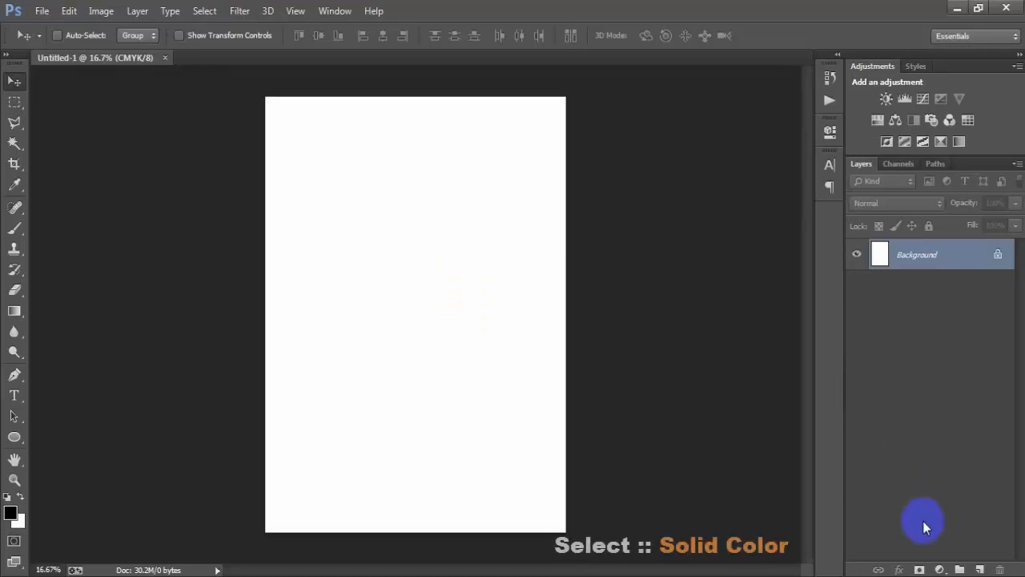
Add a Solid Color fill layer above the background using dark gray 313131
{"action": "left_click", "coordinate": [940, 568]}
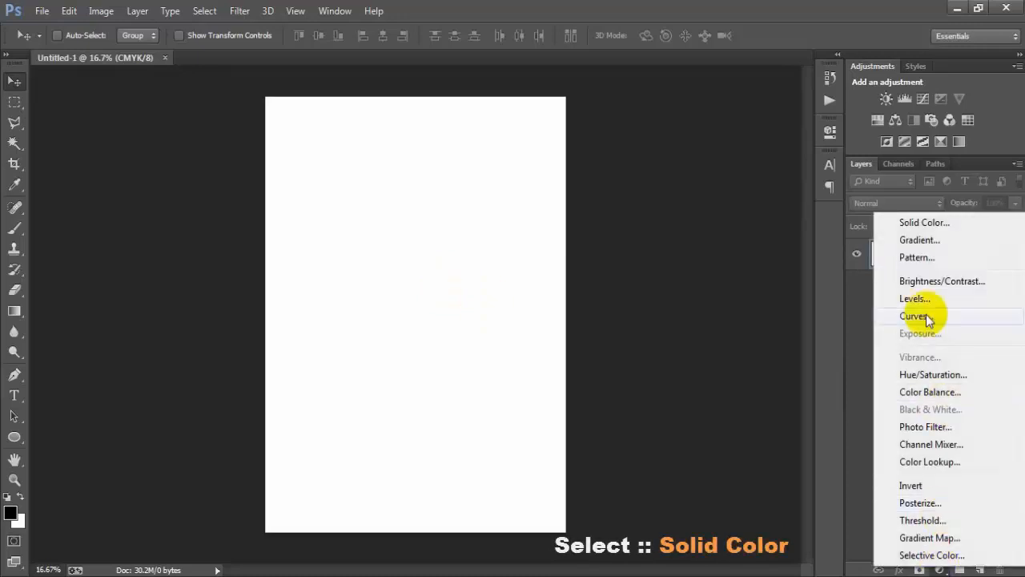
{"action": "left_click", "coordinate": [909, 228]}
{"action": "left_click_drag", "start_coordinate": [449, 266], "coordinate": [407, 262]}
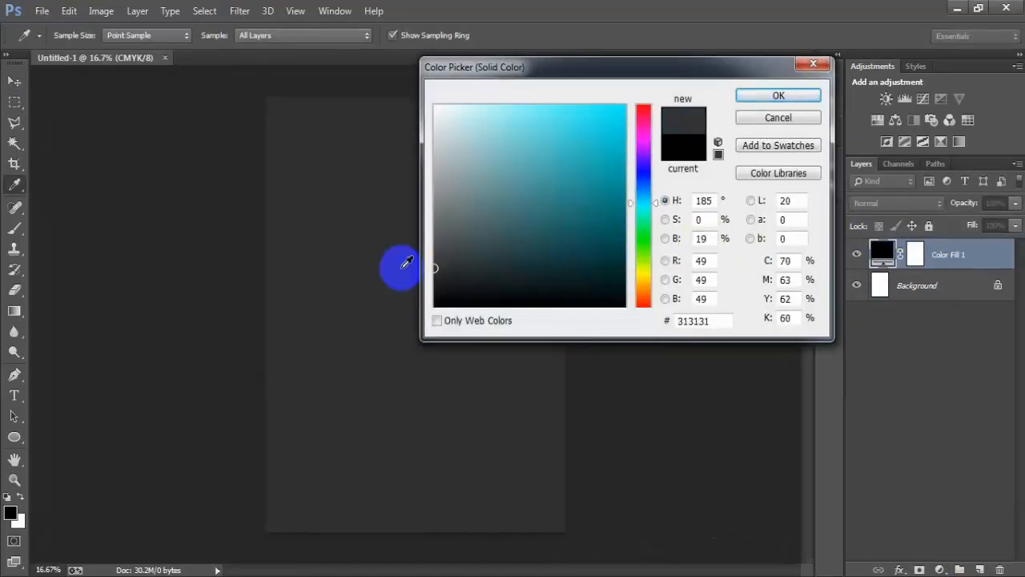
{"action": "left_click", "coordinate": [765, 96]}
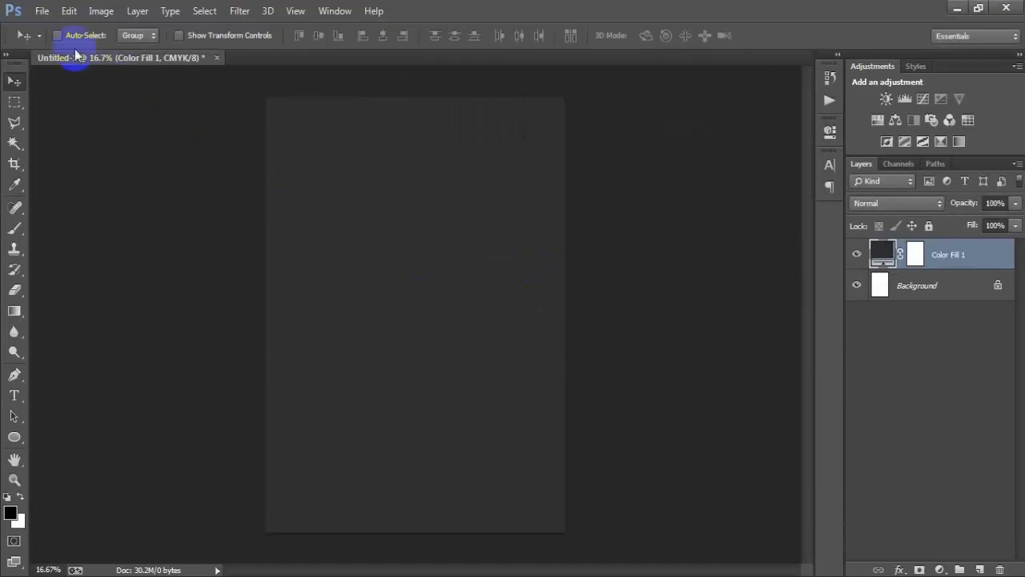
Open the ribbon EPS file 000001 (1), rasterizing it at 300 pixels/inch
{"action": "left_click", "coordinate": [40, 12]}
{"action": "left_click", "coordinate": [48, 39]}
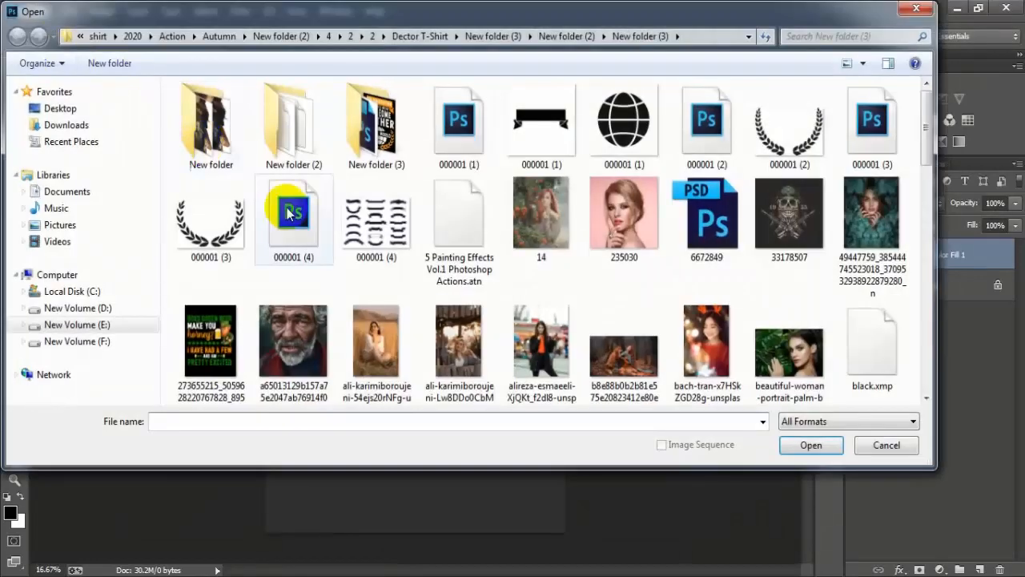
{"action": "left_click", "coordinate": [458, 141]}
{"action": "left_click", "coordinate": [804, 440]}
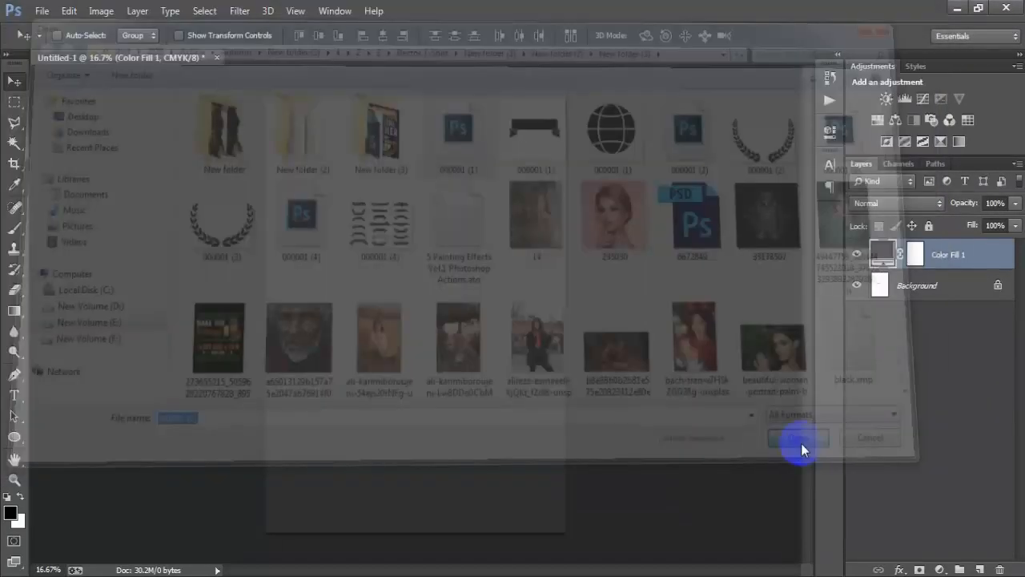
{"action": "left_click", "coordinate": [384, 246]}
{"action": "type", "text": "30"}
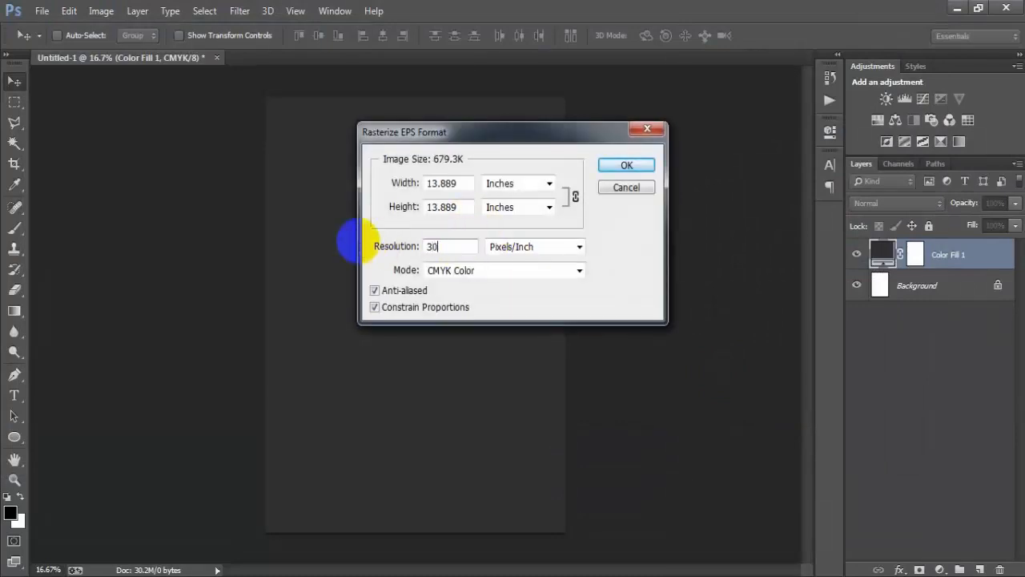
{"action": "type", "text": "0"}
{"action": "key", "text": "Return"}
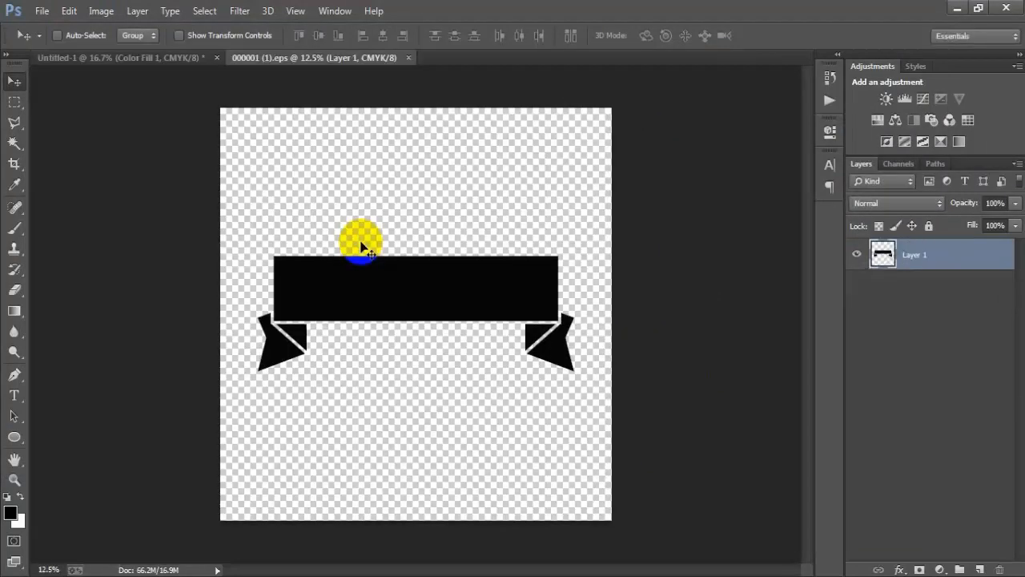
Copy the ribbon artwork into the Untitled-1 document and close the EPS file
{"action": "mouse_move", "coordinate": [379, 265]}
{"action": "left_mouse_down"}
{"action": "mouse_move", "coordinate": [348, 266]}
{"action": "mouse_move", "coordinate": [119, 57]}
{"action": "mouse_move", "coordinate": [277, 154]}
{"action": "mouse_move", "coordinate": [369, 266]}
{"action": "left_mouse_up"}
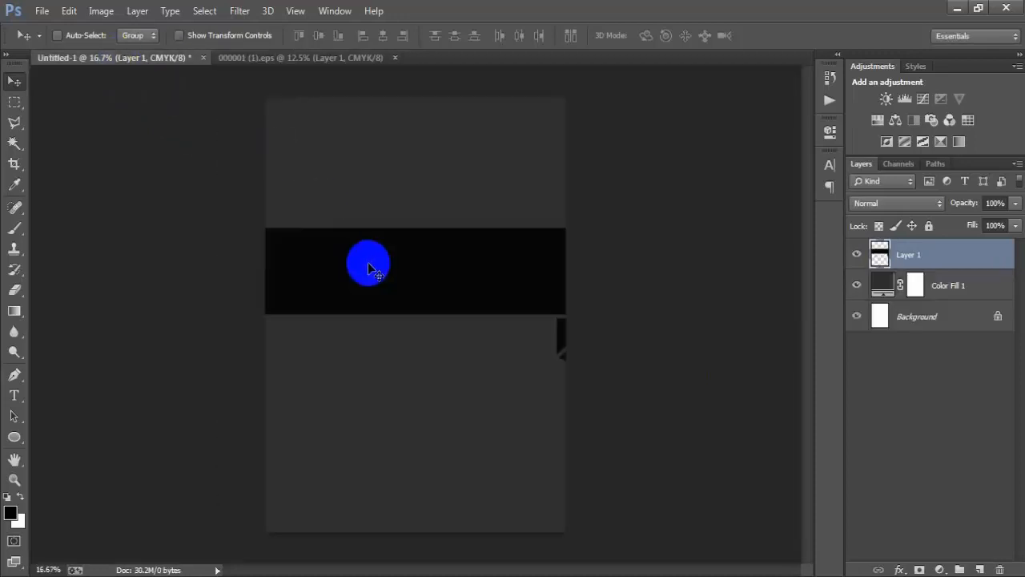
{"action": "left_click", "coordinate": [395, 58]}
{"action": "left_click", "coordinate": [517, 232]}
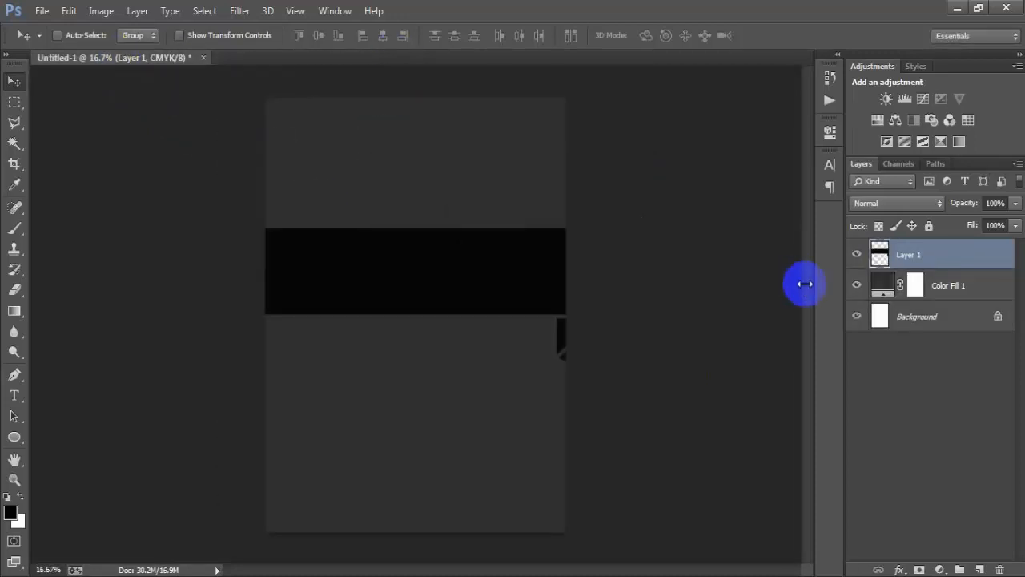
Change the Color Fill 1 layer's color to the medium gray 5f5f5f
{"action": "double_click", "coordinate": [878, 283]}
{"action": "left_click", "coordinate": [397, 214]}
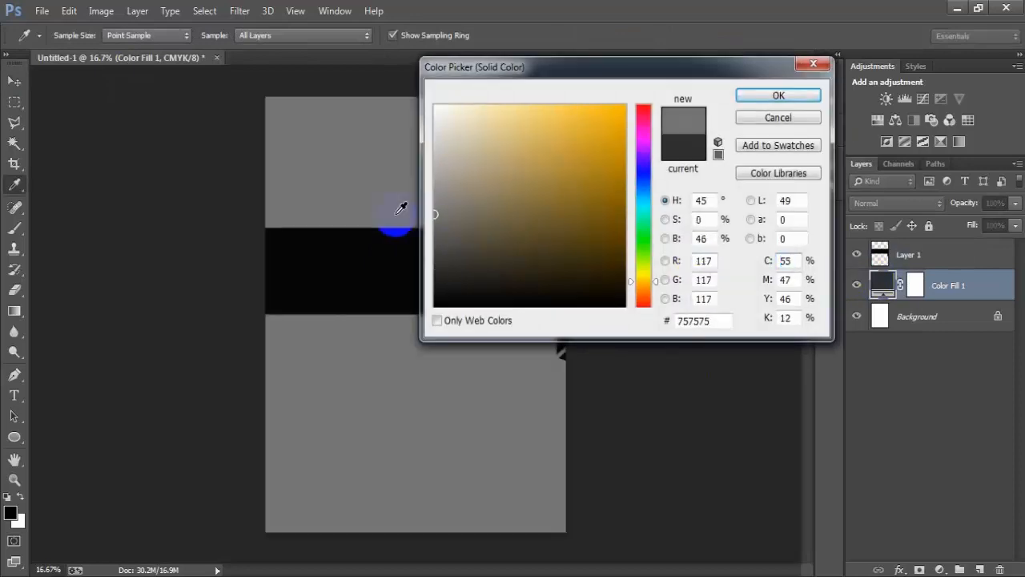
{"action": "left_click", "coordinate": [411, 230]}
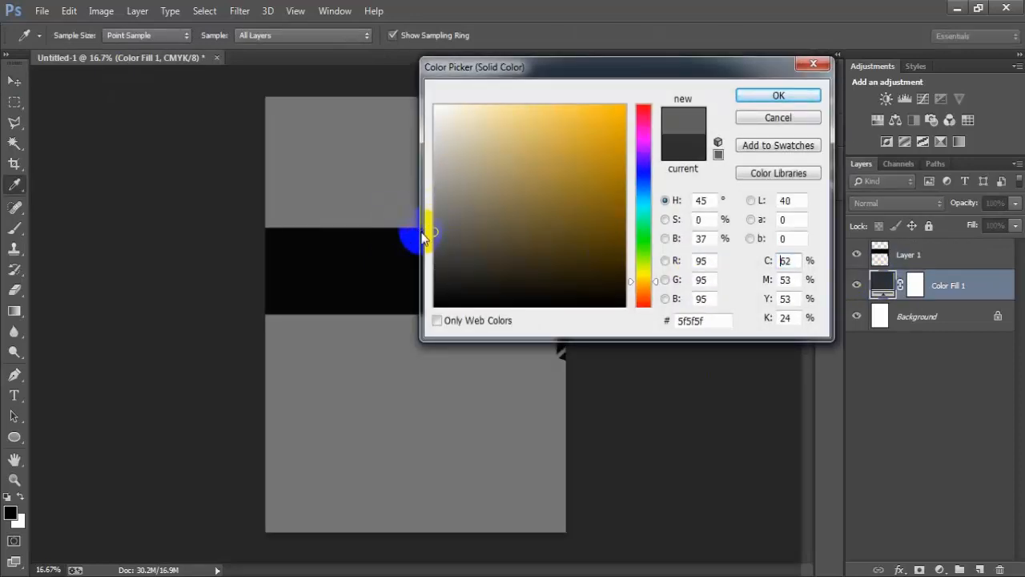
{"action": "left_click", "coordinate": [752, 97]}
Scale the ribbon on Layer 1 down to fit the page width and position it horizontally centered near the page's upper edge
{"action": "left_click", "coordinate": [871, 260]}
{"action": "left_click", "coordinate": [856, 254]}
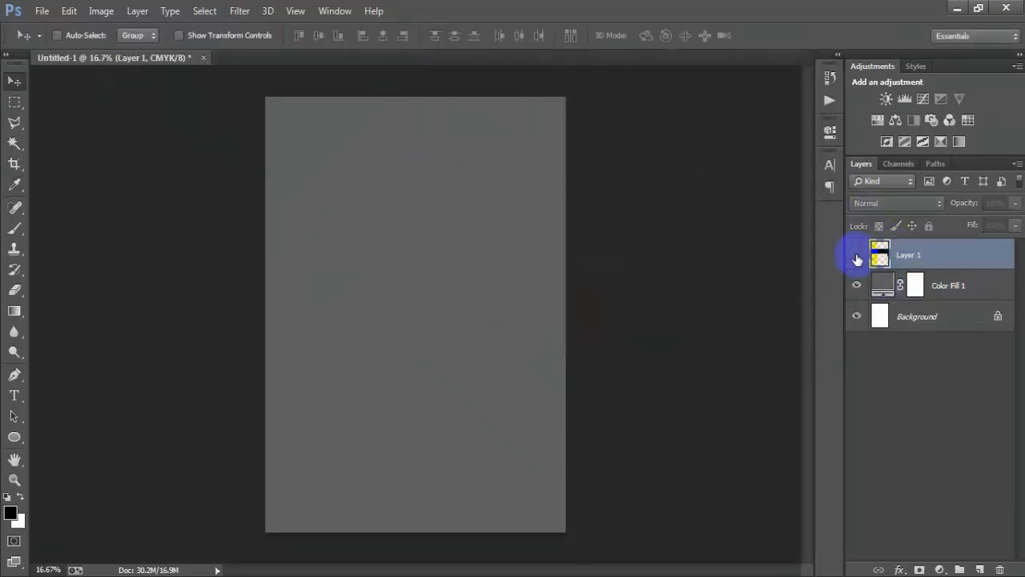
{"action": "left_click", "coordinate": [857, 254]}
{"action": "key", "text": "ctrl+t"}
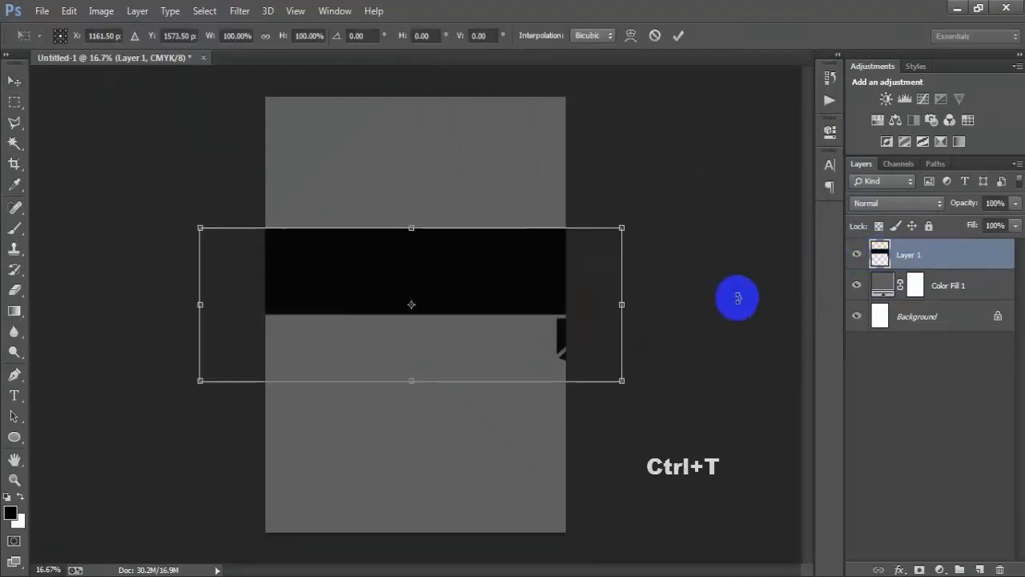
{"action": "left_click_drag", "start_coordinate": [622, 381], "coordinate": [547, 353]}
{"action": "left_click_drag", "start_coordinate": [521, 313], "coordinate": [513, 159]}
{"action": "left_click", "coordinate": [680, 36]}
{"action": "left_click", "coordinate": [922, 318], "text": "shift"}
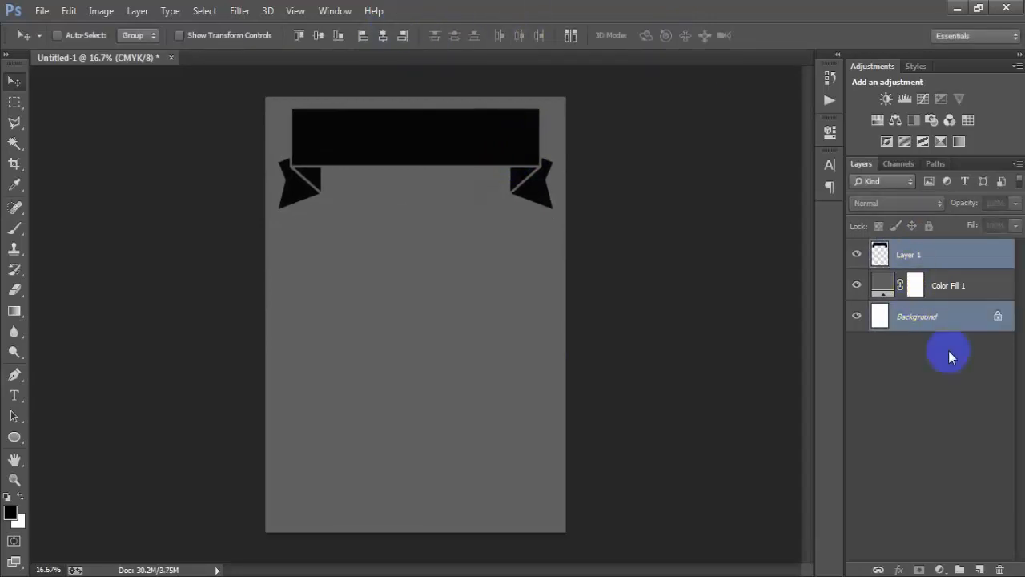
{"action": "left_click", "coordinate": [959, 255]}
{"action": "left_click", "coordinate": [854, 255]}
{"action": "left_click", "coordinate": [854, 255]}
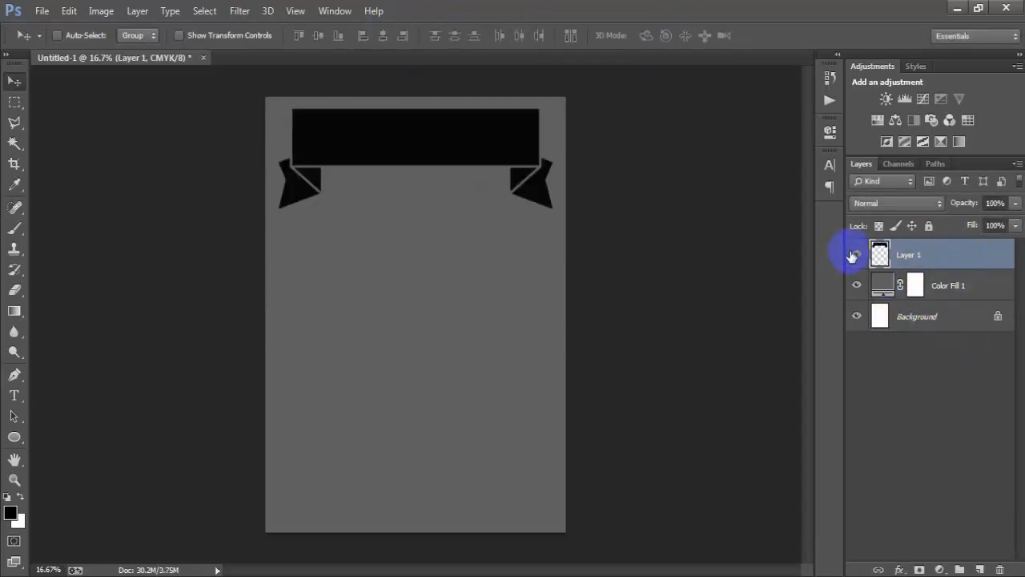
{"action": "left_click", "coordinate": [854, 255]}
{"action": "left_click", "coordinate": [854, 254]}
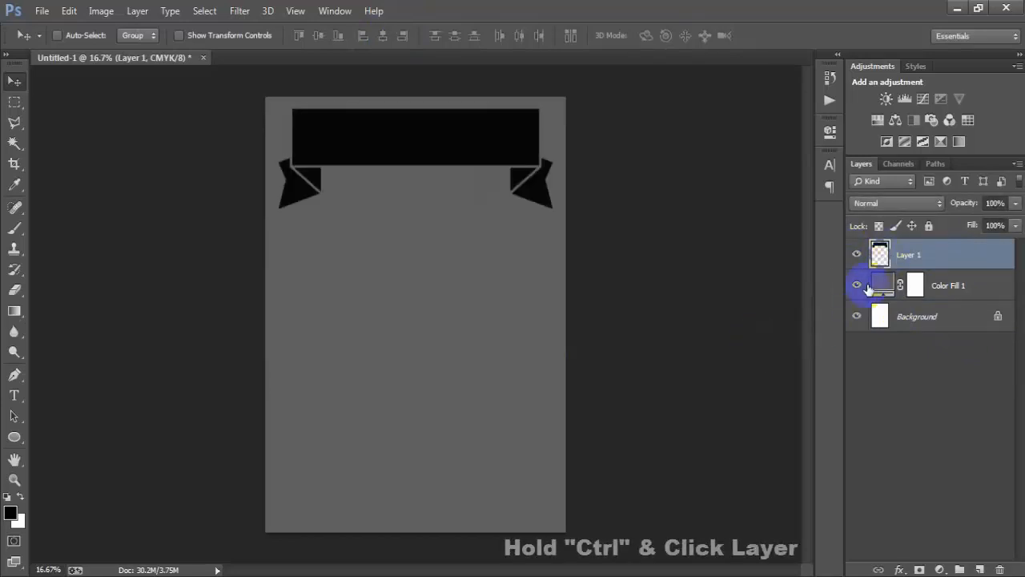
Load the ribbon's outline as a selection, fill it with foreground color FF9100, and deselect
{"action": "left_click", "coordinate": [878, 253], "text": "ctrl"}
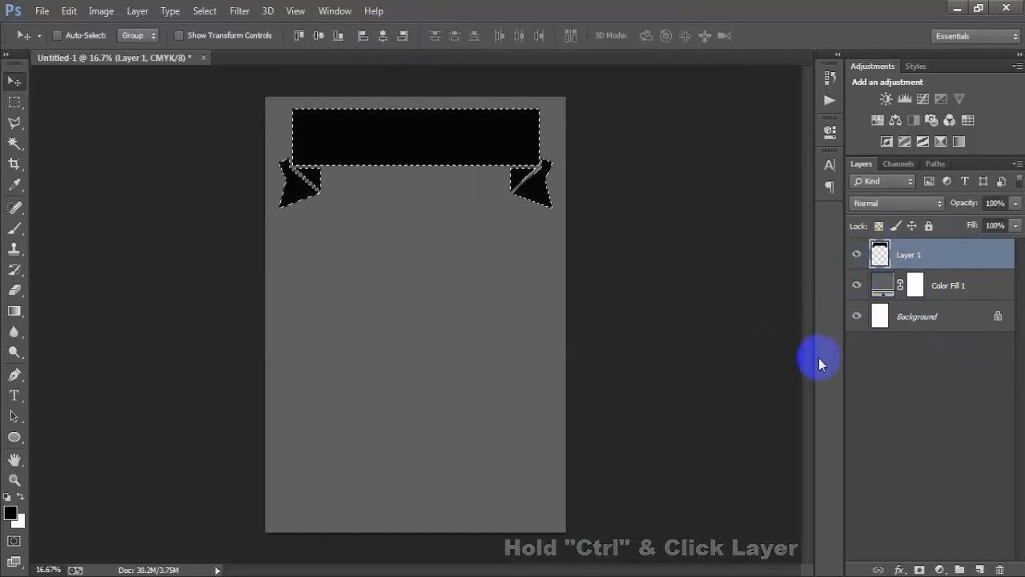
{"action": "left_click", "coordinate": [15, 516]}
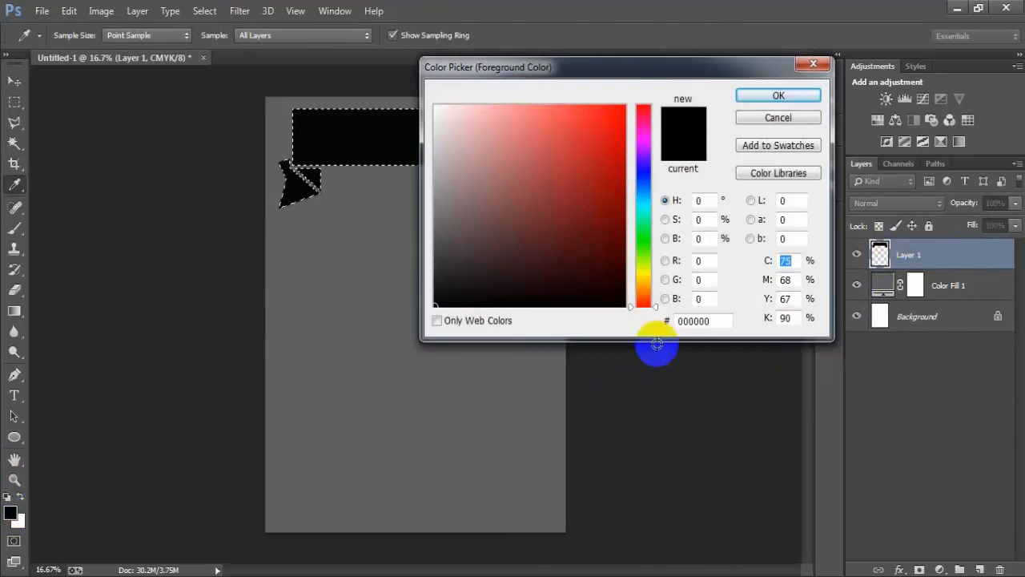
{"action": "left_click_drag", "start_coordinate": [637, 74], "coordinate": [558, 75]}
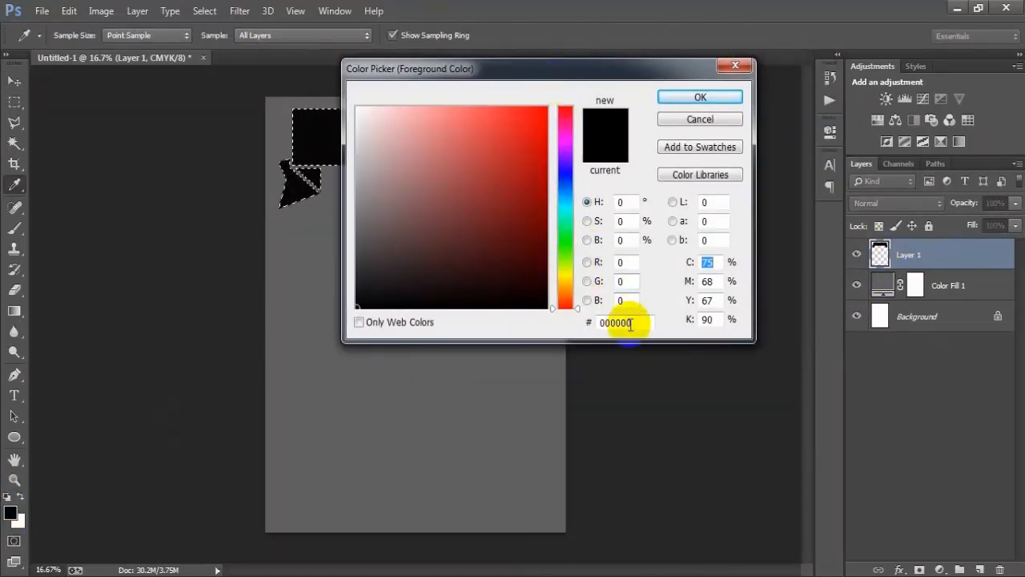
{"action": "left_click_drag", "start_coordinate": [629, 322], "coordinate": [590, 322]}
{"action": "type", "text": "FF"}
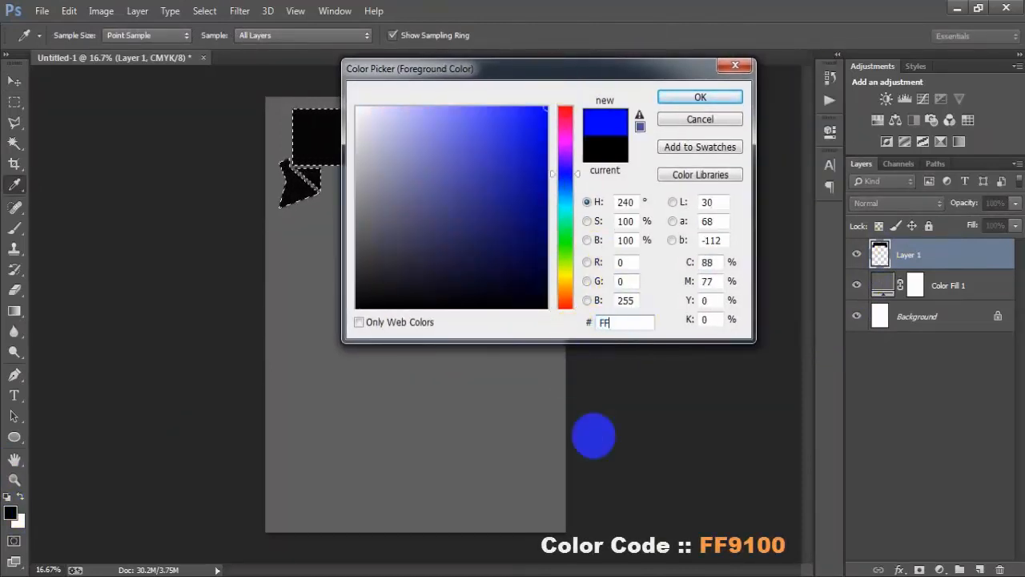
{"action": "type", "text": "9100"}
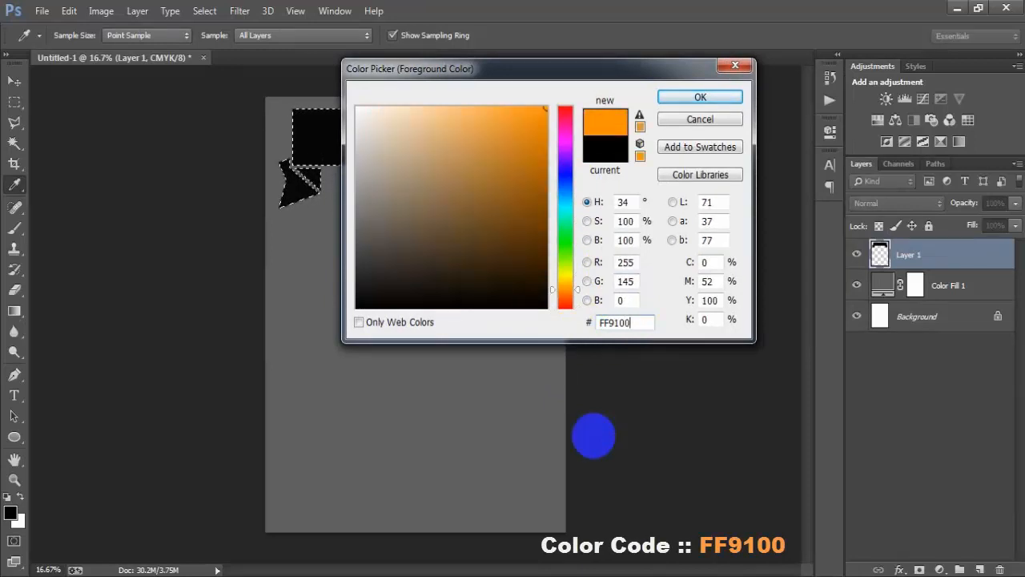
{"action": "left_click_drag", "start_coordinate": [646, 322], "coordinate": [586, 323]}
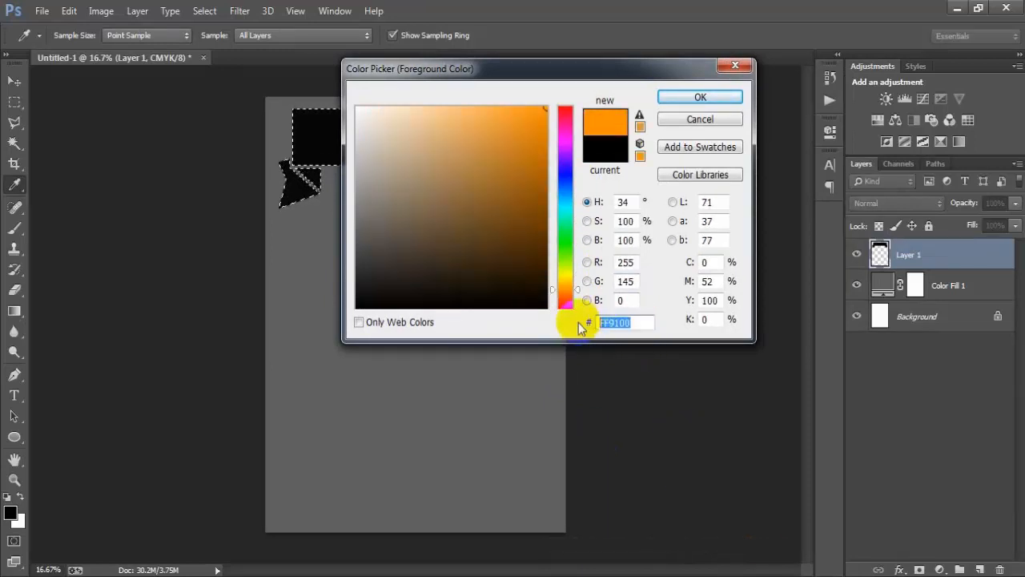
{"action": "left_click", "coordinate": [681, 102]}
{"action": "key", "text": "v"}
{"action": "key", "text": "alt+BackSpace"}
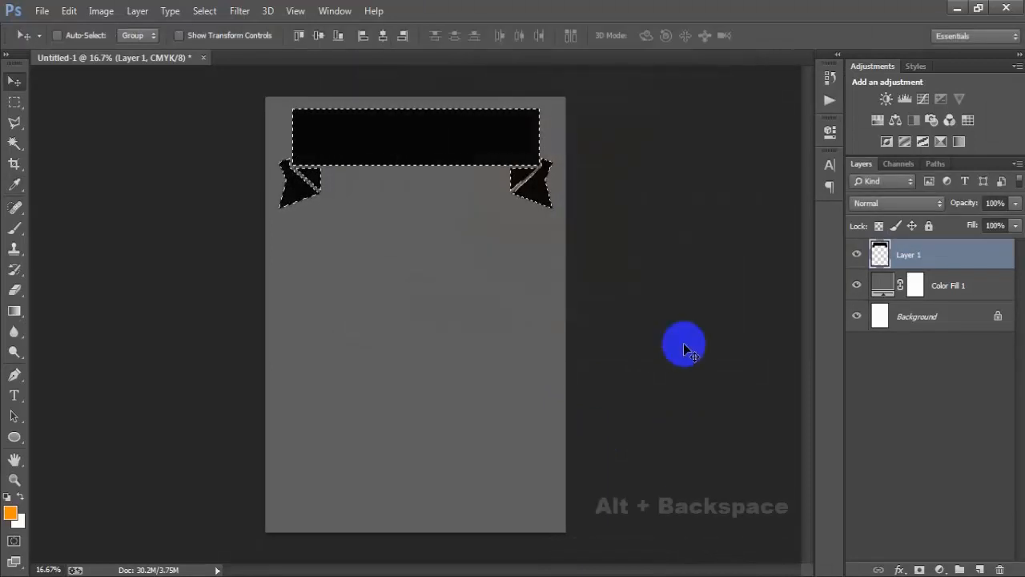
{"action": "key", "text": "ctrl+d"}
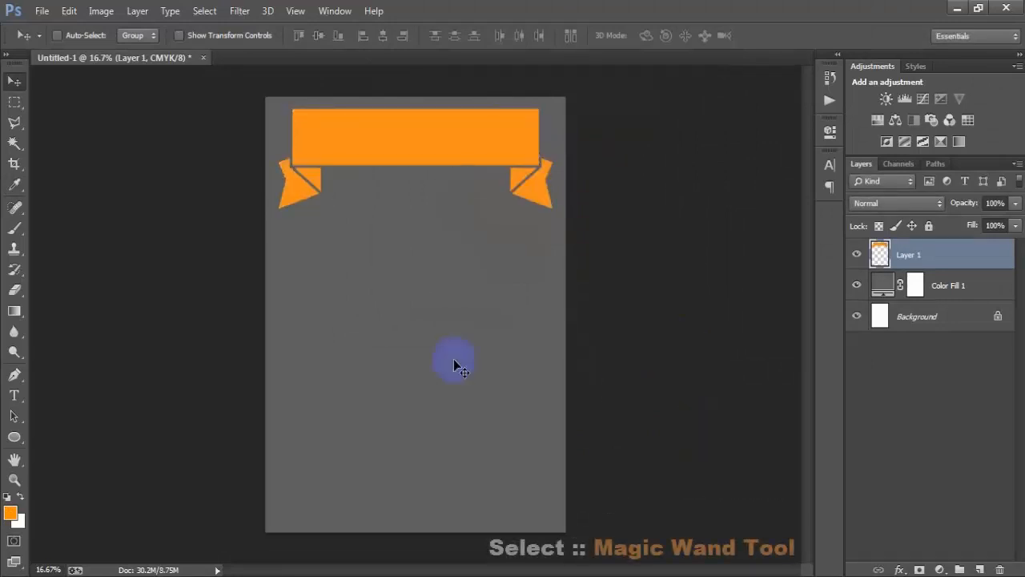
Select both small inner fold triangles of the ribbon with the Magic Wand, fill them with F58B00, and deselect
{"action": "left_click", "coordinate": [19, 145]}
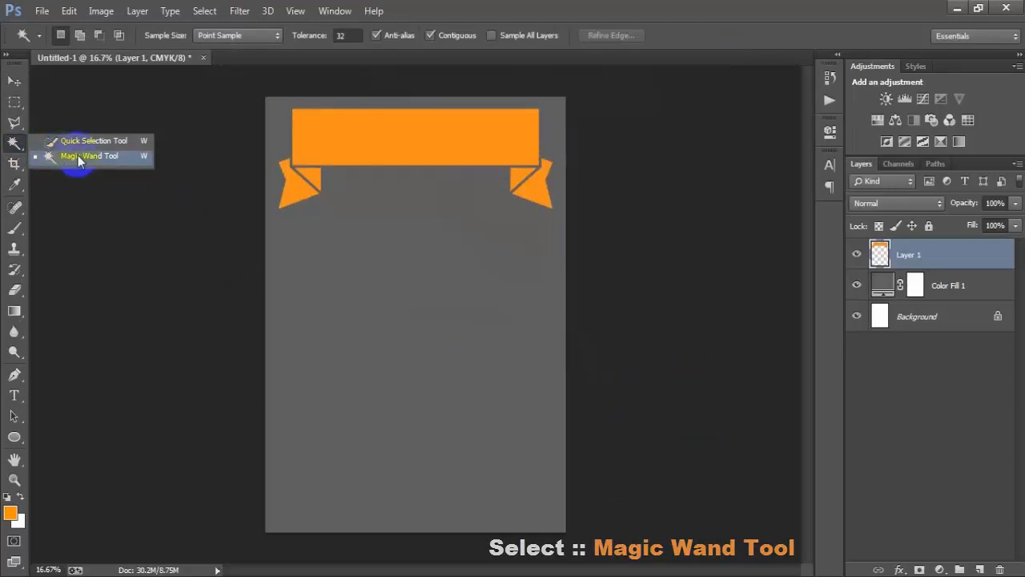
{"action": "left_click", "coordinate": [79, 159]}
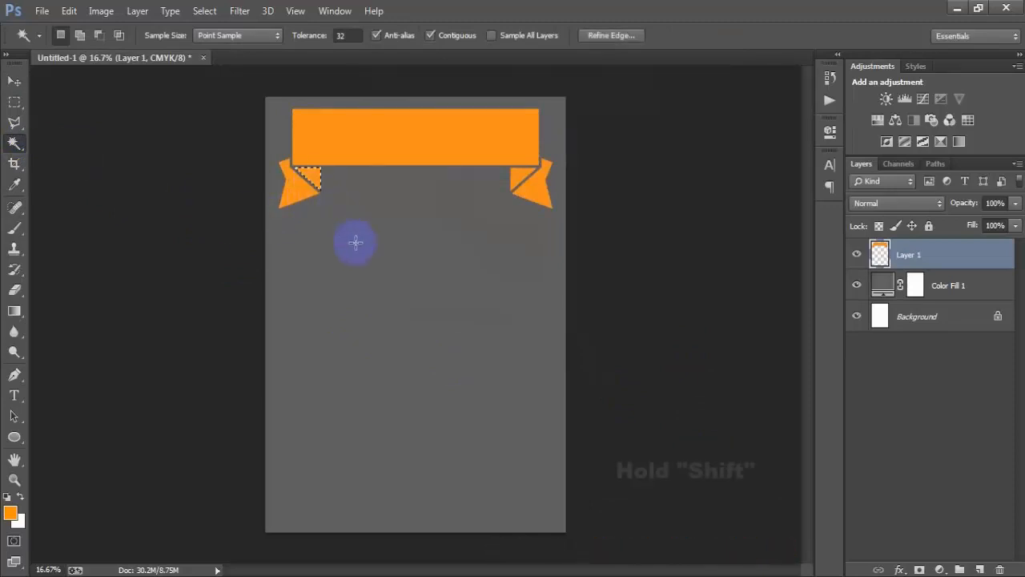
{"action": "left_click", "coordinate": [521, 176], "text": "shift"}
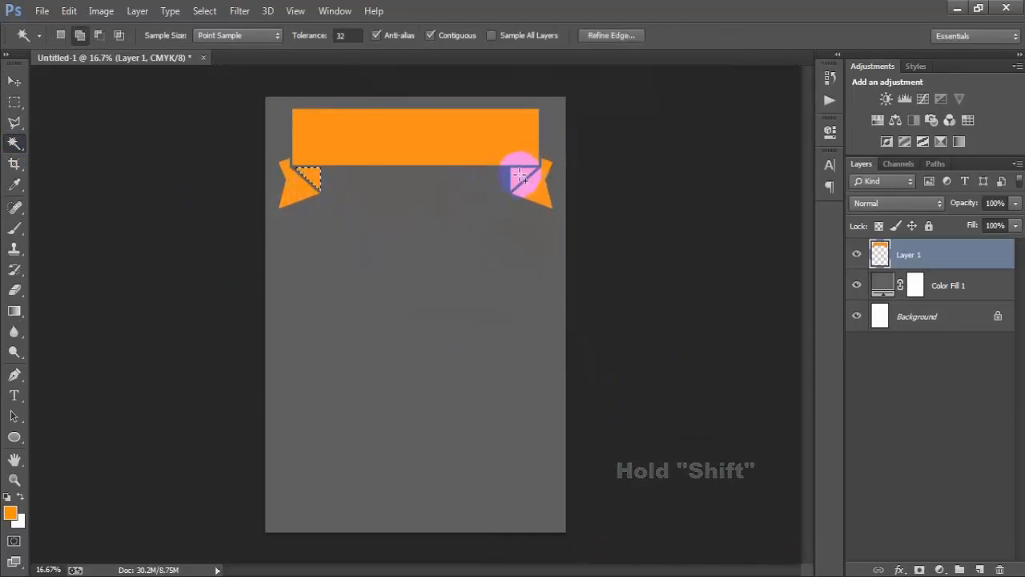
{"action": "left_click", "coordinate": [11, 511]}
{"action": "left_click", "coordinate": [617, 323]}
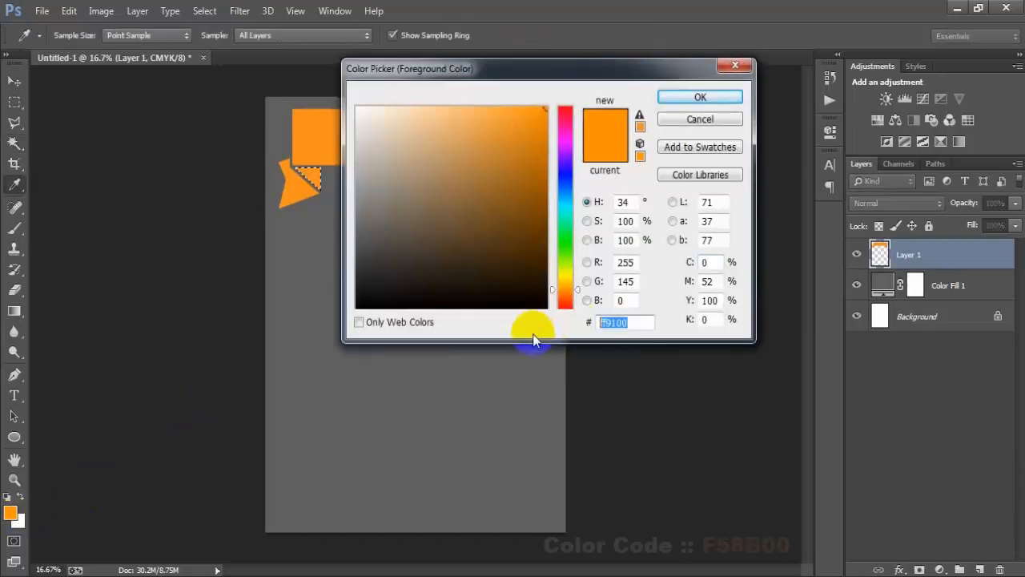
{"action": "type", "text": "F5"}
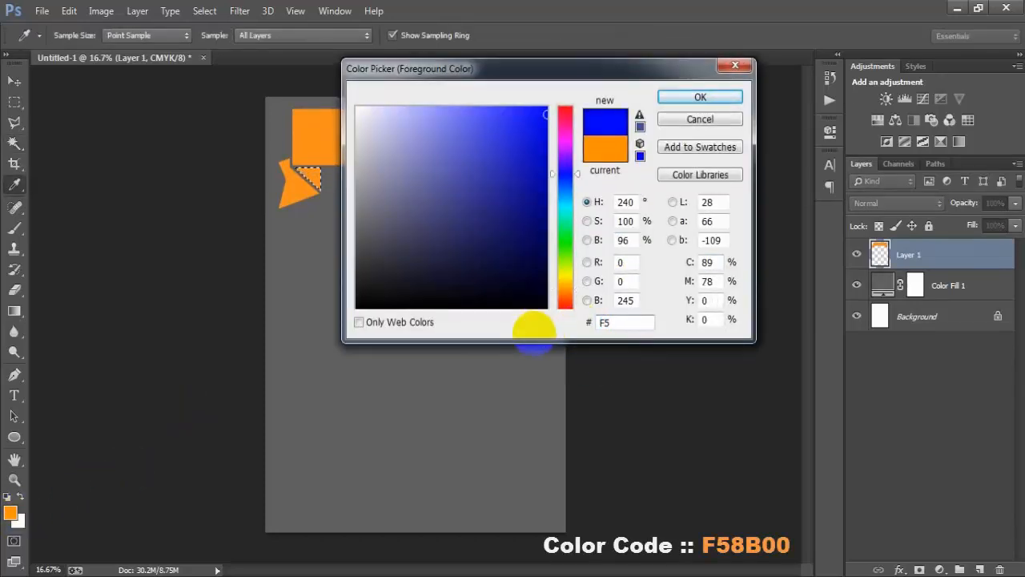
{"action": "type", "text": "8"}
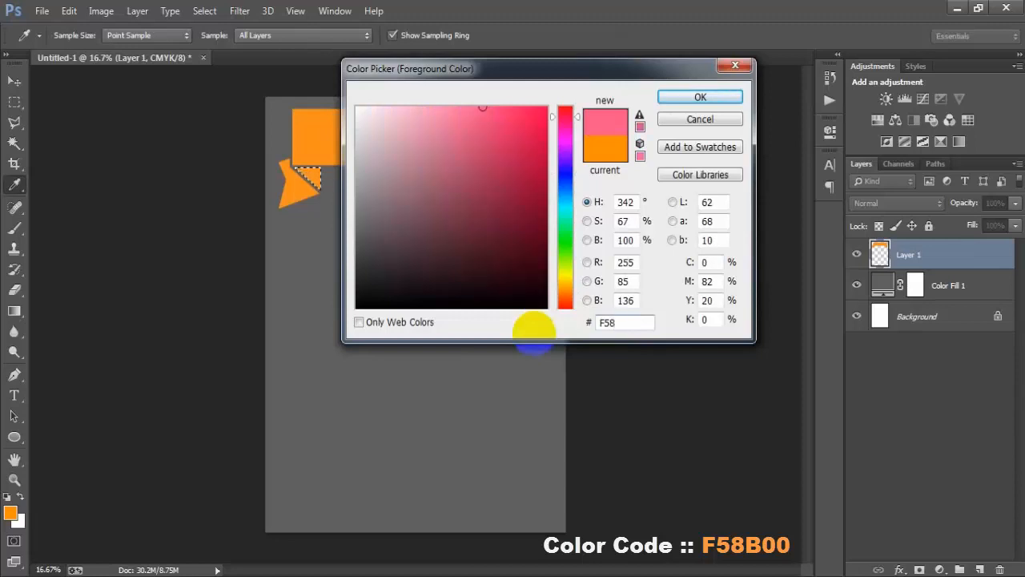
{"action": "type", "text": "B00"}
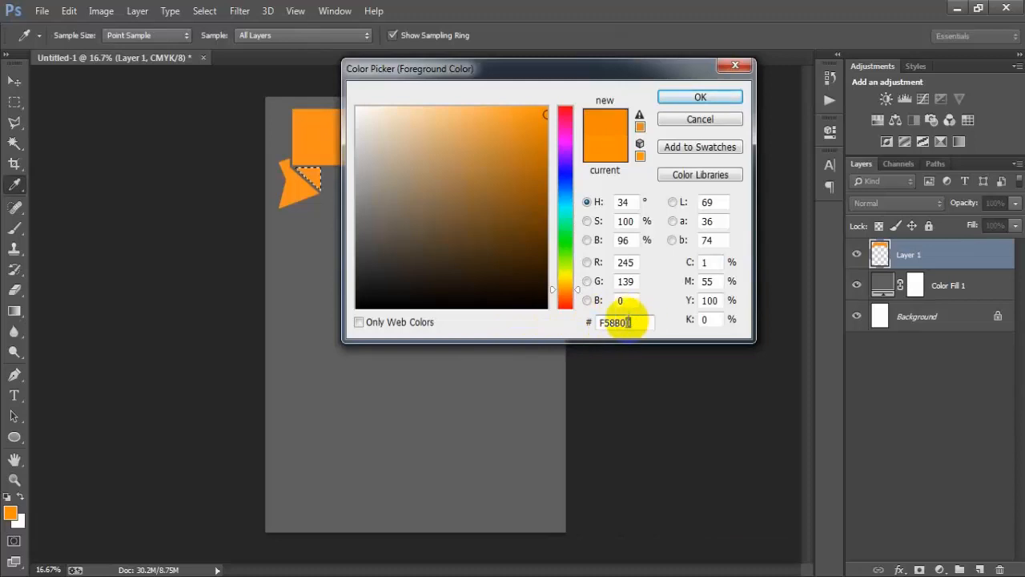
{"action": "double_click", "coordinate": [622, 322]}
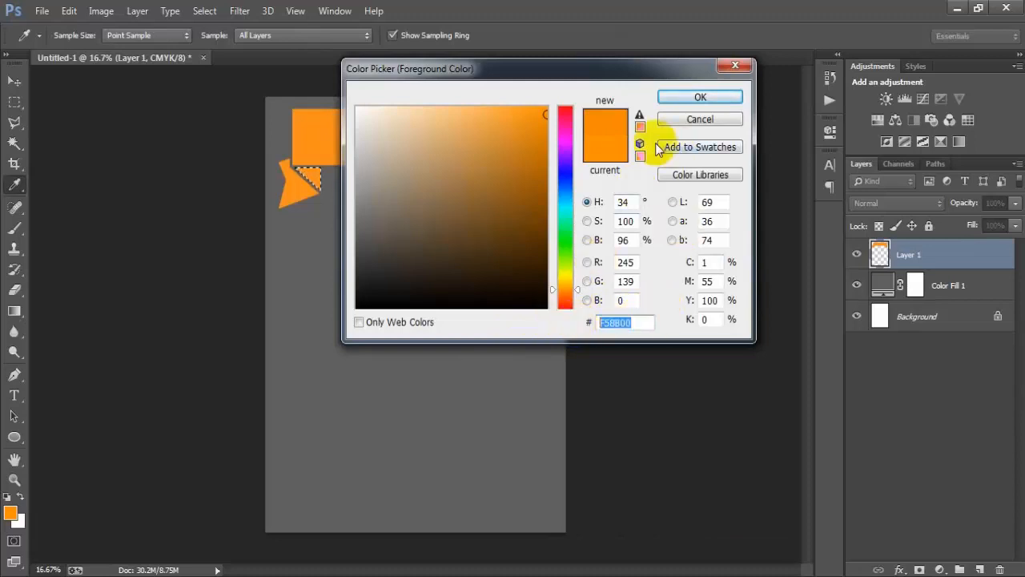
{"action": "left_click", "coordinate": [700, 97]}
{"action": "key", "text": "alt+BackSpace"}
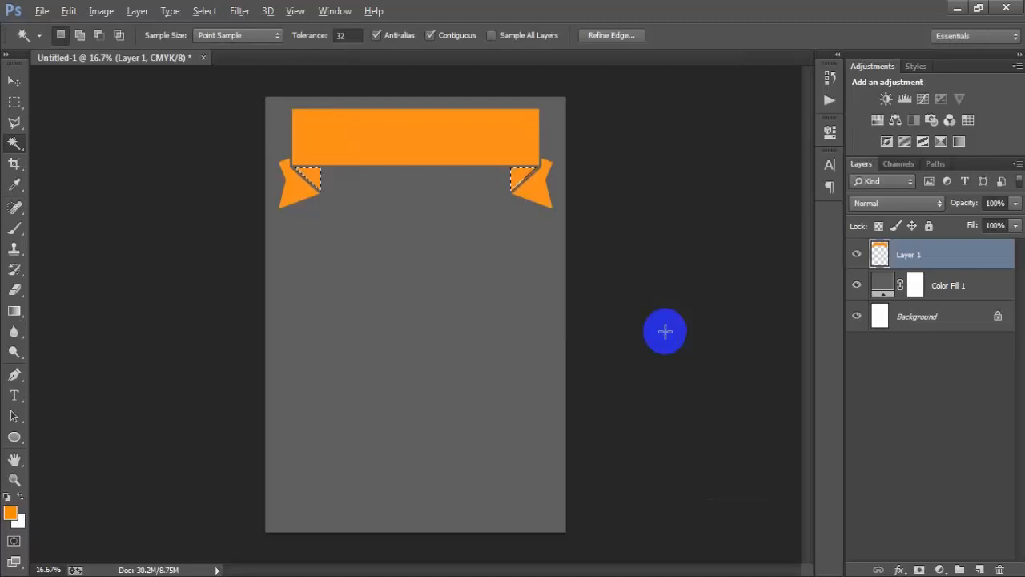
{"action": "key", "text": "ctrl+d"}
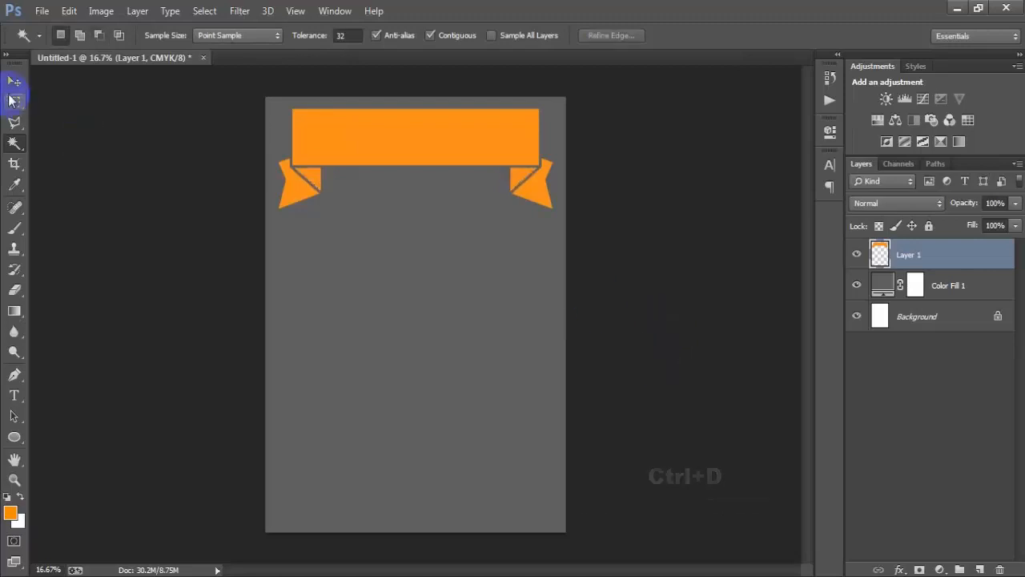
{"action": "left_click", "coordinate": [12, 86]}
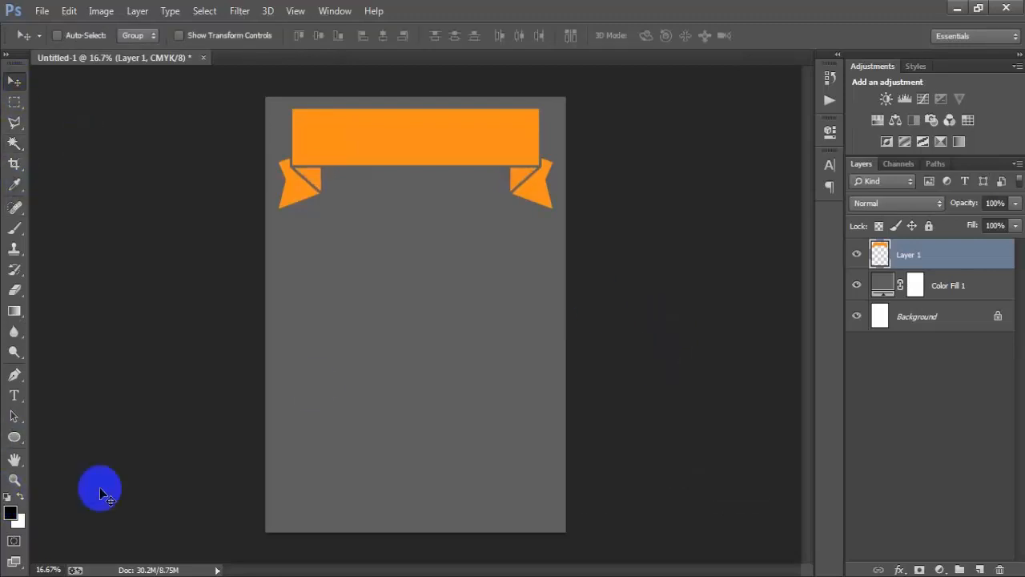
Add a text layer reading MY DAUGHTER near the middle of the page, below the ribbon
{"action": "left_click", "coordinate": [979, 569]}
{"action": "left_click", "coordinate": [14, 395]}
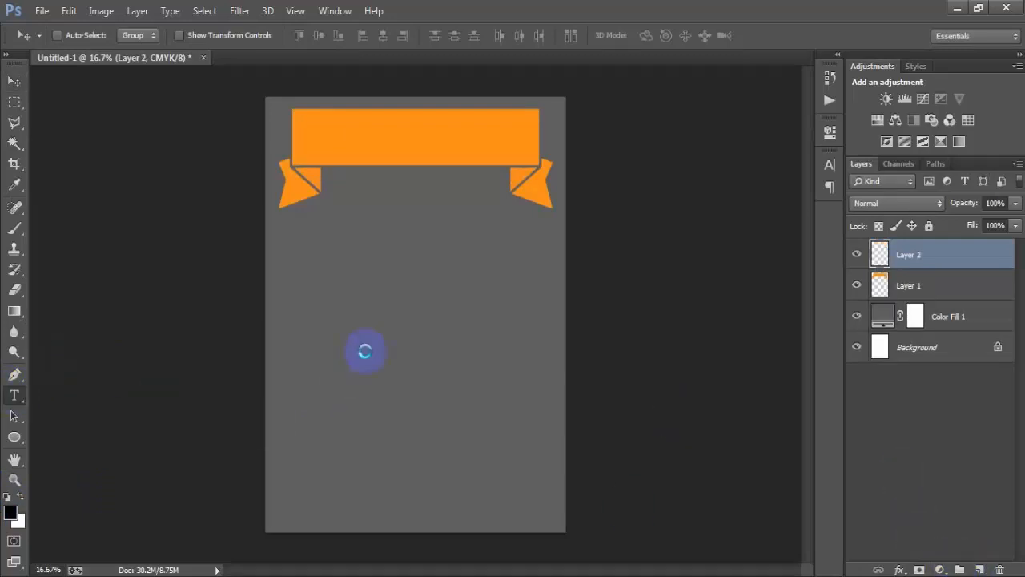
{"action": "left_click", "coordinate": [451, 414]}
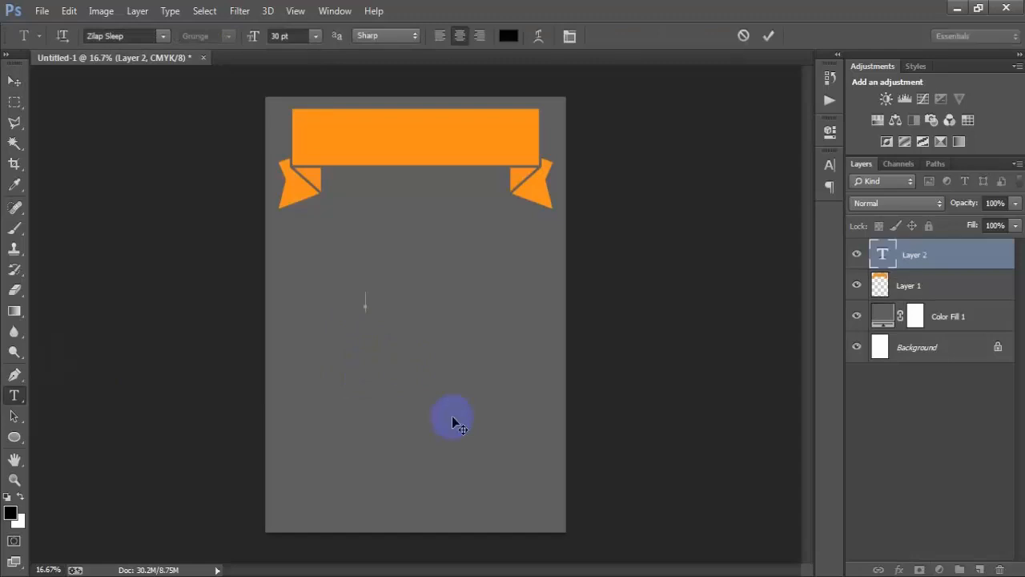
{"action": "key", "text": "ctrl"}
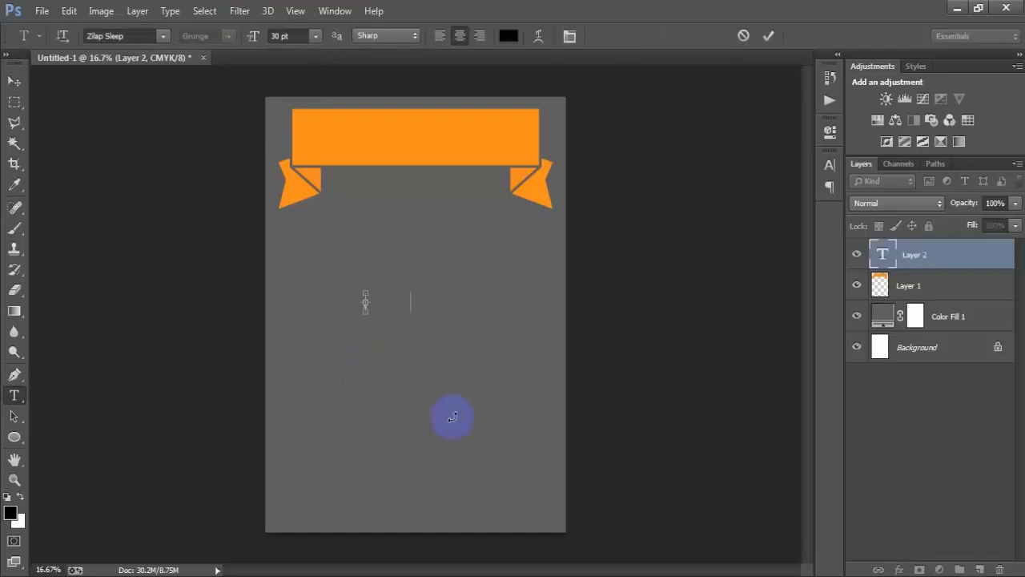
{"action": "type", "text": "MY DAUGHTER"}
{"action": "left_click", "coordinate": [14, 81]}
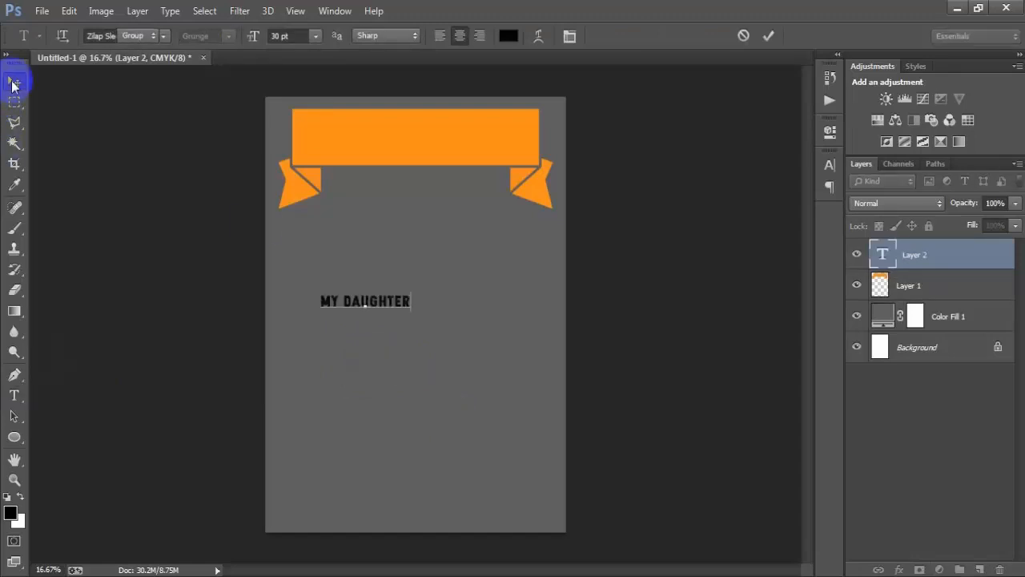
{"action": "left_click", "coordinate": [655, 565]}
Move the MY DAUGHTER text onto the orange ribbon band and scale it proportionally to about 261% to fill the band
{"action": "left_click_drag", "start_coordinate": [398, 307], "coordinate": [439, 144]}
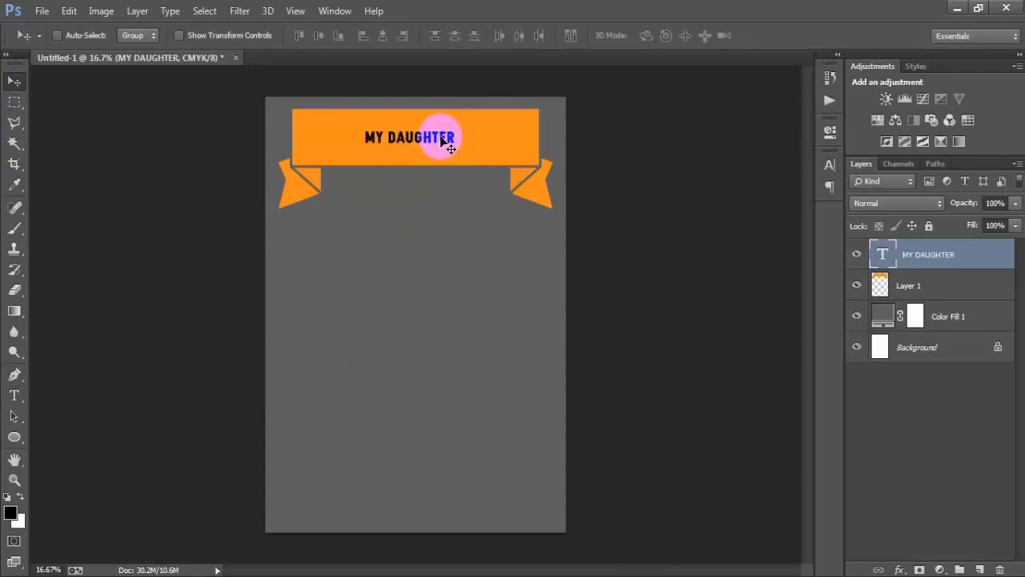
{"action": "key", "text": "ctrl+t"}
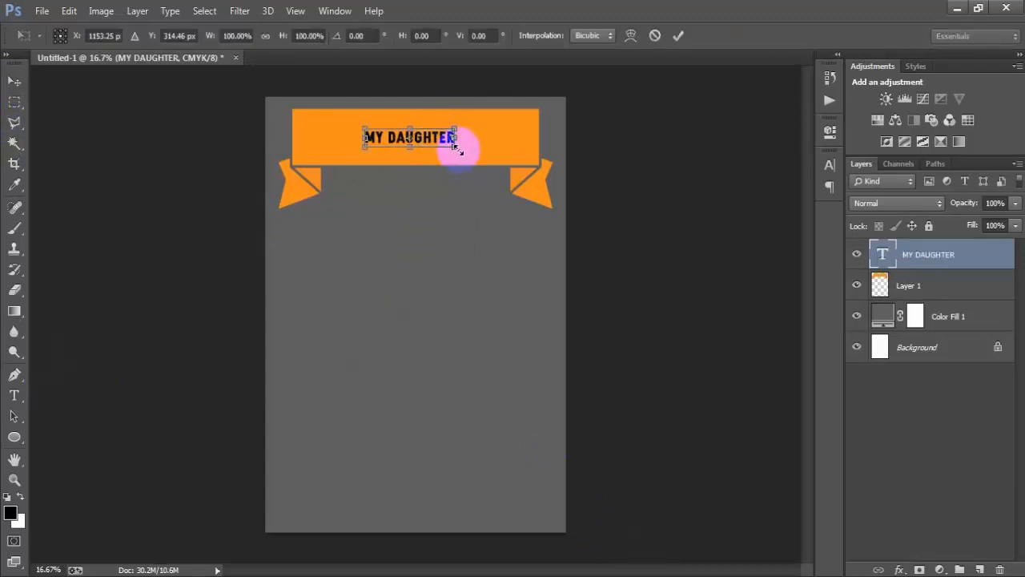
{"action": "left_click_drag", "start_coordinate": [457, 149], "coordinate": [532, 160]}
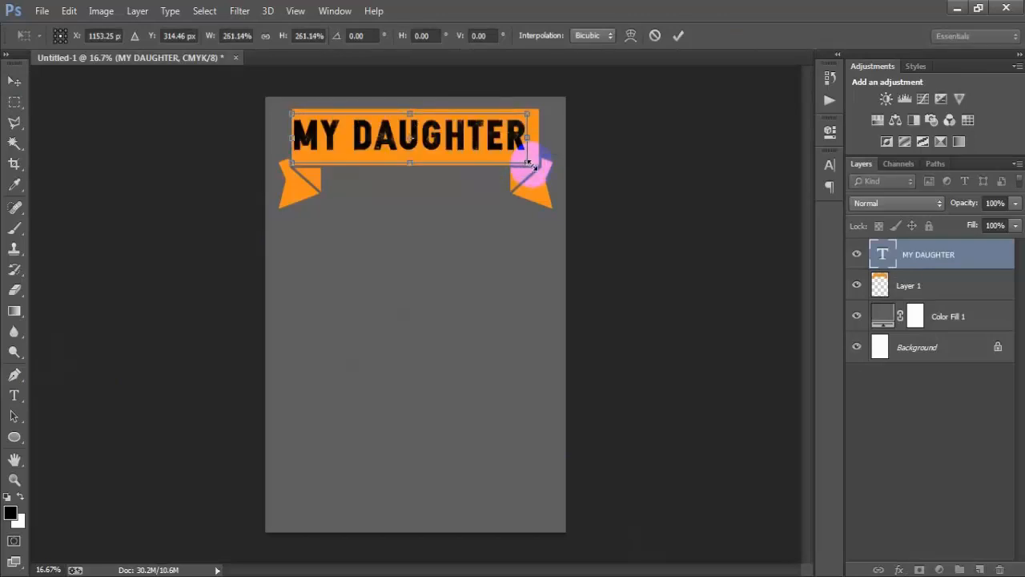
{"action": "left_click", "coordinate": [678, 35]}
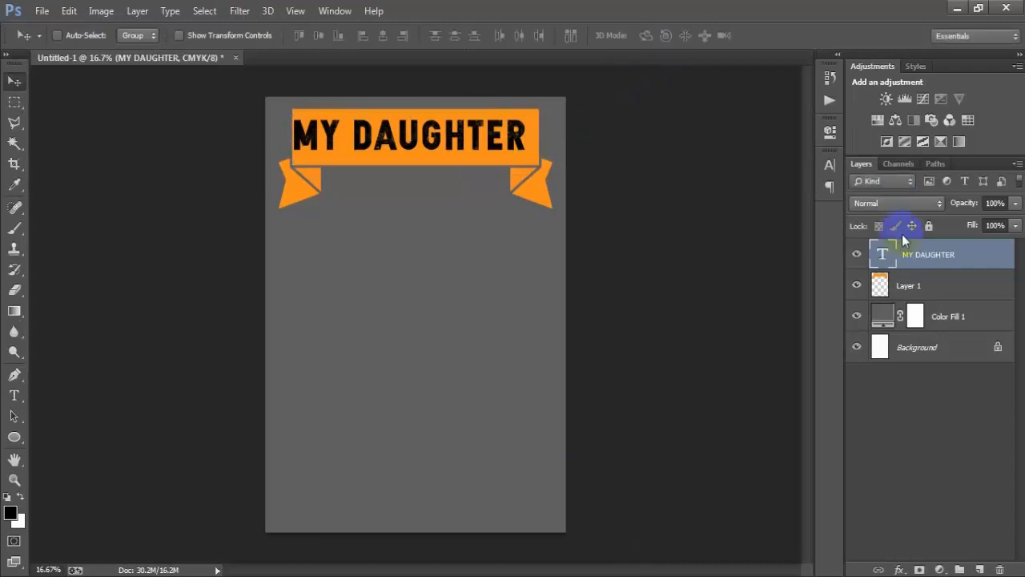
Center the MY DAUGHTER text horizontally on the page by aligning it with the Background layer
{"action": "left_click", "coordinate": [922, 346], "text": "ctrl"}
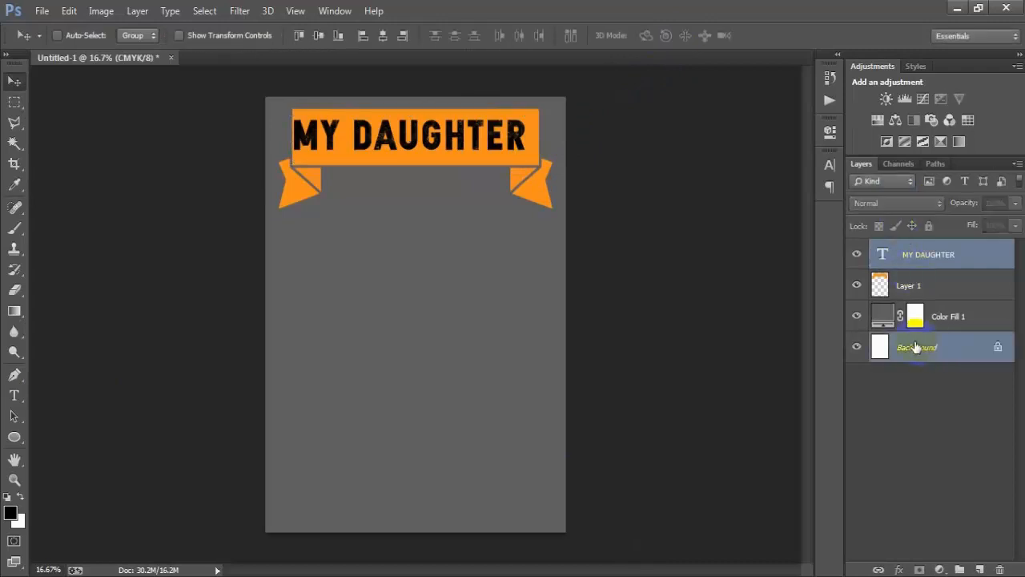
{"action": "left_click", "coordinate": [384, 36]}
{"action": "left_click", "coordinate": [917, 290], "text": "ctrl"}
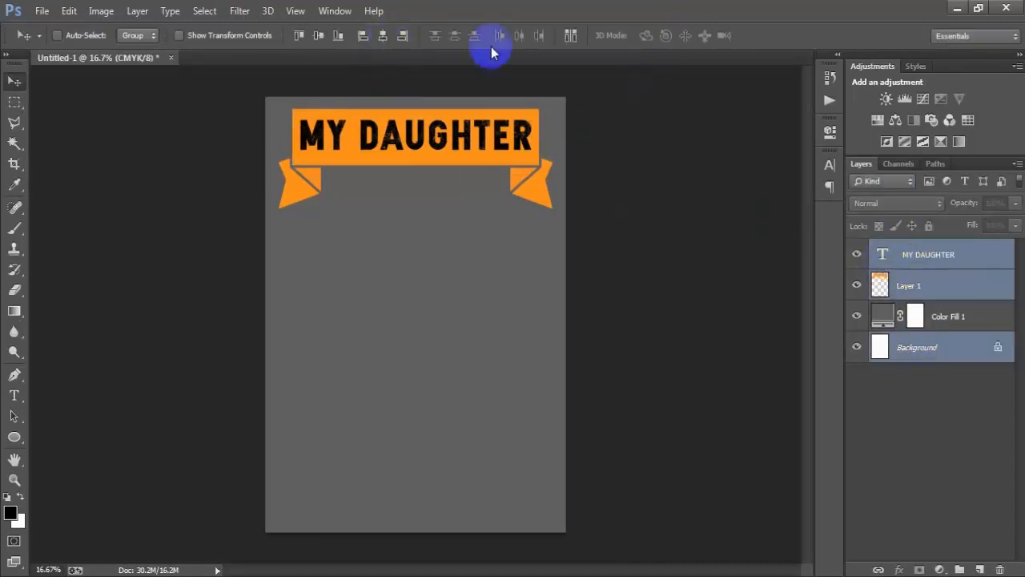
Change the MY DAUGHTER text color to white ffffff
{"action": "left_click", "coordinate": [927, 254]}
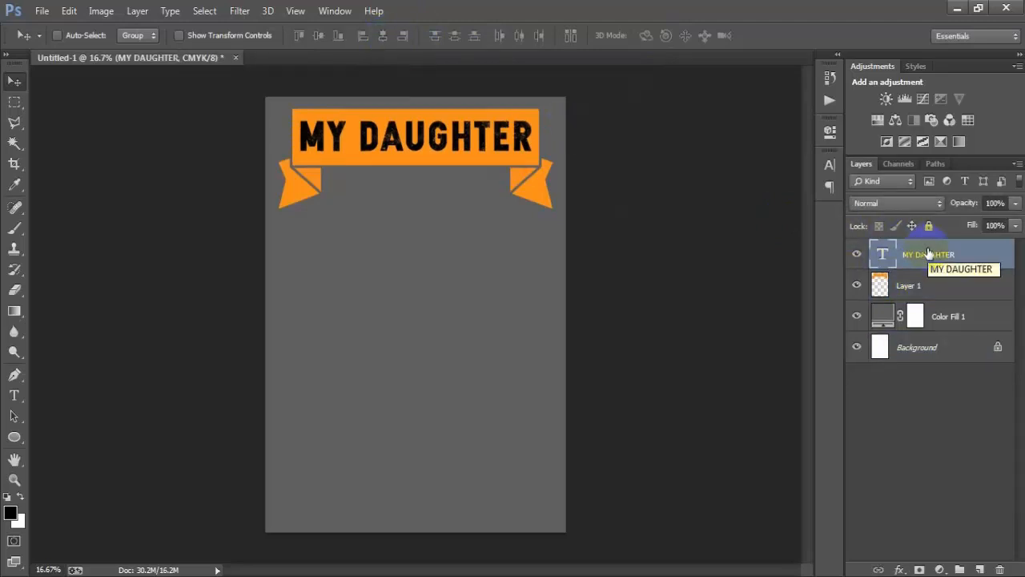
{"action": "left_click", "coordinate": [830, 165]}
{"action": "left_click", "coordinate": [789, 265]}
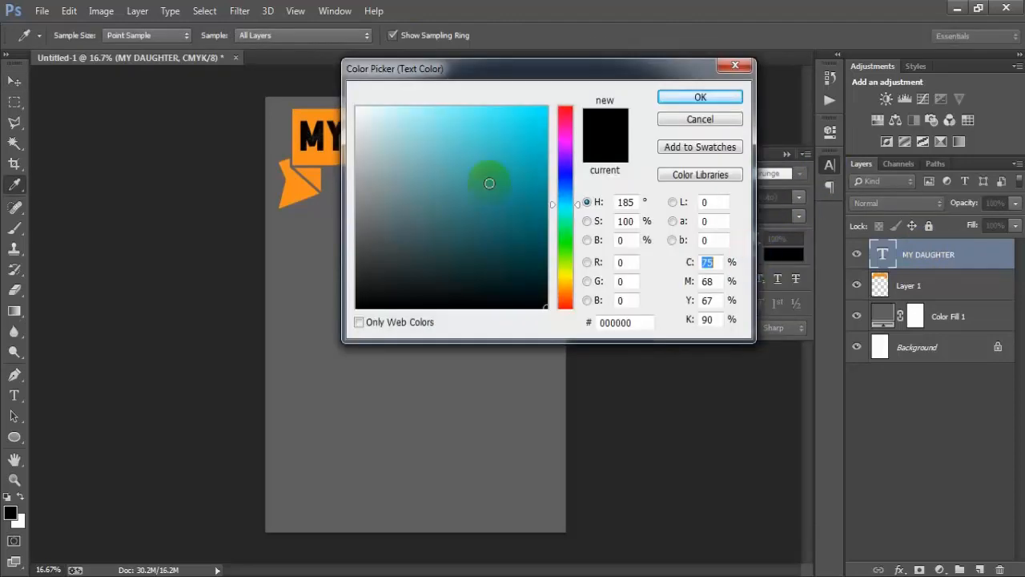
{"action": "left_click_drag", "start_coordinate": [486, 174], "coordinate": [318, 78]}
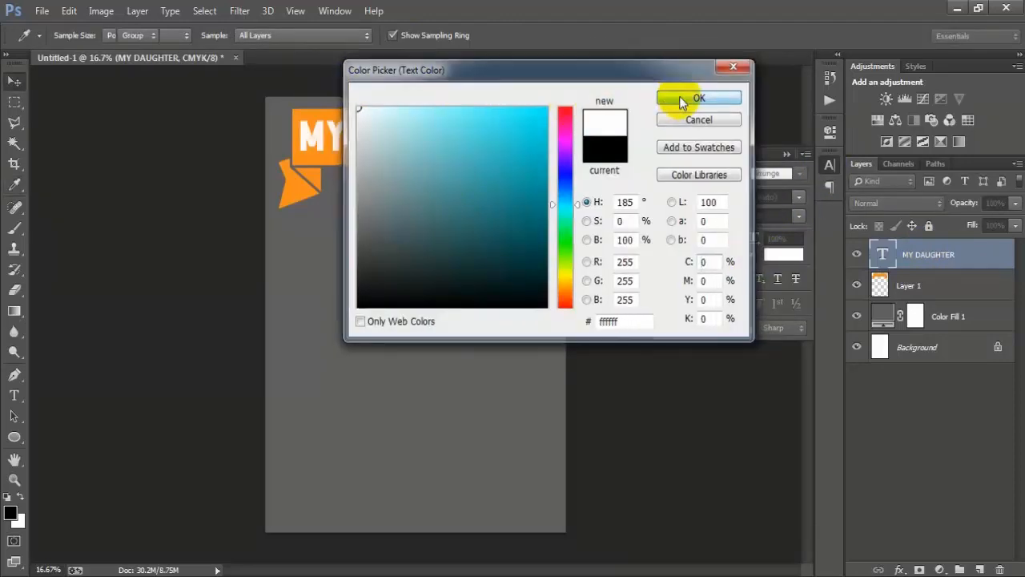
{"action": "left_click", "coordinate": [680, 97]}
{"action": "left_click", "coordinate": [786, 157]}
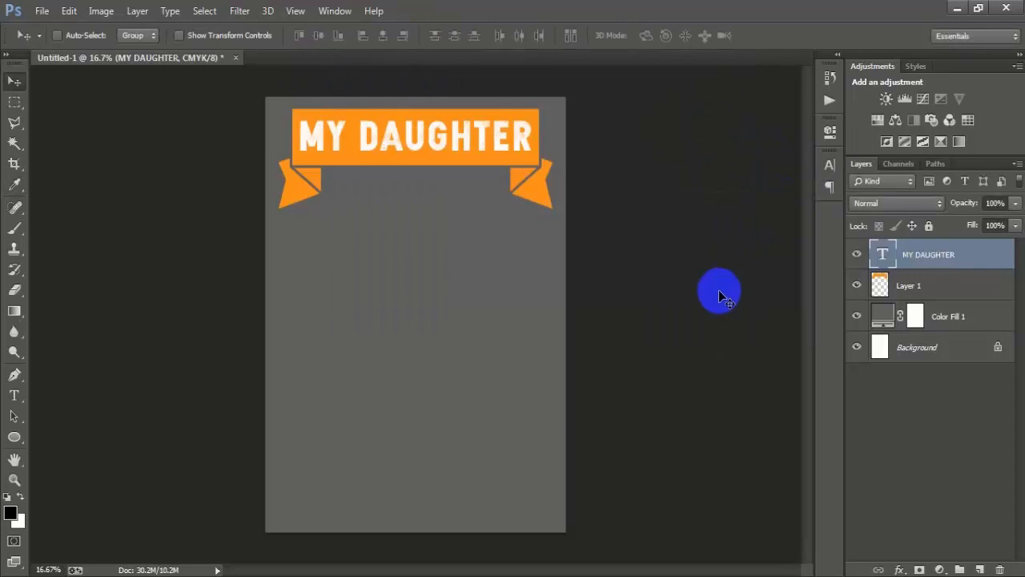
Duplicate the MY DAUGHTER text directly below the ribbon band and replace the copy's wording with HAS THE MOST
{"action": "key", "text": "ctrl+j"}
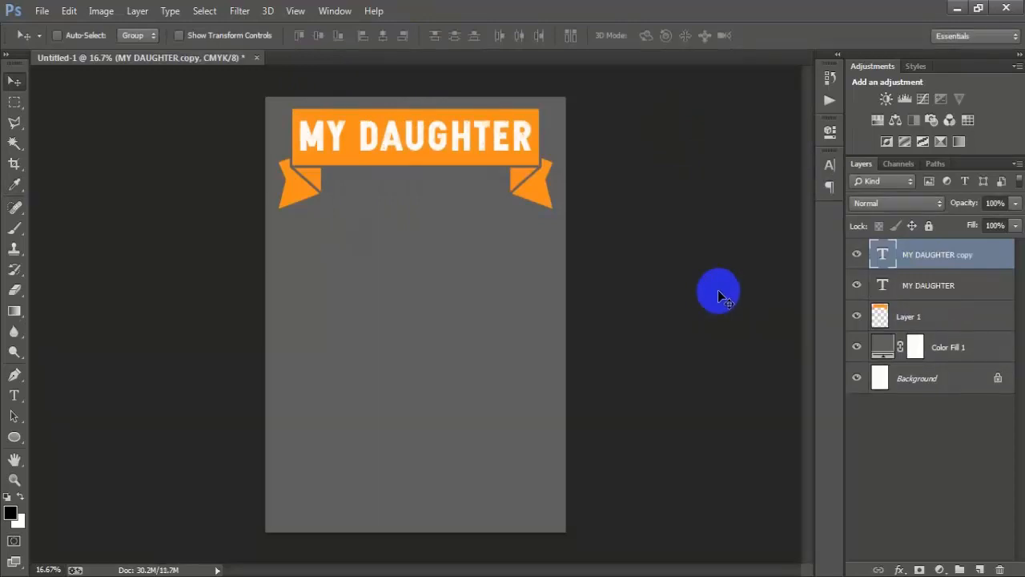
{"action": "left_click_drag", "start_coordinate": [448, 166], "coordinate": [449, 216]}
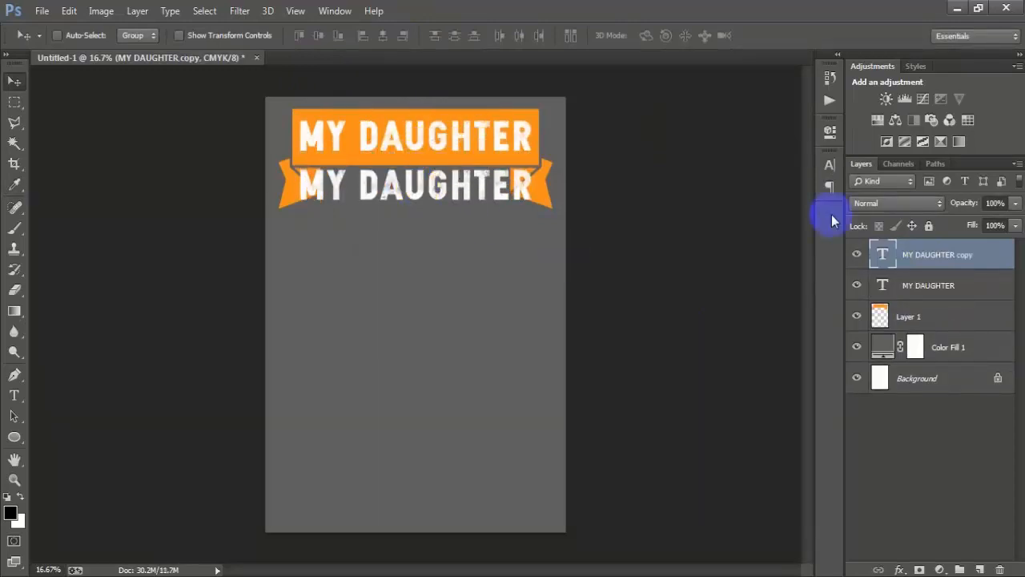
{"action": "double_click", "coordinate": [883, 255]}
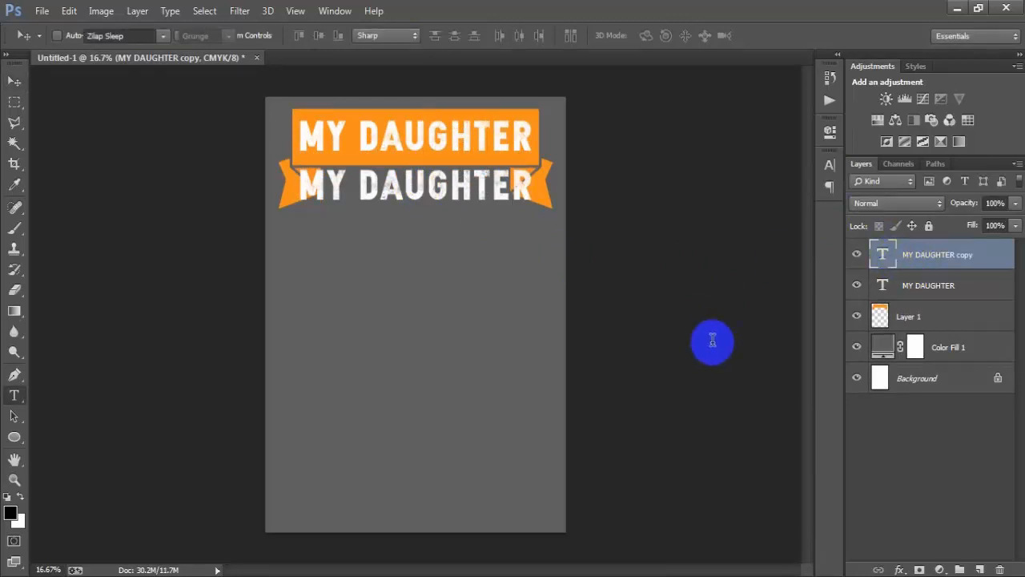
{"action": "key", "text": "ctrl+v"}
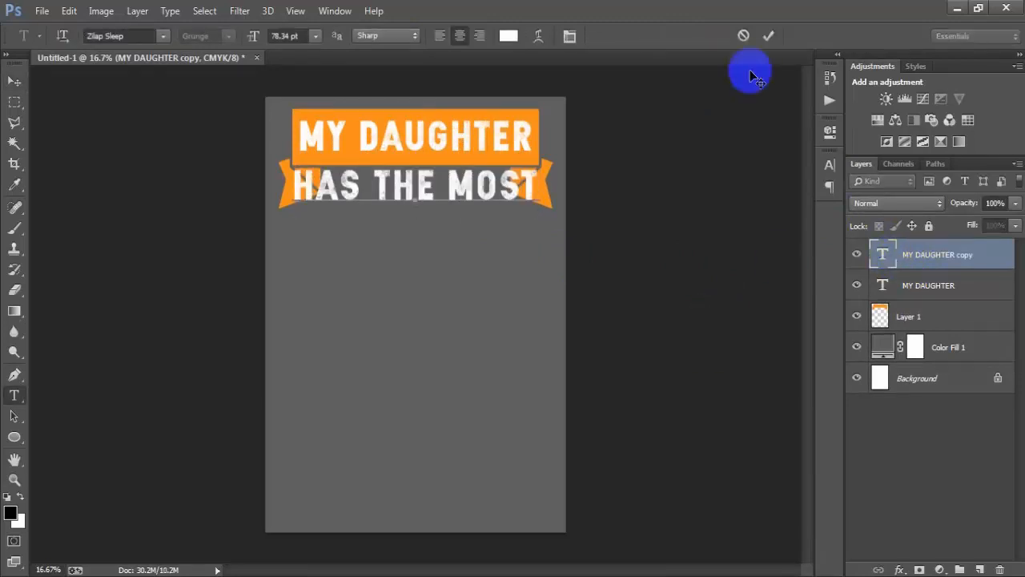
{"action": "left_click", "coordinate": [765, 36]}
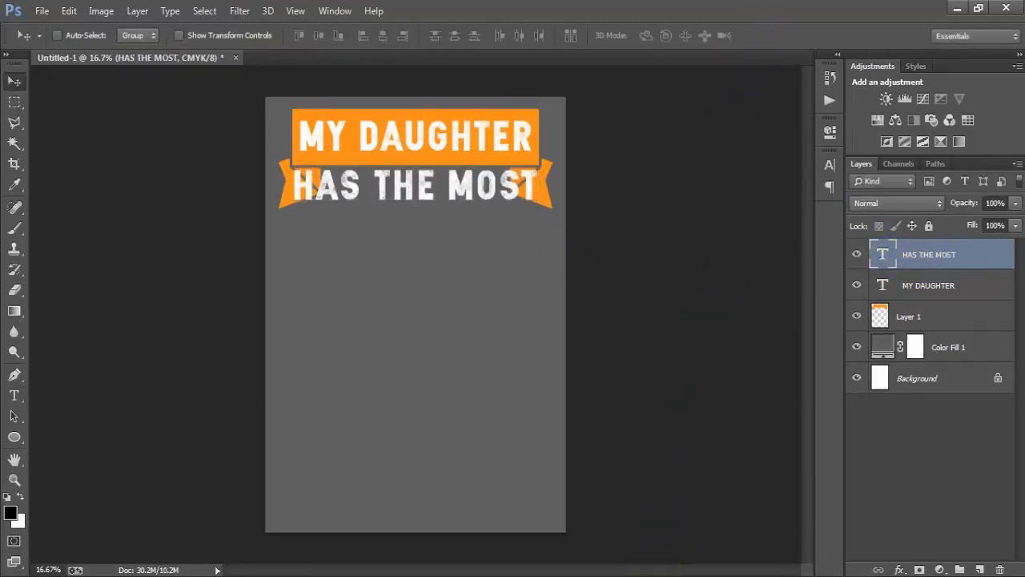
Scale HAS THE MOST to about 75% so it fits between the ribbon tails, and center it horizontally on the page
{"action": "key", "text": "ctrl+t"}
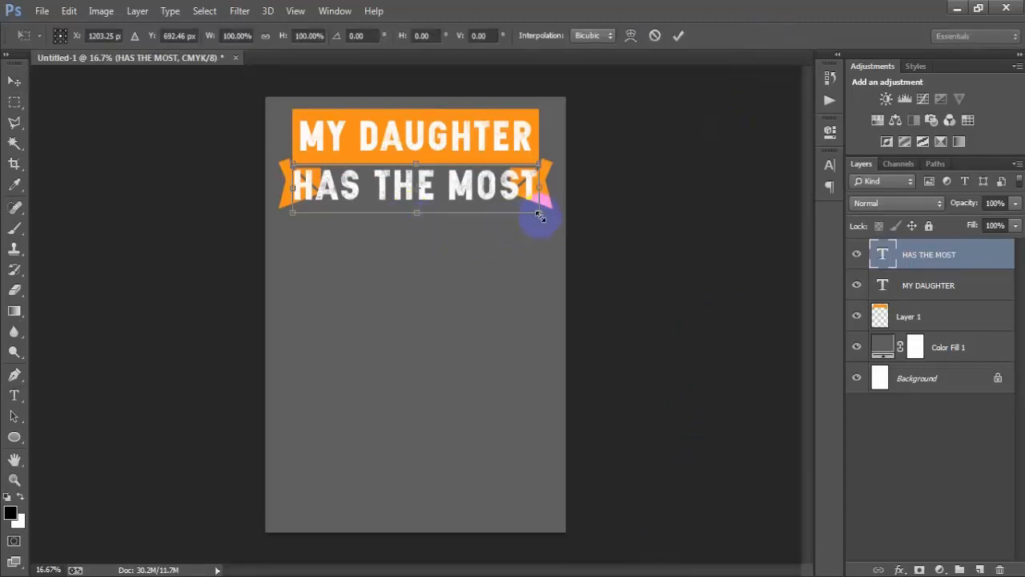
{"action": "left_click_drag", "start_coordinate": [526, 212], "coordinate": [523, 240]}
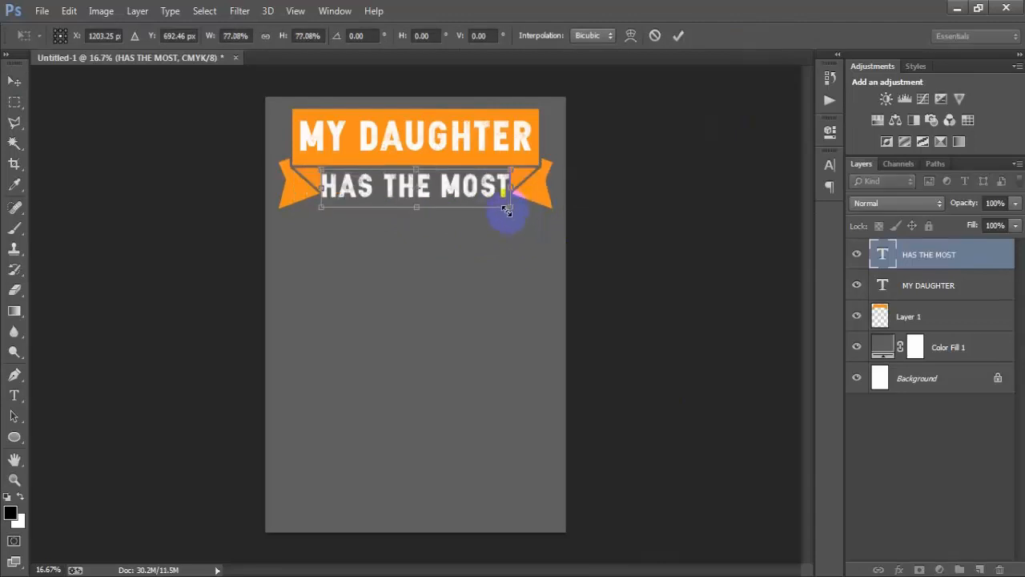
{"action": "left_click_drag", "start_coordinate": [507, 210], "coordinate": [503, 210]}
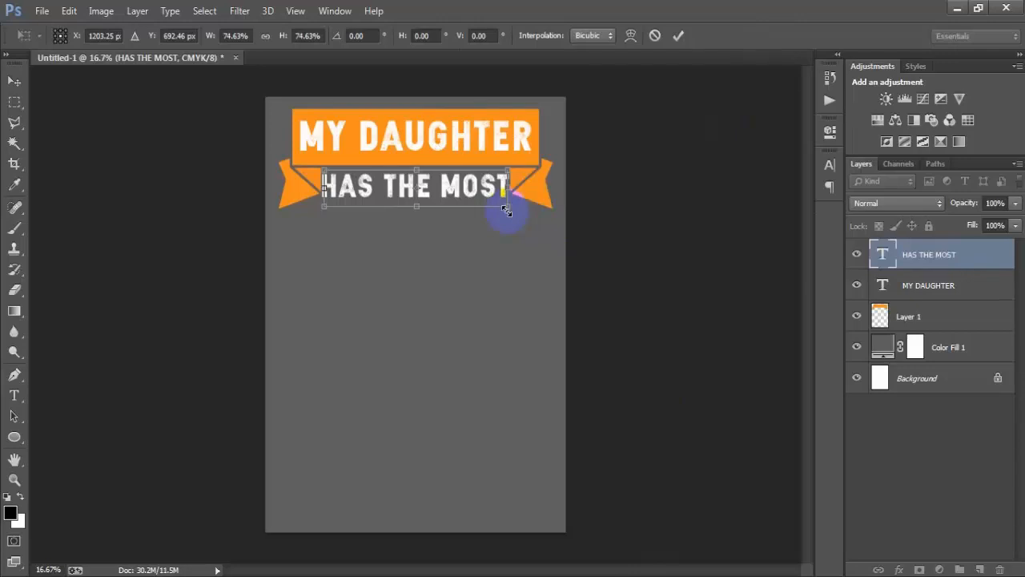
{"action": "left_click", "coordinate": [678, 36]}
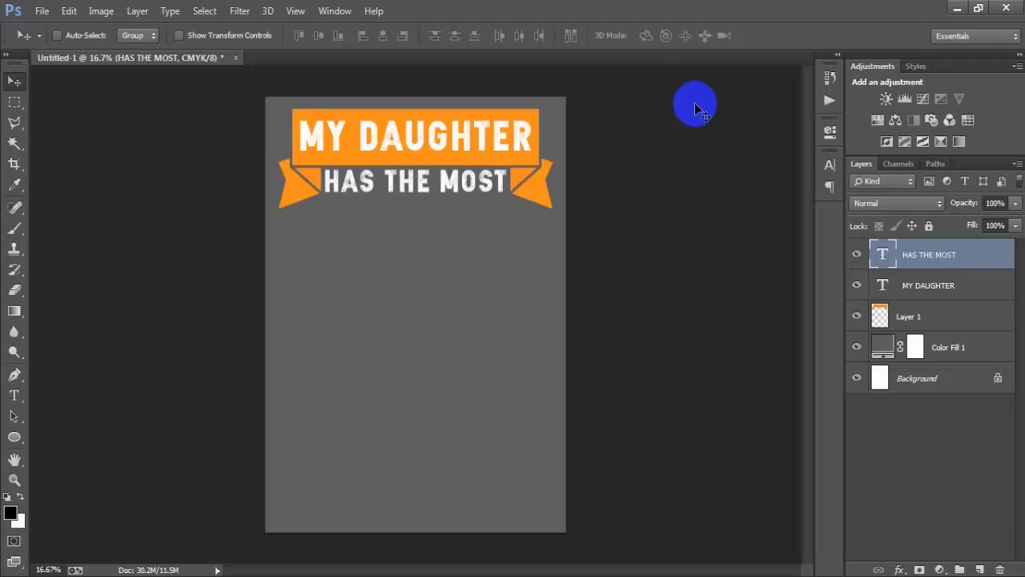
{"action": "left_click", "coordinate": [928, 384], "text": "ctrl"}
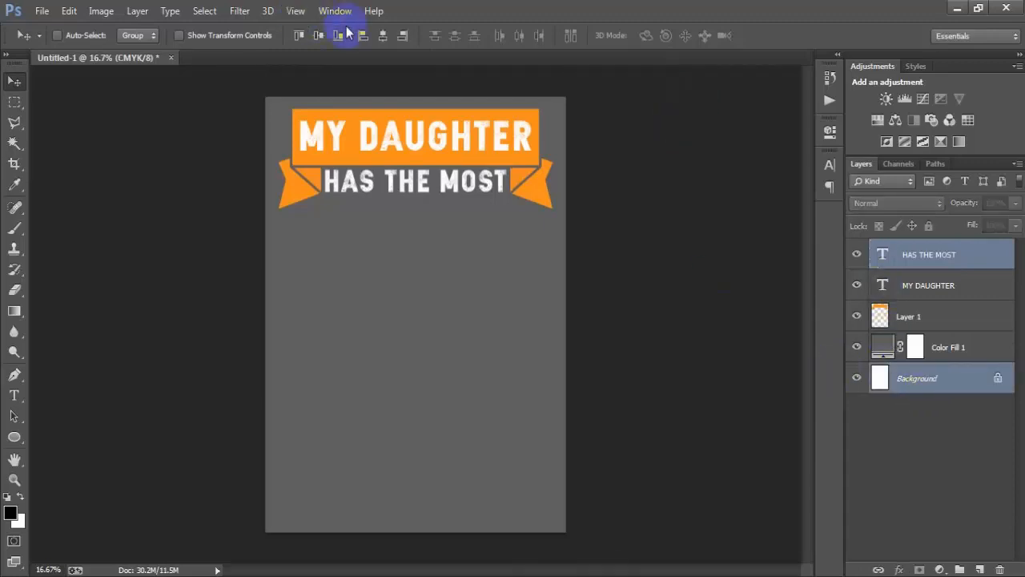
{"action": "left_click", "coordinate": [930, 254]}
Add a white text layer reading AWSEOME near the middle of the page
{"action": "left_click", "coordinate": [979, 568]}
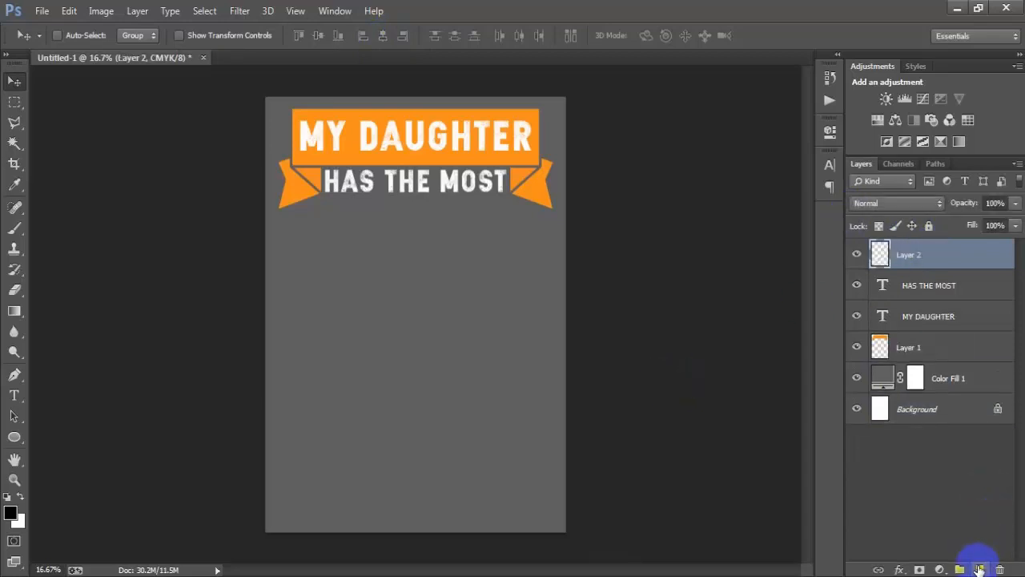
{"action": "left_click", "coordinate": [14, 395]}
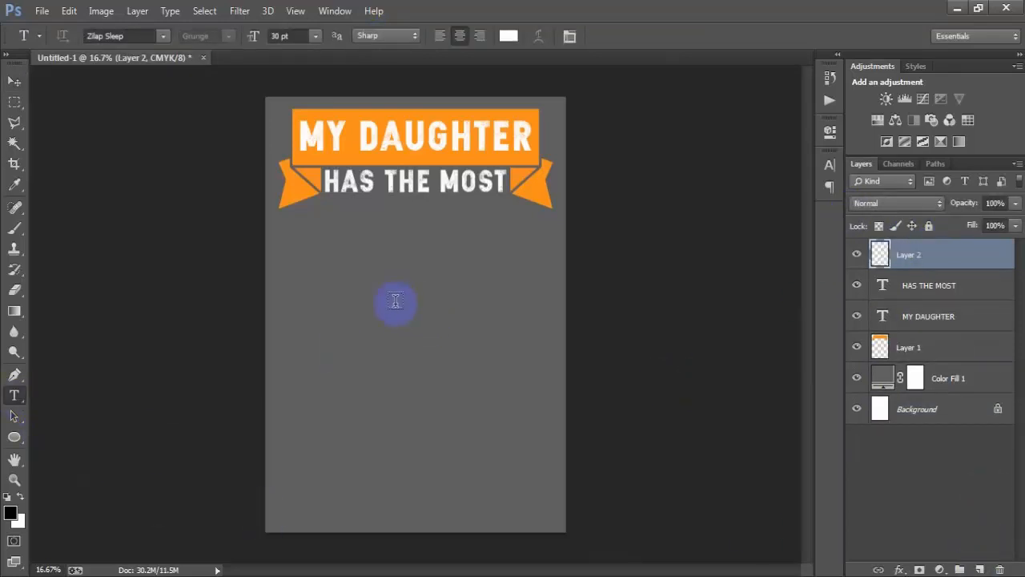
{"action": "left_click", "coordinate": [470, 427]}
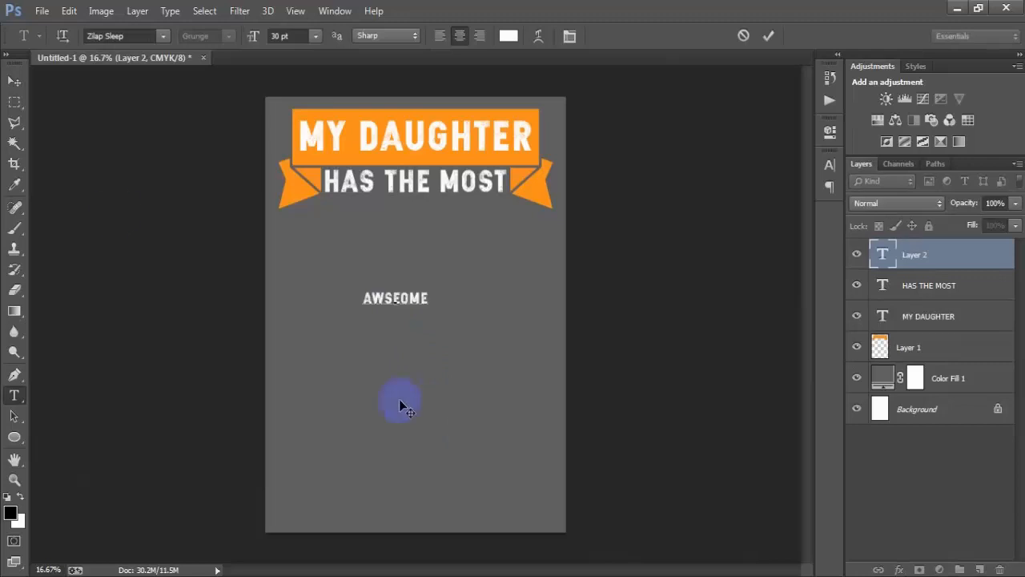
{"action": "left_click", "coordinate": [14, 81]}
{"action": "left_click", "coordinate": [508, 451]}
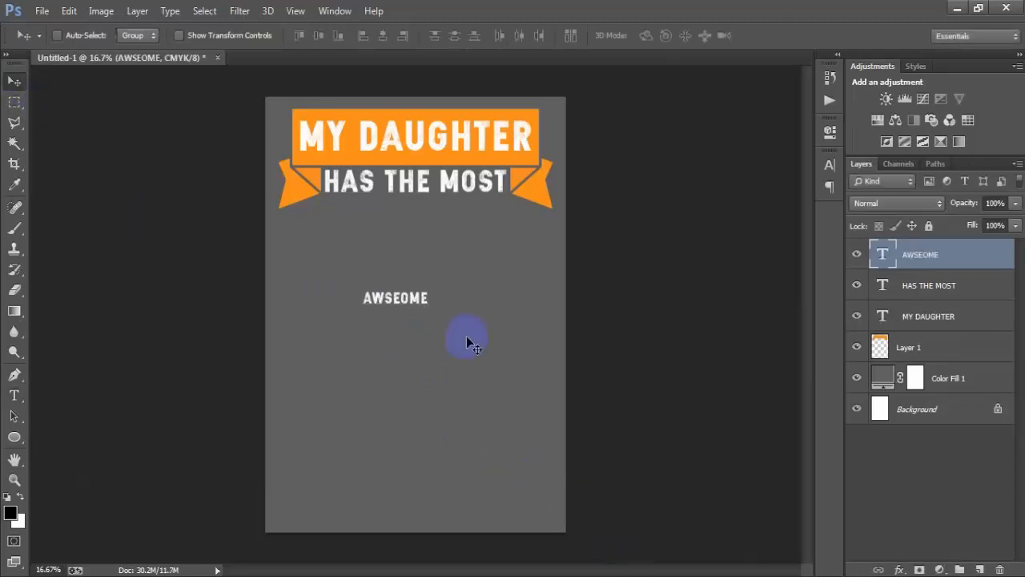
Scale the AWSEOME text proportionally to about 355% and center it horizontally on the page
{"action": "key", "text": "ctrl+t"}
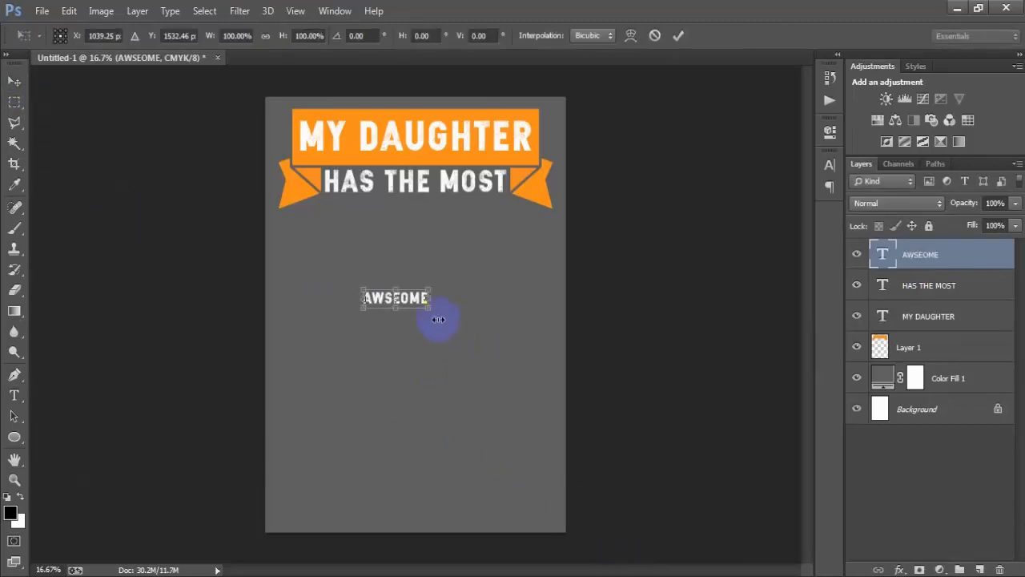
{"action": "left_click_drag", "start_coordinate": [432, 313], "coordinate": [500, 385]}
{"action": "left_click", "coordinate": [677, 35]}
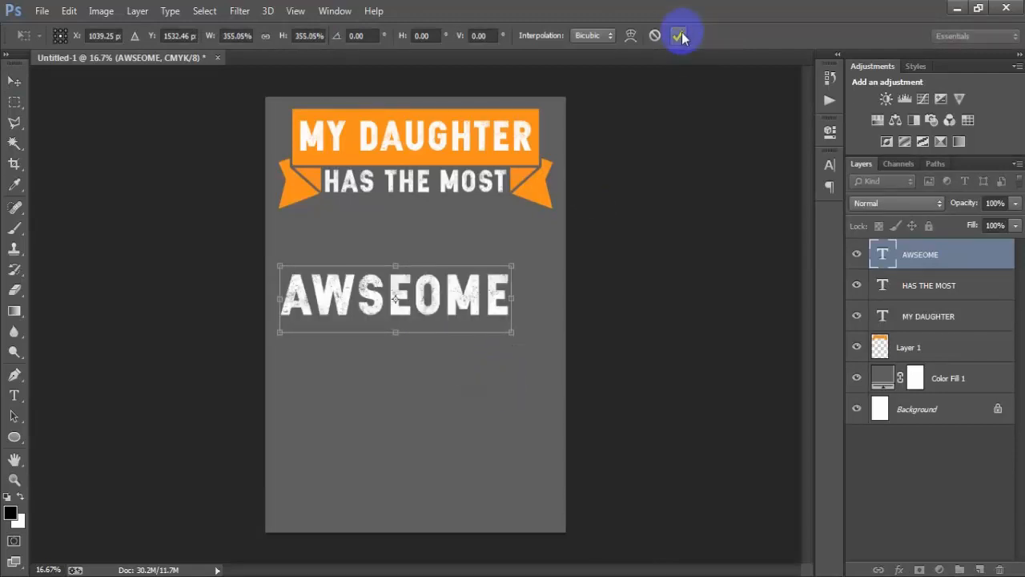
{"action": "left_click", "coordinate": [952, 413], "text": "ctrl"}
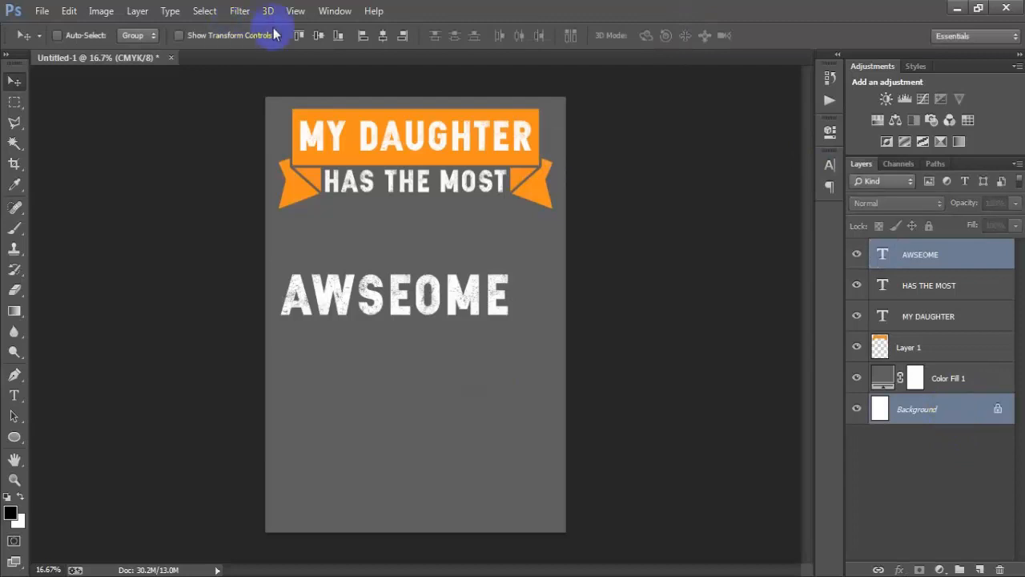
{"action": "left_click", "coordinate": [387, 37]}
Nudge the AWSEOME text straight up until it sits just below the HAS THE MOST line
{"action": "left_click", "coordinate": [904, 261]}
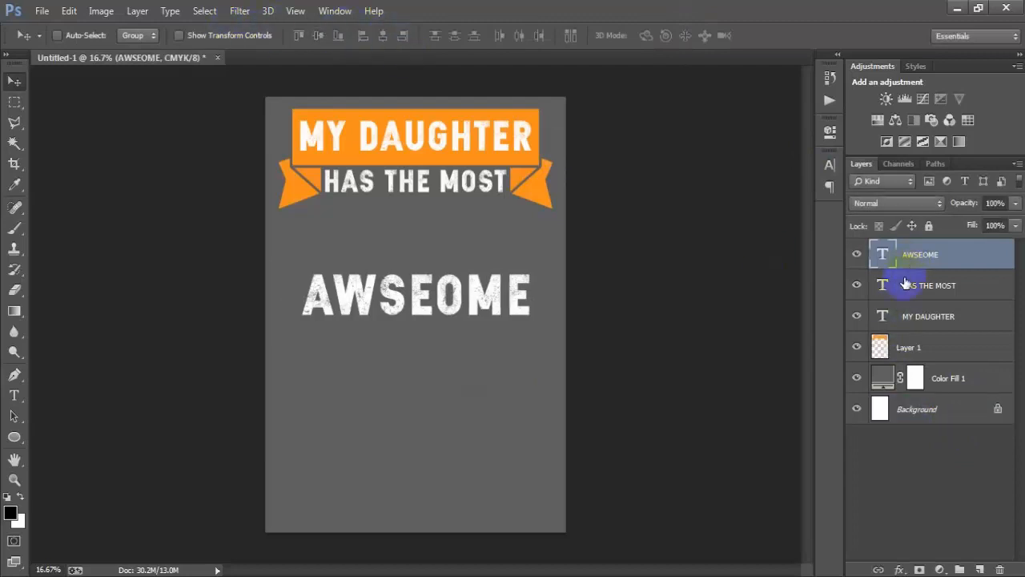
{"action": "key", "text": "shift+Up"}
{"action": "key", "text": "shift+Up"}
{"action": "key", "text": "shift+Up"}
{"action": "key", "text": "shift+Up"}
{"action": "key", "text": "shift+Up"}
{"action": "key", "text": "shift+Up"}
{"action": "key", "text": "shift+Up"}
{"action": "key", "text": "shift+Up"}
{"action": "key", "text": "shift+Up"}
{"action": "key", "text": "shift+Up"}
{"action": "key", "text": "shift+Up"}
{"action": "key", "text": "shift+Up"}
{"action": "key", "text": "shift+Up"}
{"action": "key", "text": "shift+Up"}
{"action": "key", "text": "shift+Up"}
{"action": "key", "text": "shift+Up"}
{"action": "key", "text": "shift+Up"}
{"action": "key", "text": "shift+Up"}
{"action": "key", "text": "shift+Up"}
{"action": "key", "text": "shift+Up"}
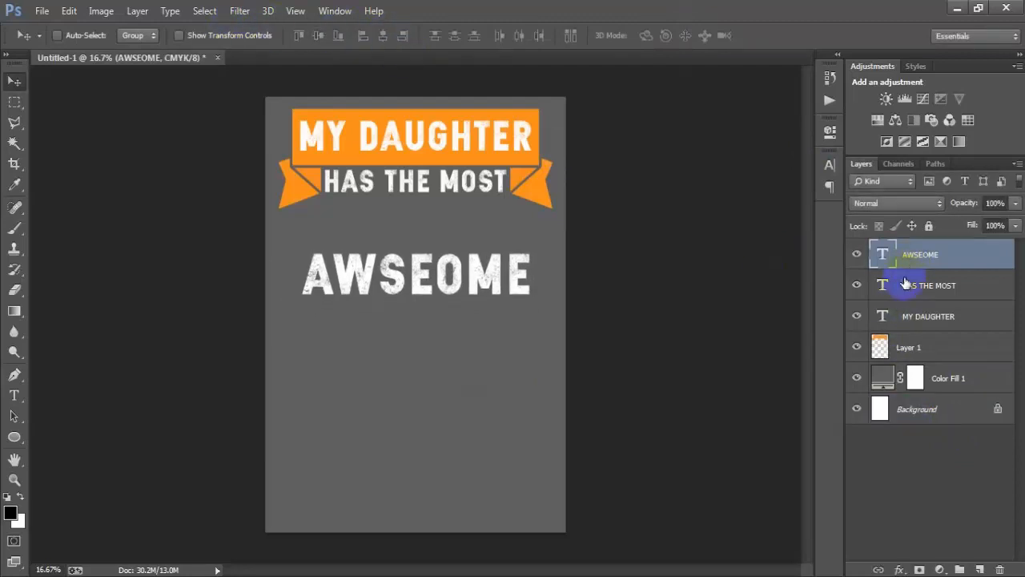
{"action": "key", "text": "shift+Up"}
{"action": "key", "text": "shift+Up"}
{"action": "key", "text": "shift+Up"}
{"action": "key", "text": "shift+Up"}
{"action": "key", "text": "shift+Up"}
{"action": "key", "text": "shift+Up"}
{"action": "key", "text": "shift+Up"}
{"action": "key", "text": "shift+Up"}
{"action": "key", "text": "shift+Up"}
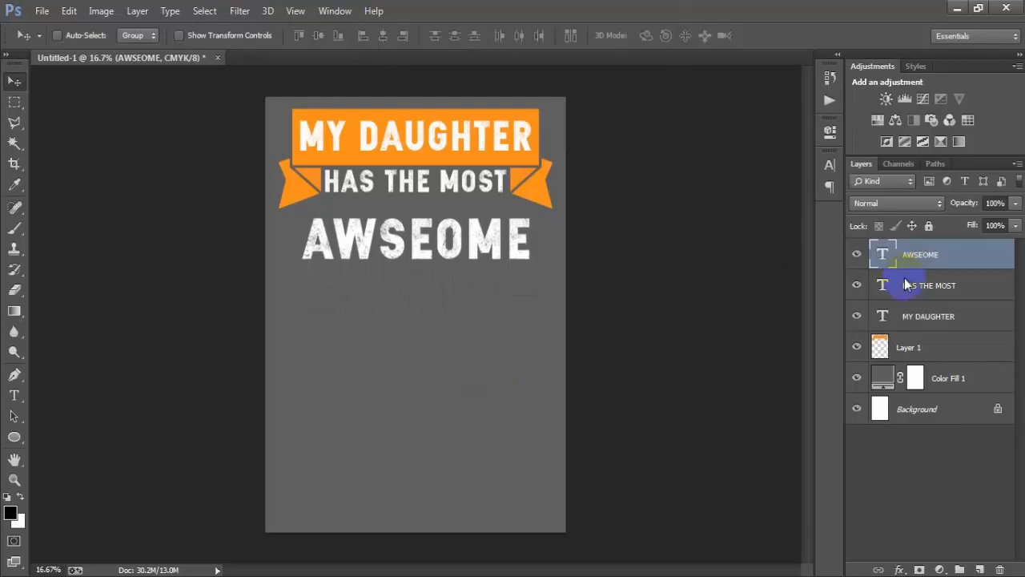
{"action": "left_click", "coordinate": [857, 254]}
{"action": "left_click", "coordinate": [857, 254]}
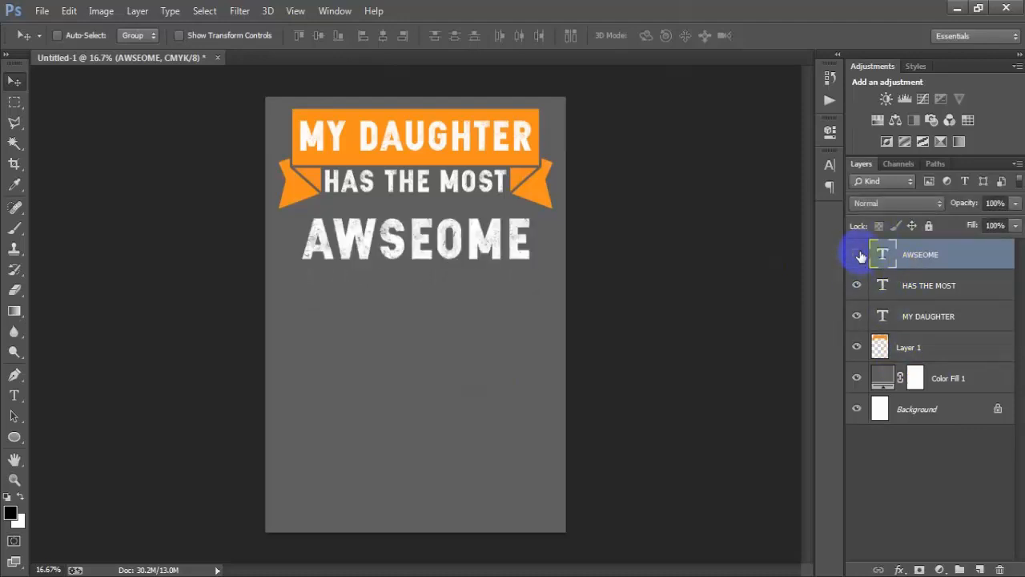
Warp the AWSEOME text with a horizontal Bulge style and a bend of +14%
{"action": "left_click", "coordinate": [857, 254]}
{"action": "left_click", "coordinate": [857, 254]}
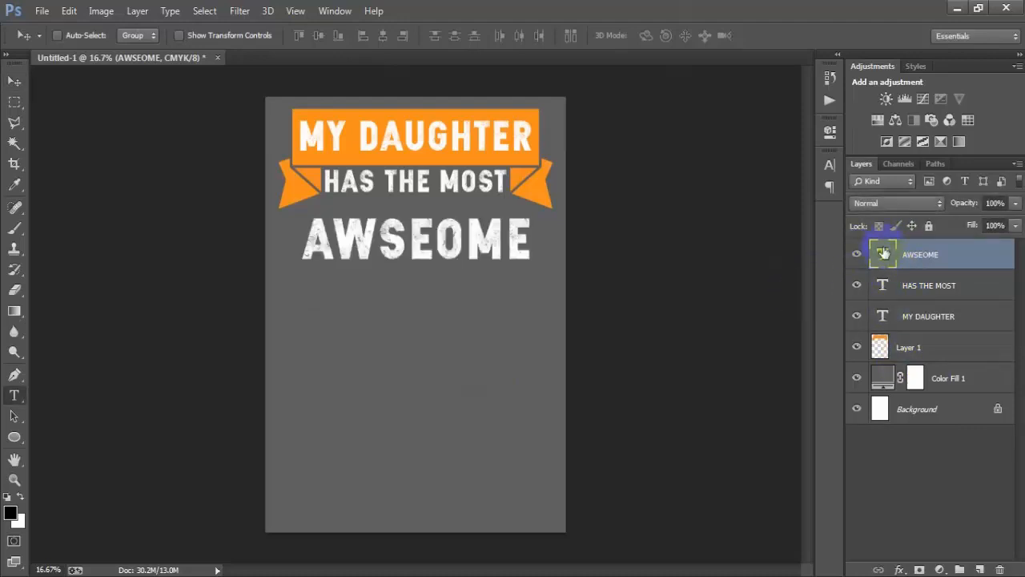
{"action": "double_click", "coordinate": [883, 253]}
{"action": "left_click", "coordinate": [537, 40]}
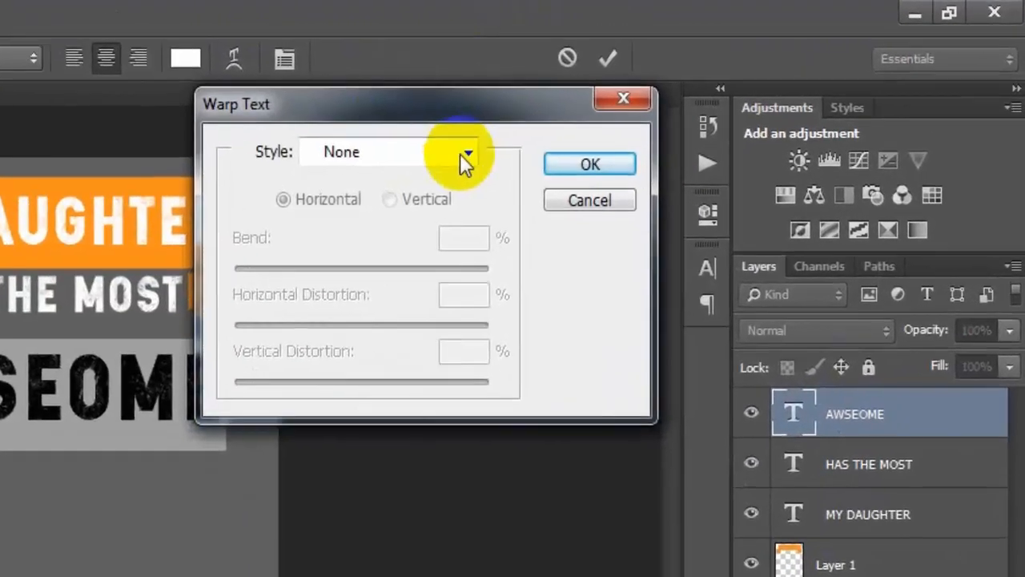
{"action": "left_click", "coordinate": [761, 131]}
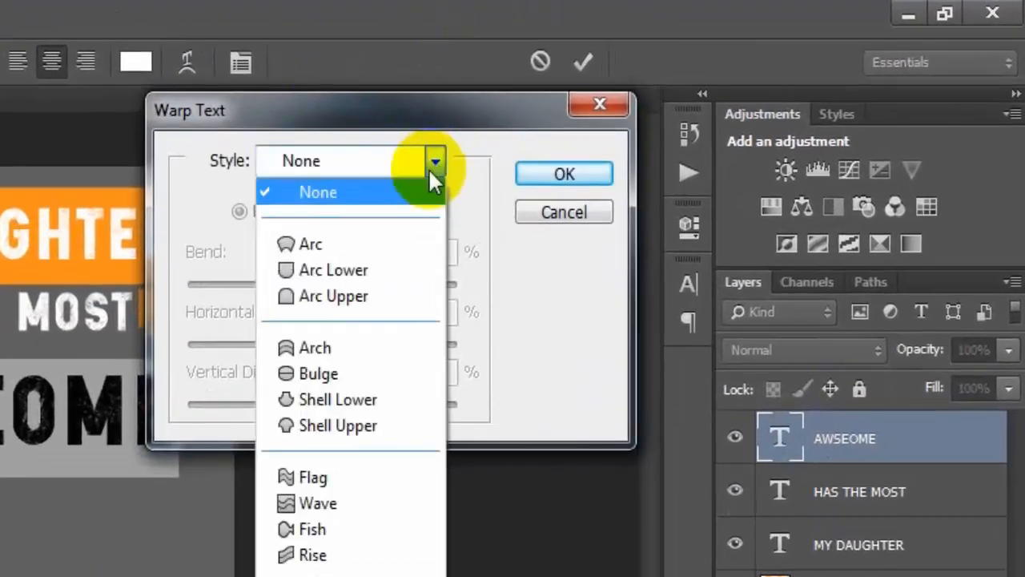
{"action": "left_click", "coordinate": [334, 372]}
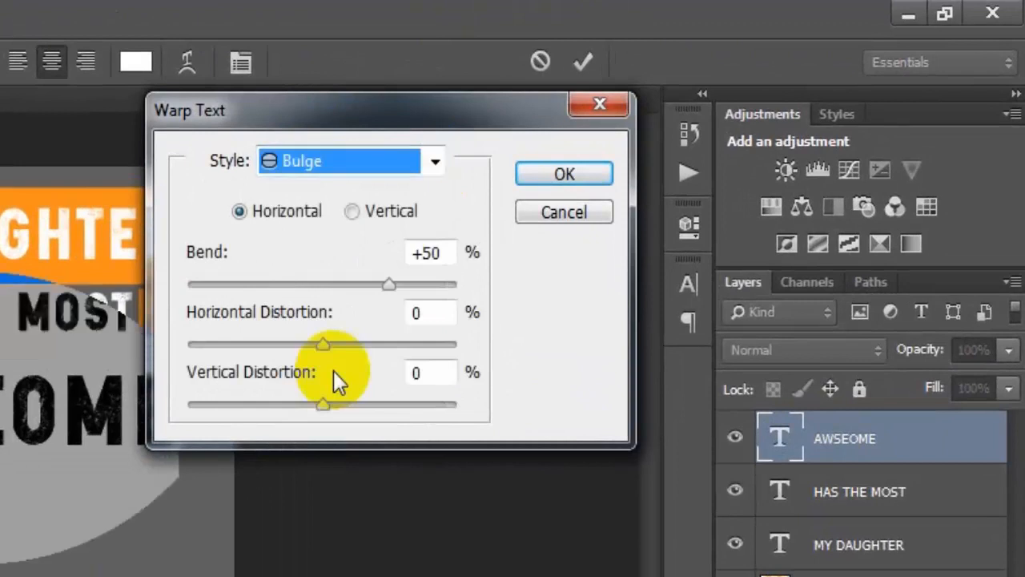
{"action": "left_click", "coordinate": [438, 255]}
{"action": "double_click", "coordinate": [439, 255]}
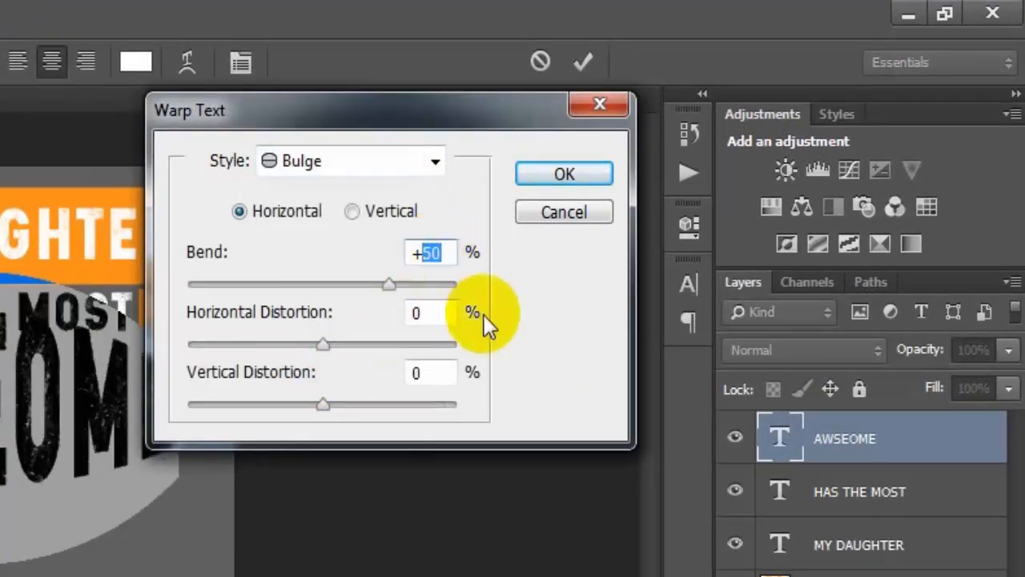
{"action": "type", "text": "14"}
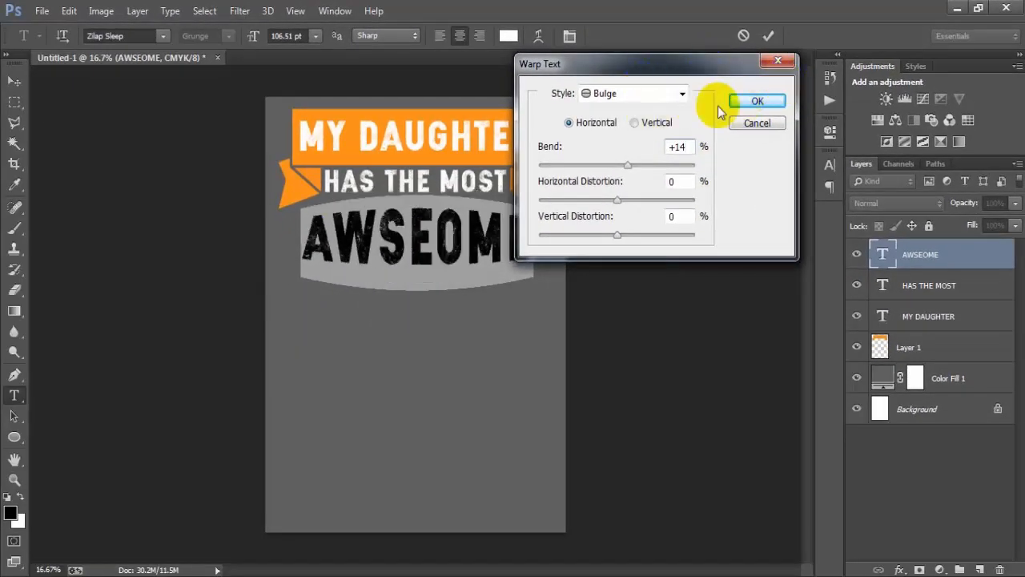
{"action": "left_click", "coordinate": [749, 103]}
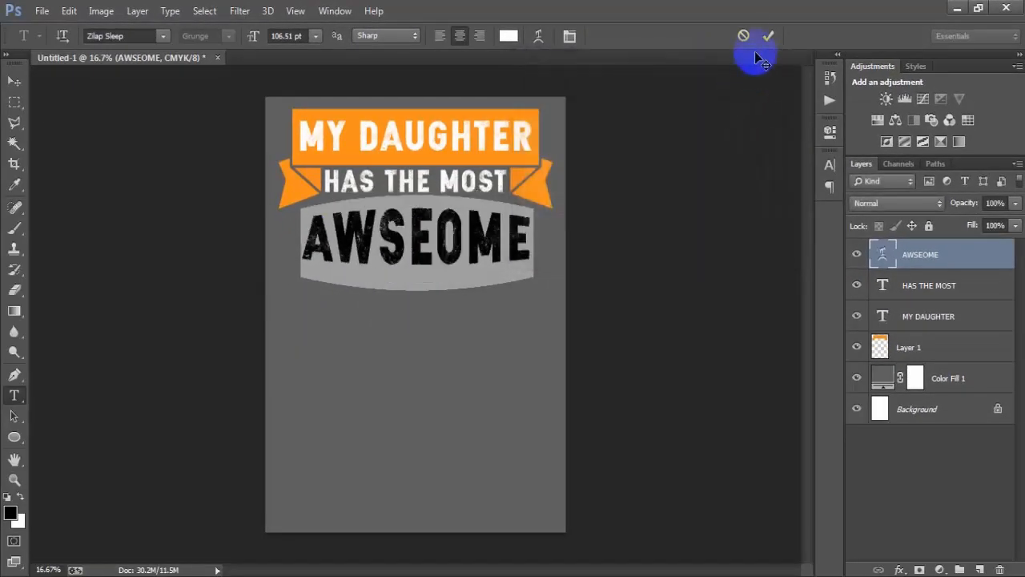
{"action": "left_click", "coordinate": [767, 37]}
{"action": "left_click", "coordinate": [16, 81]}
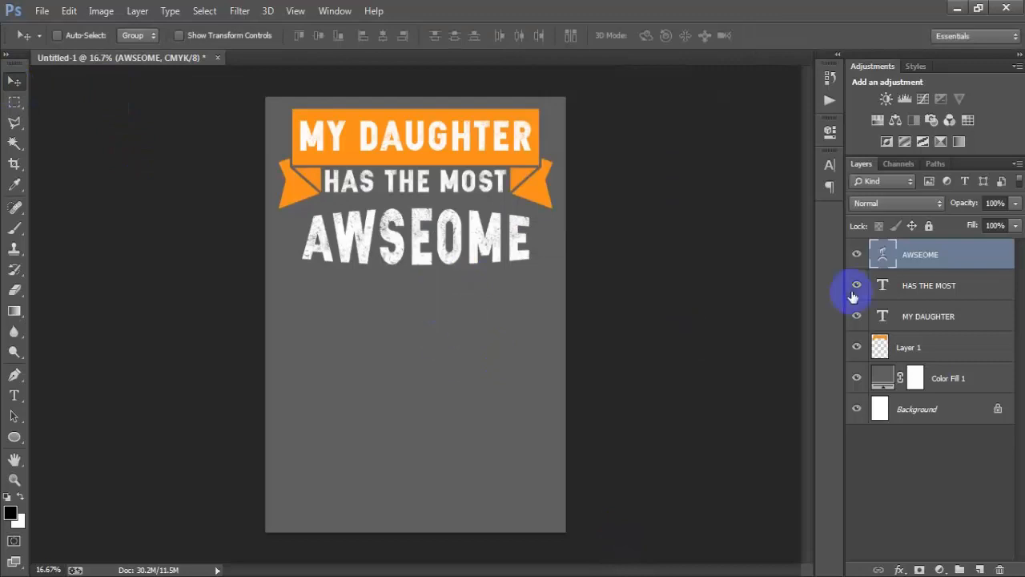
Rasterize the AWSEOME layer and stretch it to about 103% width and 117% height, extending it up toward HAS THE MOST
{"action": "right_click", "coordinate": [971, 269]}
{"action": "left_click", "coordinate": [699, 238]}
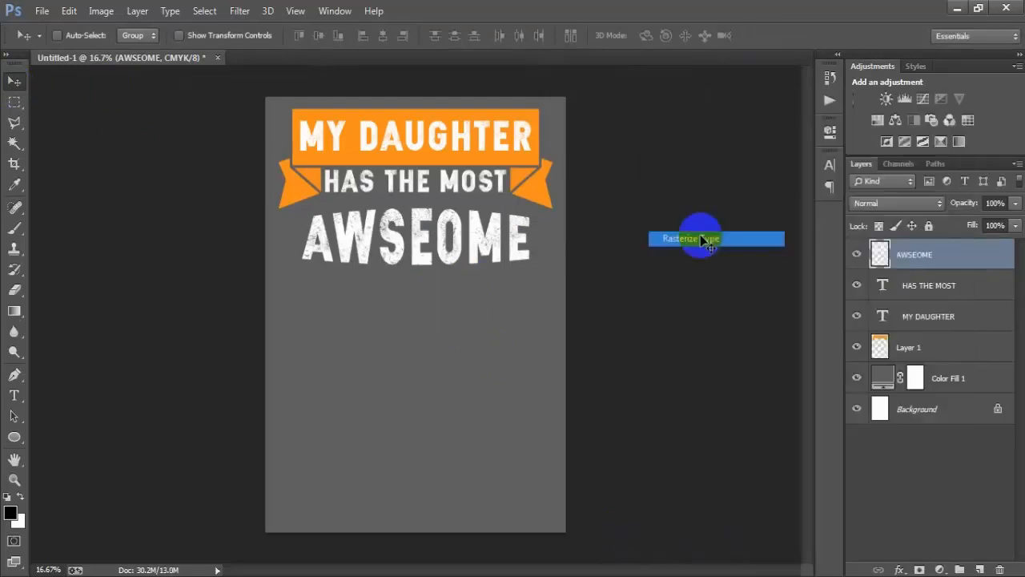
{"action": "key", "text": "ctrl+t"}
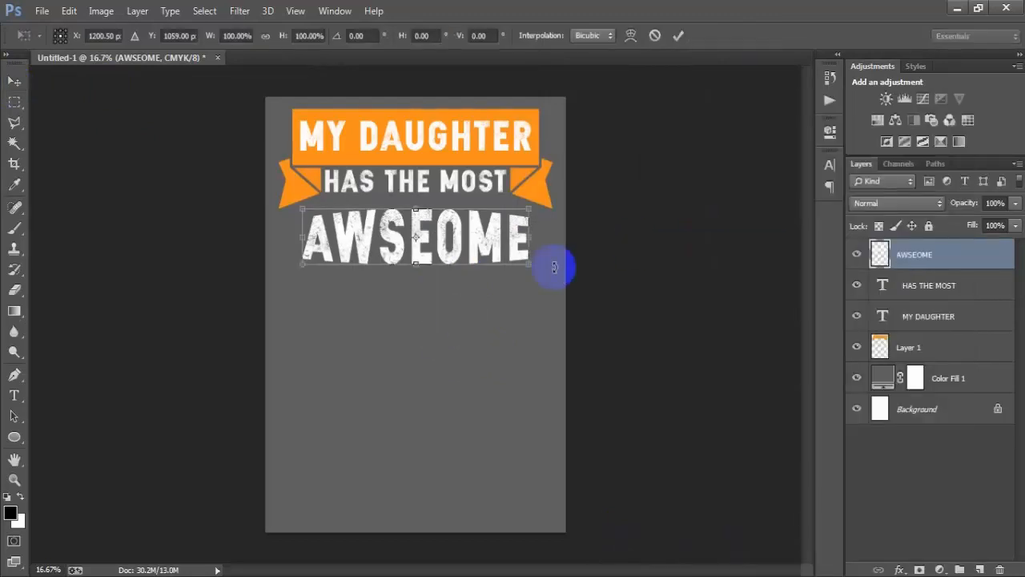
{"action": "left_click_drag", "start_coordinate": [530, 269], "coordinate": [533, 271]}
{"action": "left_click_drag", "start_coordinate": [416, 209], "coordinate": [418, 200]}
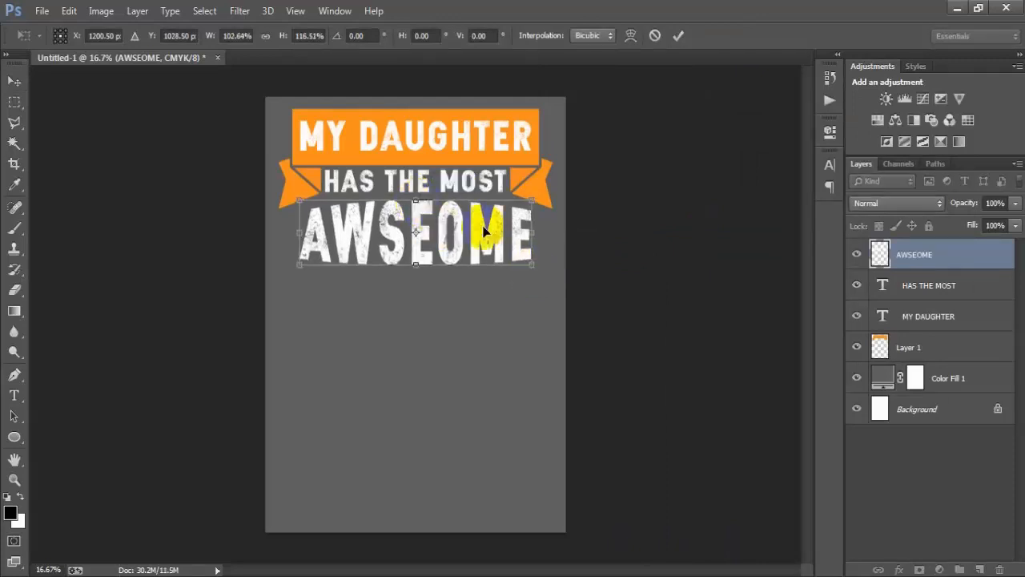
{"action": "left_click", "coordinate": [677, 36]}
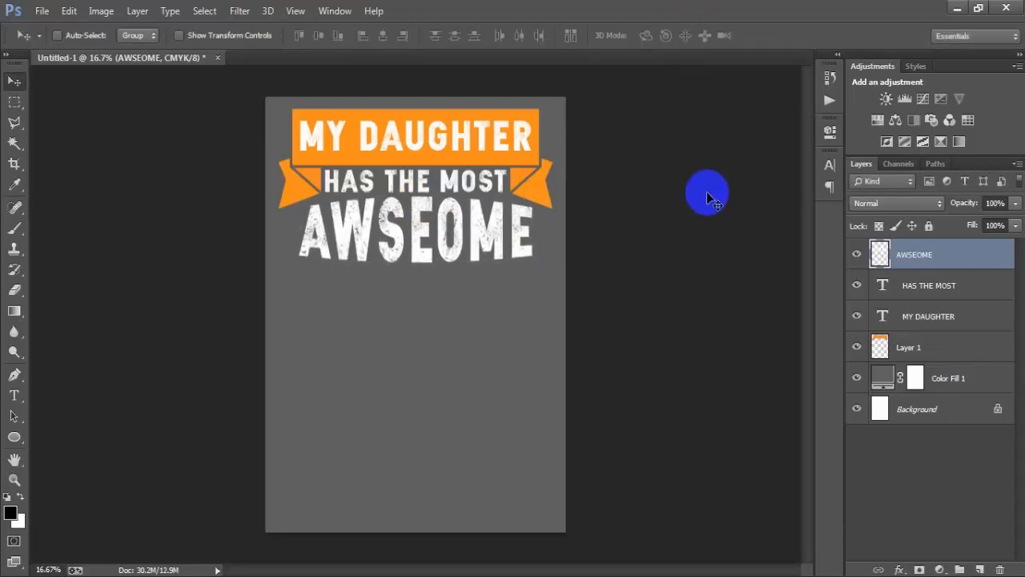
Center AWSEOME horizontally on the page and trim its width to about 99% from the right edge
{"action": "left_click", "coordinate": [918, 412], "text": "ctrl"}
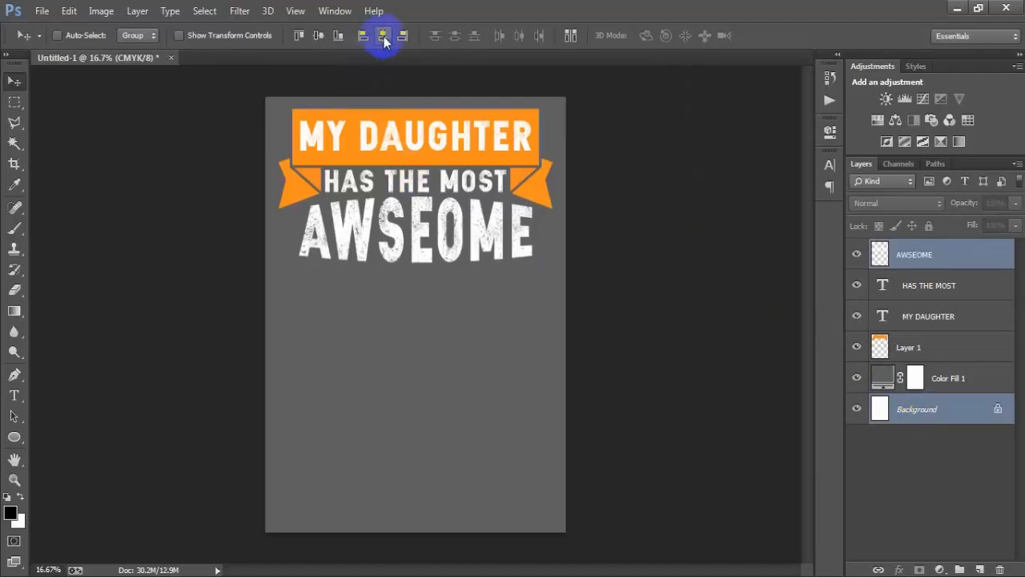
{"action": "left_click", "coordinate": [923, 257]}
{"action": "key", "text": "ctrl+t"}
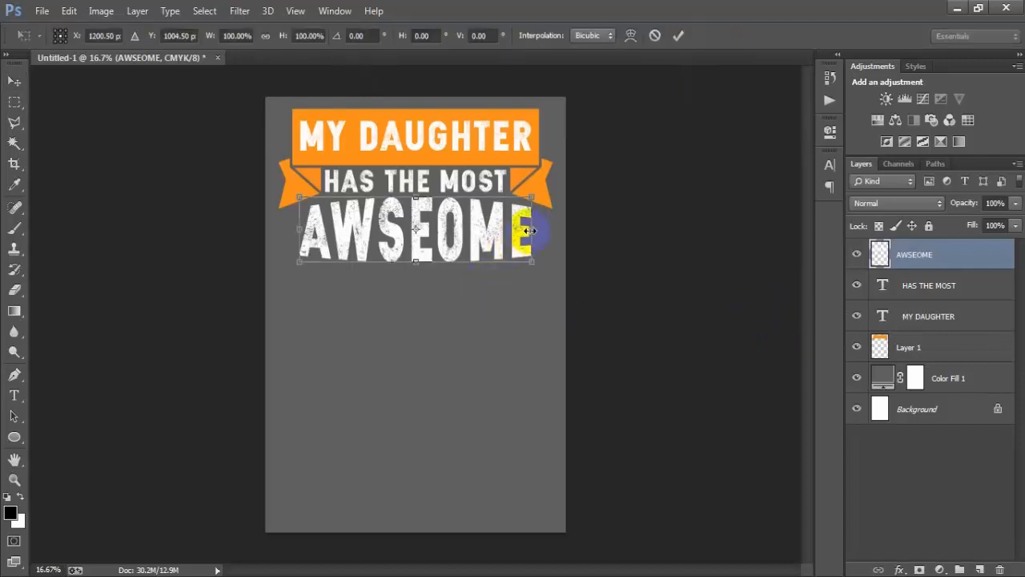
{"action": "left_click_drag", "start_coordinate": [529, 231], "coordinate": [525, 231]}
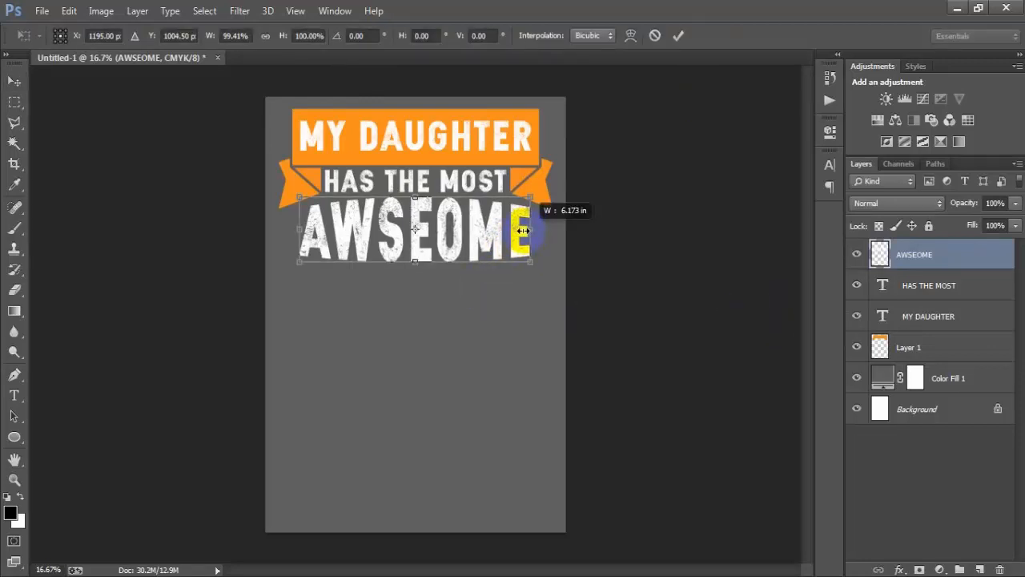
{"action": "left_click", "coordinate": [678, 36]}
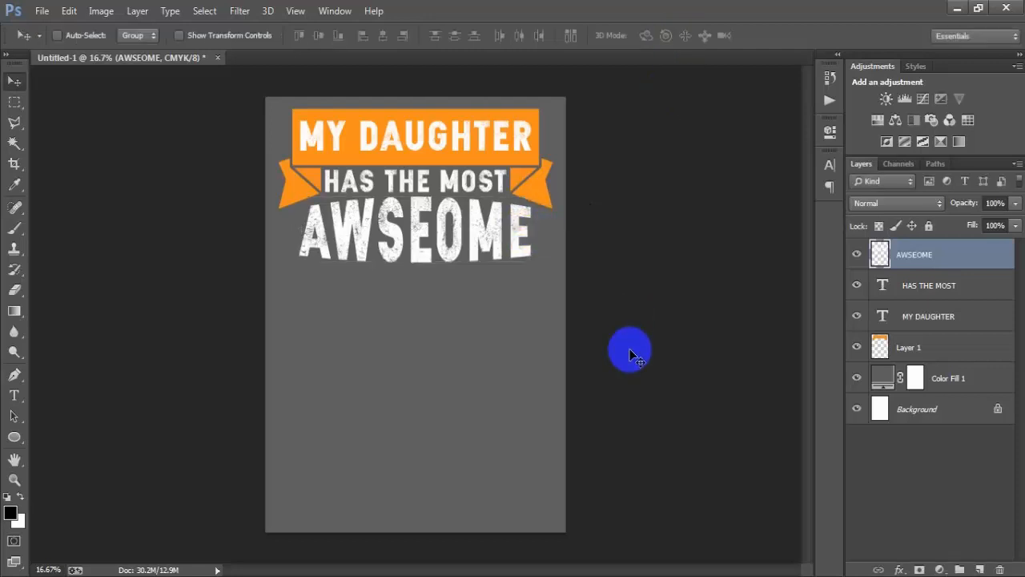
Add a white text layer reading MOTHER and move it to the middle of the page below AWSEOME
{"action": "left_click", "coordinate": [981, 570]}
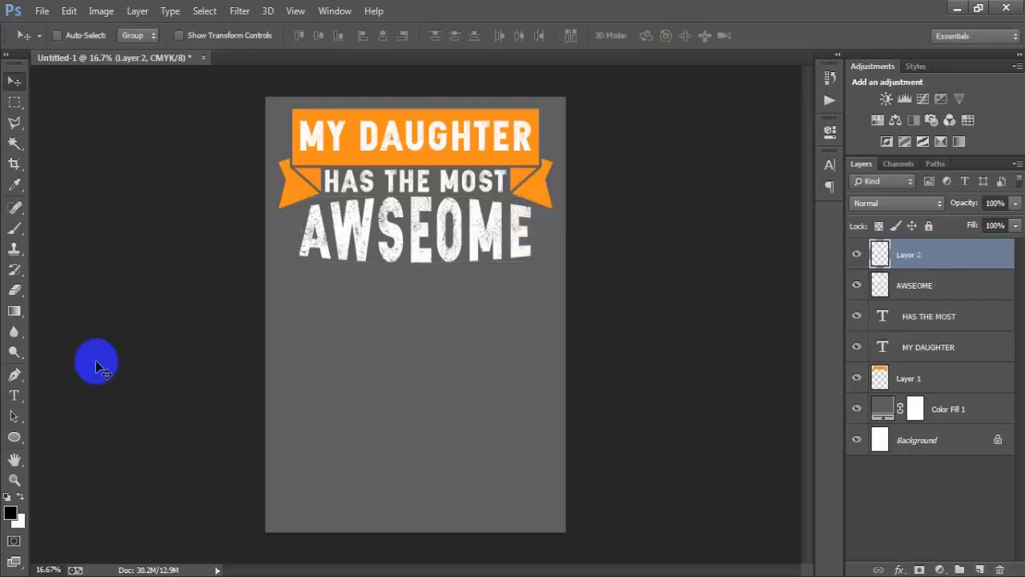
{"action": "left_click", "coordinate": [14, 395]}
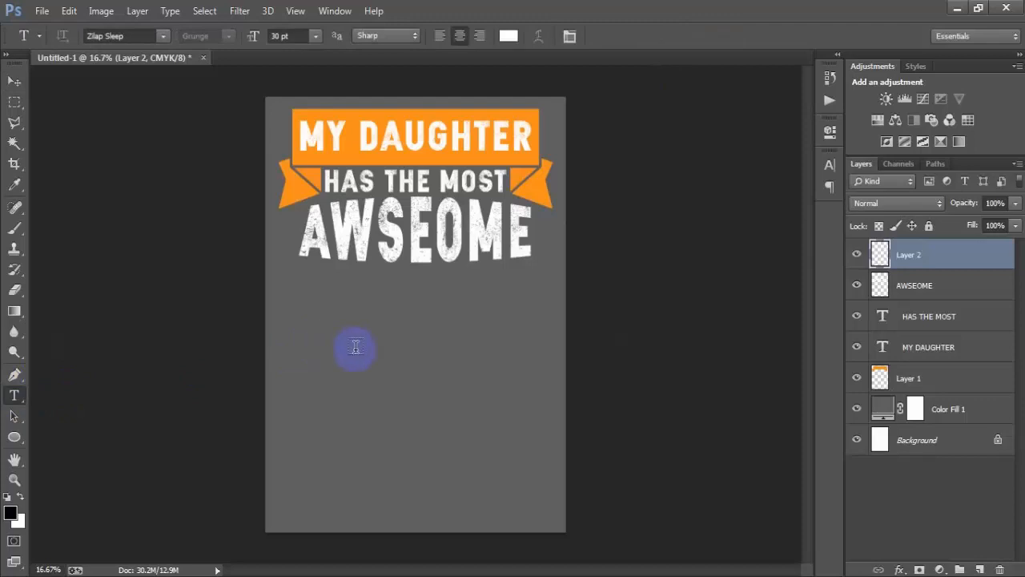
{"action": "left_click", "coordinate": [354, 346]}
{"action": "left_click", "coordinate": [14, 81]}
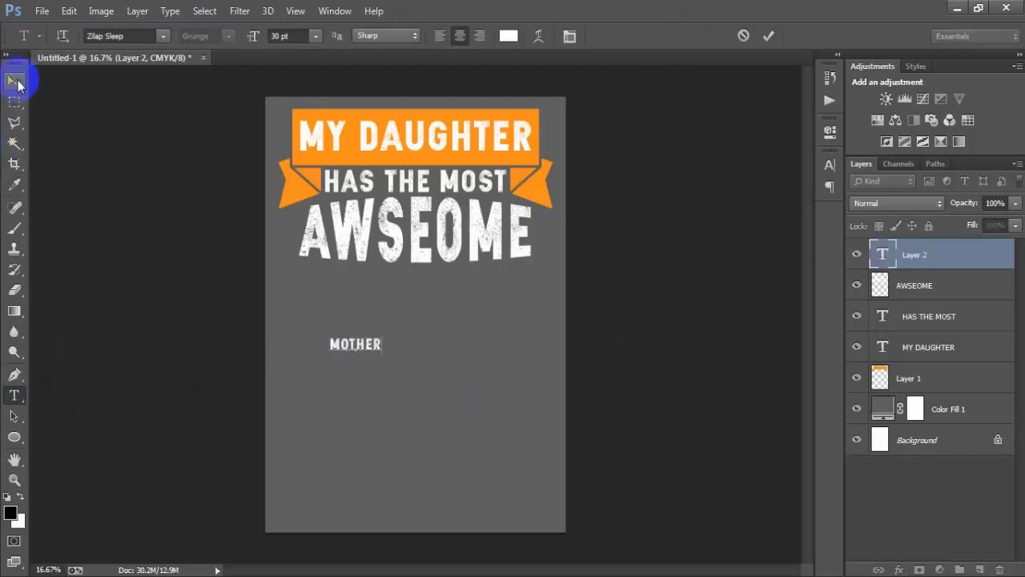
{"action": "left_click_drag", "start_coordinate": [370, 344], "coordinate": [433, 339]}
Scale the MOTHER text proportionally to about 556% and center it horizontally on the page
{"action": "key", "text": "ctrl+t"}
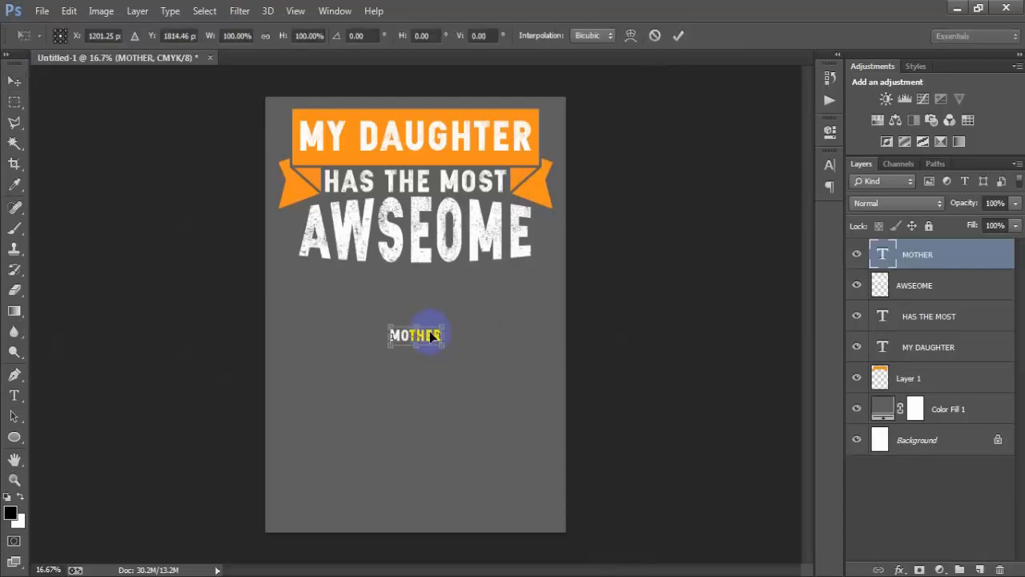
{"action": "left_click_drag", "start_coordinate": [465, 360], "coordinate": [560, 395]}
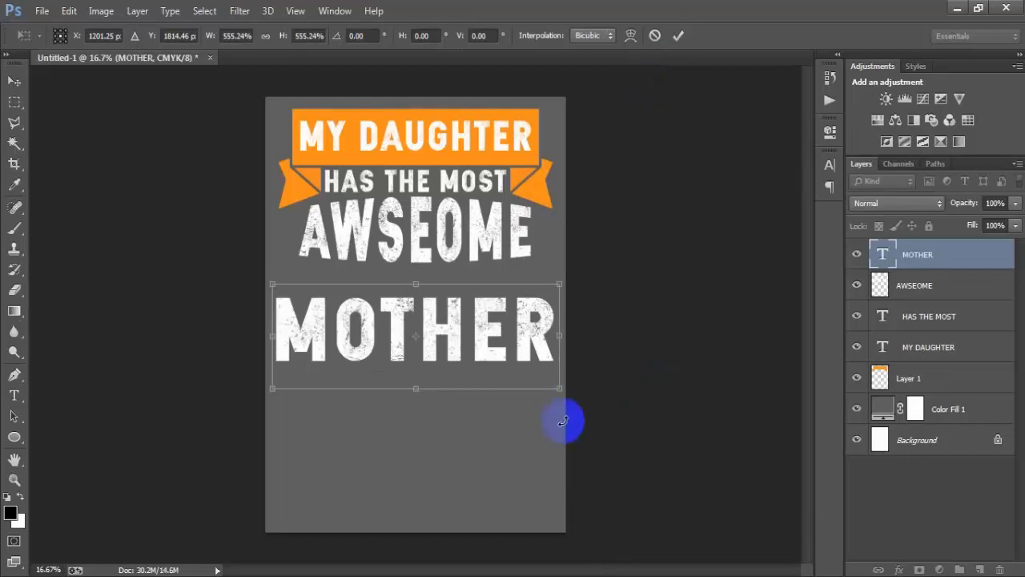
{"action": "left_click_drag", "start_coordinate": [563, 388], "coordinate": [568, 390]}
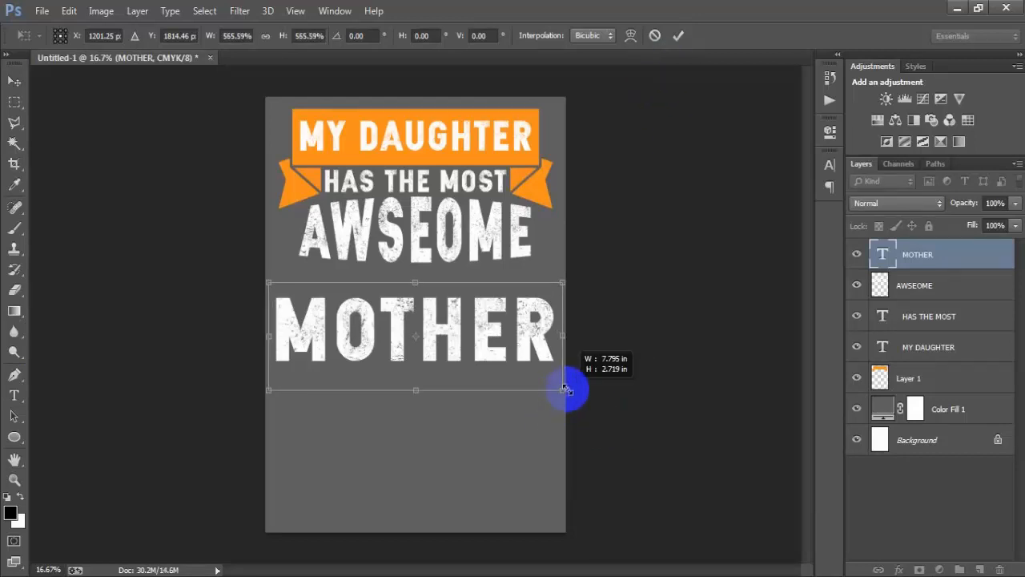
{"action": "key", "text": "Return"}
{"action": "left_click", "coordinate": [919, 441], "text": "ctrl"}
{"action": "left_click", "coordinate": [382, 41]}
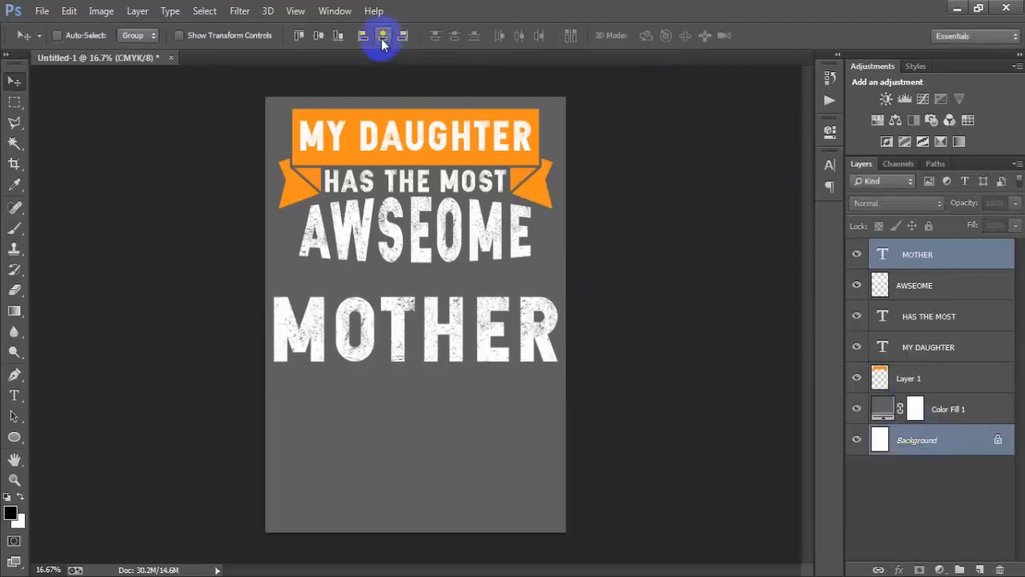
Nudge the MOTHER text straight up until it sits just below the AWSEOME line
{"action": "left_click", "coordinate": [942, 266]}
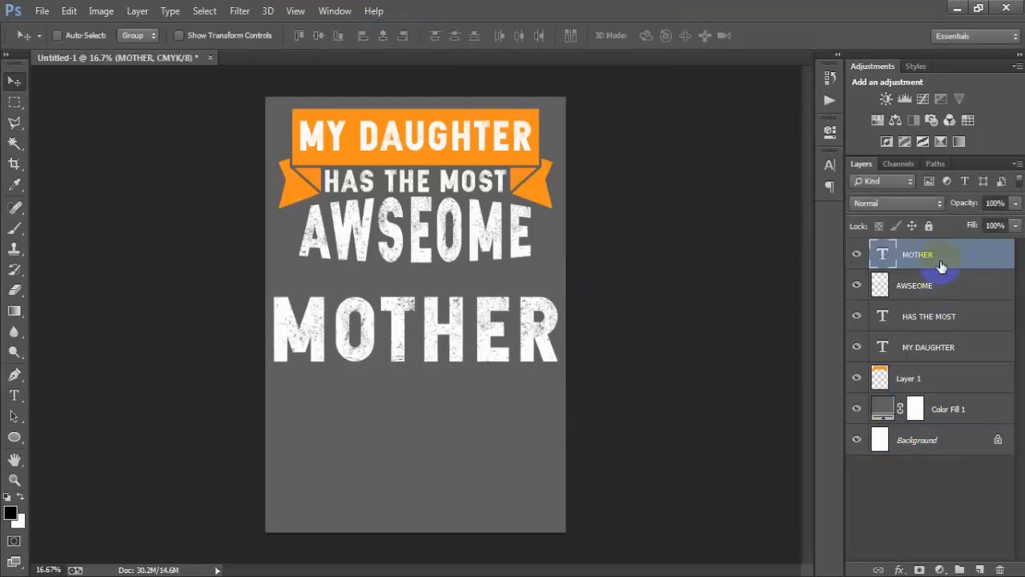
{"action": "key", "text": "shift+Up"}
{"action": "key", "text": "shift+Up"}
{"action": "key", "text": "shift+Up"}
{"action": "key", "text": "shift+Up"}
{"action": "key", "text": "shift+Up"}
{"action": "key", "text": "shift+Up"}
{"action": "key", "text": "shift+Up"}
{"action": "key", "text": "shift+Up"}
{"action": "key", "text": "shift+Up"}
{"action": "key", "text": "shift+Up"}
{"action": "key", "text": "shift+Up"}
{"action": "key", "text": "shift+Up"}
{"action": "key", "text": "shift+Up"}
{"action": "key", "text": "shift+Up"}
{"action": "key", "text": "shift+Up"}
{"action": "key", "text": "shift+Up"}
{"action": "key", "text": "shift+Up"}
{"action": "key", "text": "shift+Up"}
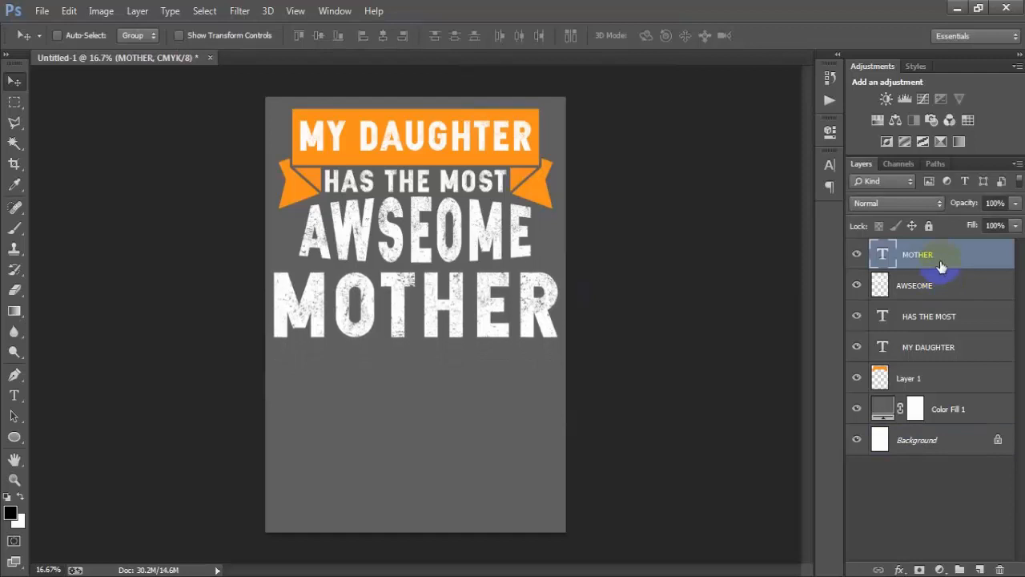
{"action": "key", "text": "Up"}
{"action": "key", "text": "Up"}
Narrow the MOTHER text to about 98% width at full height and center it horizontally on the page
{"action": "key", "text": "ctrl+t"}
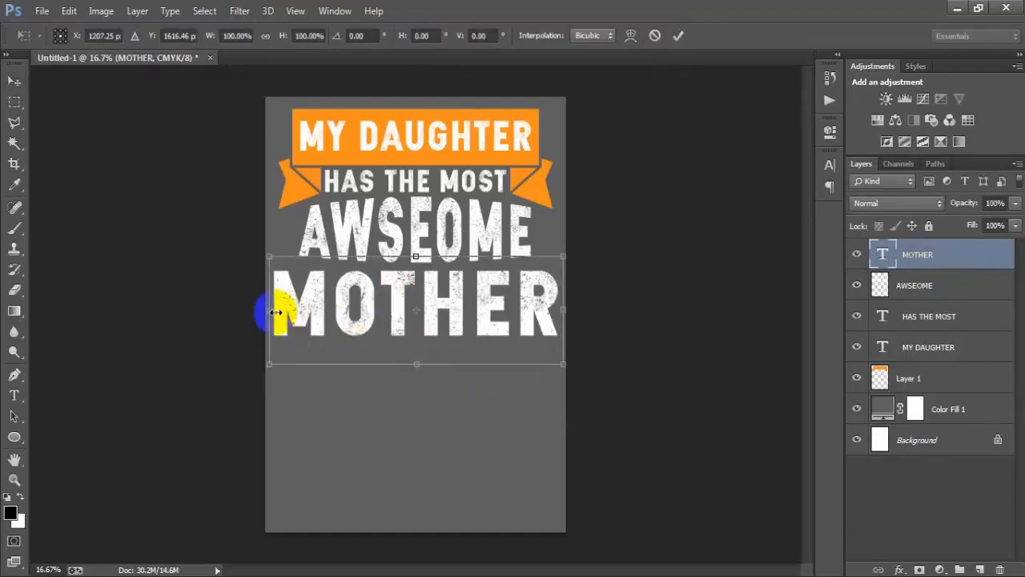
{"action": "left_click_drag", "start_coordinate": [275, 311], "coordinate": [286, 309]}
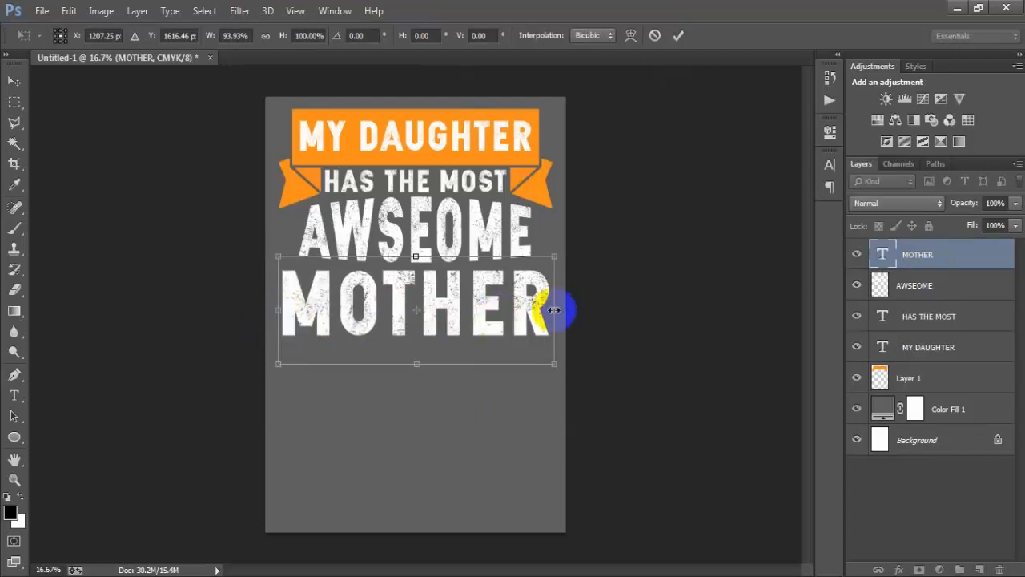
{"action": "left_click_drag", "start_coordinate": [553, 310], "coordinate": [565, 401]}
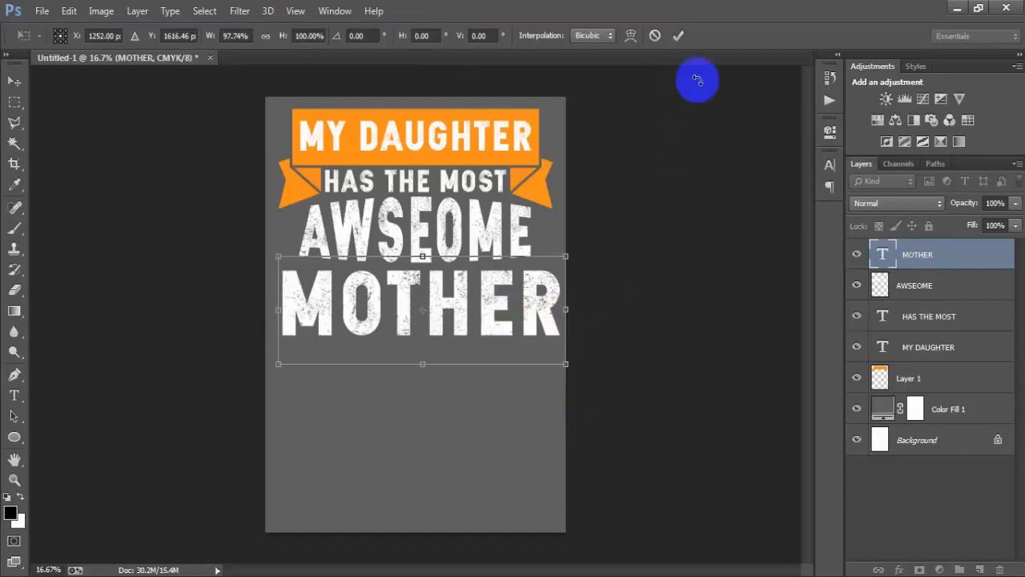
{"action": "key", "text": "Return"}
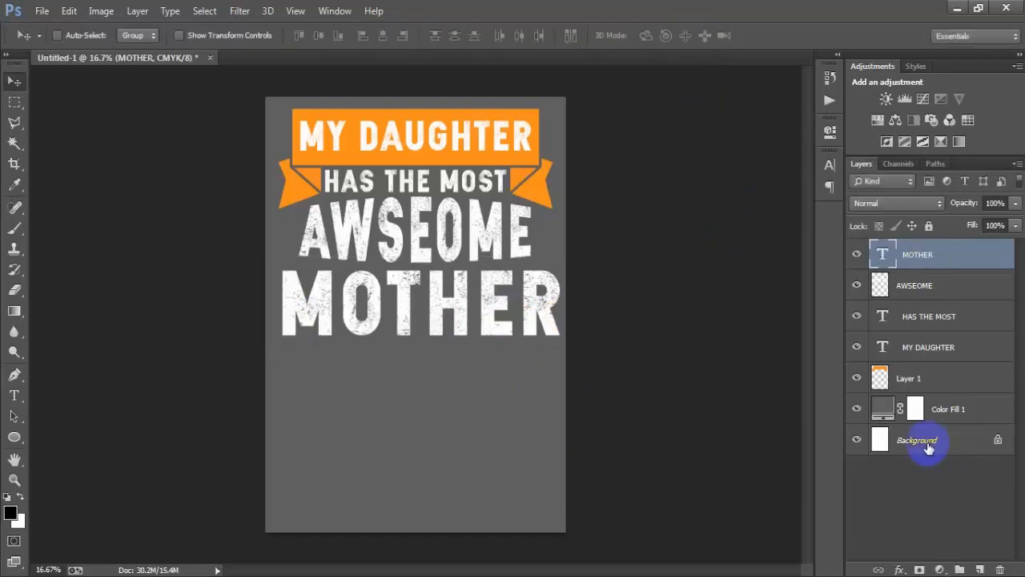
{"action": "left_click", "coordinate": [927, 442], "text": "ctrl"}
{"action": "left_click", "coordinate": [385, 37]}
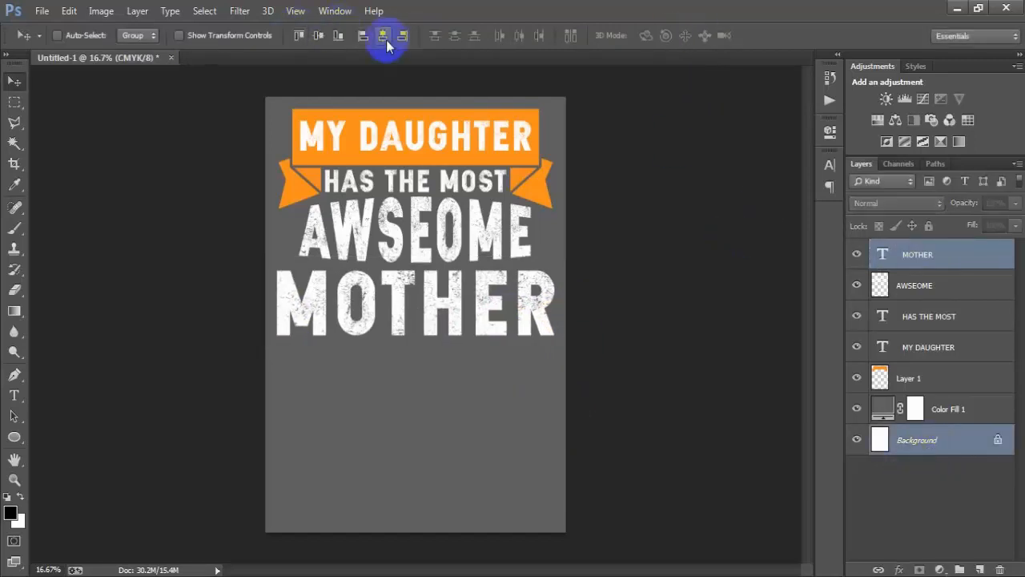
Scale the MOTHER text proportionally to about 96% and center it horizontally on the page
{"action": "left_click", "coordinate": [913, 254]}
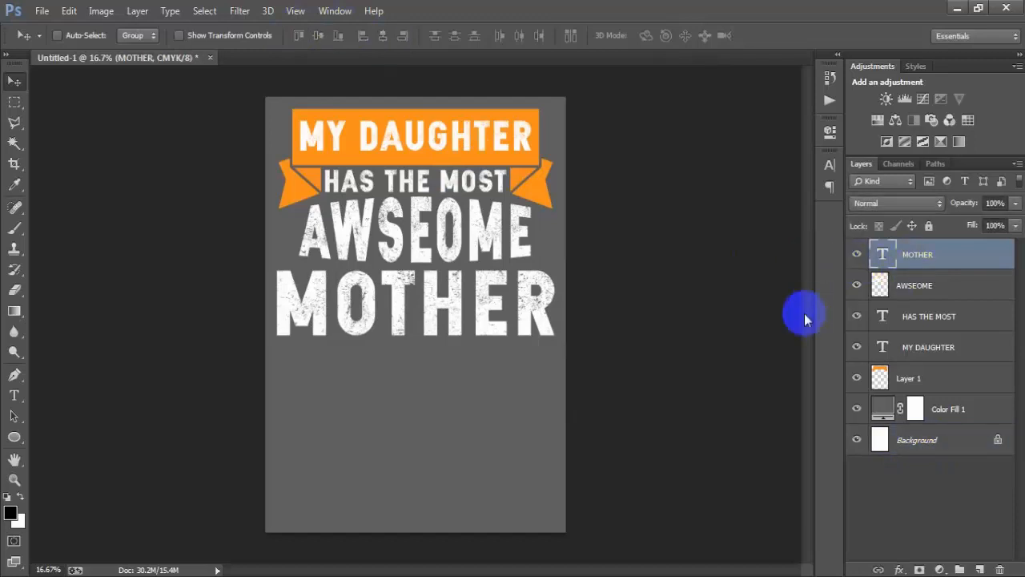
{"action": "key", "text": "ctrl+t"}
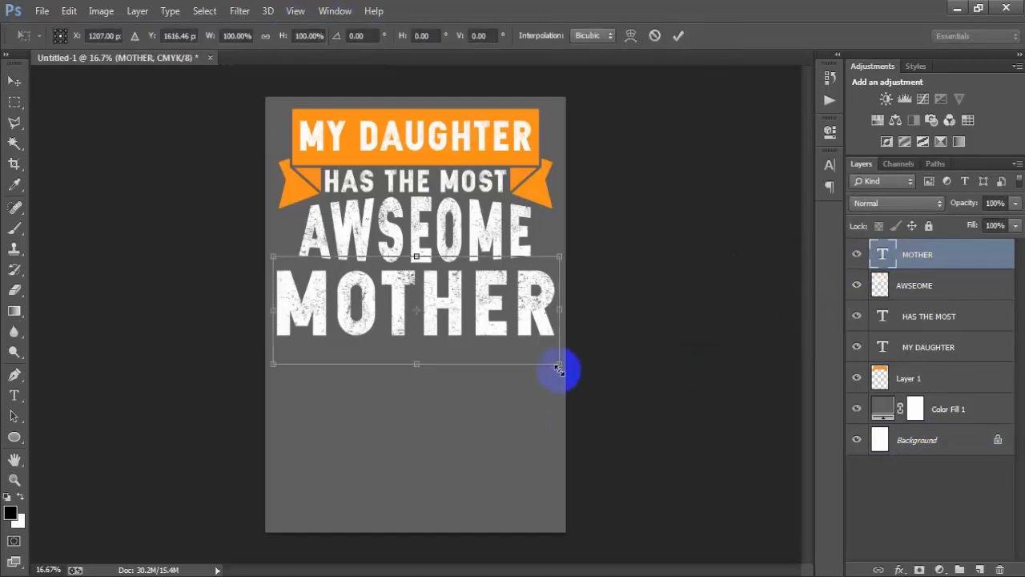
{"action": "left_click_drag", "start_coordinate": [559, 369], "coordinate": [550, 366]}
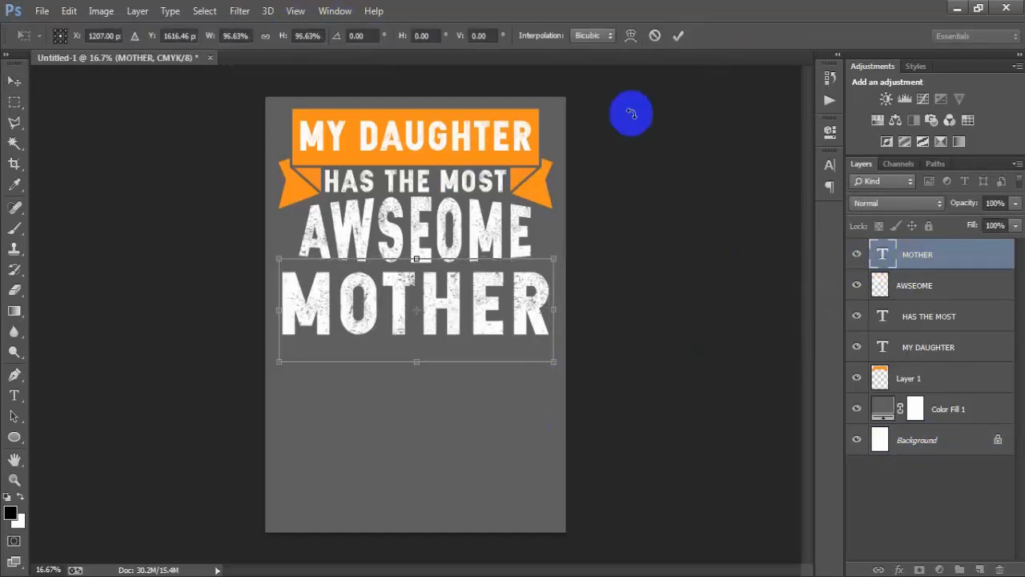
{"action": "left_click", "coordinate": [678, 35]}
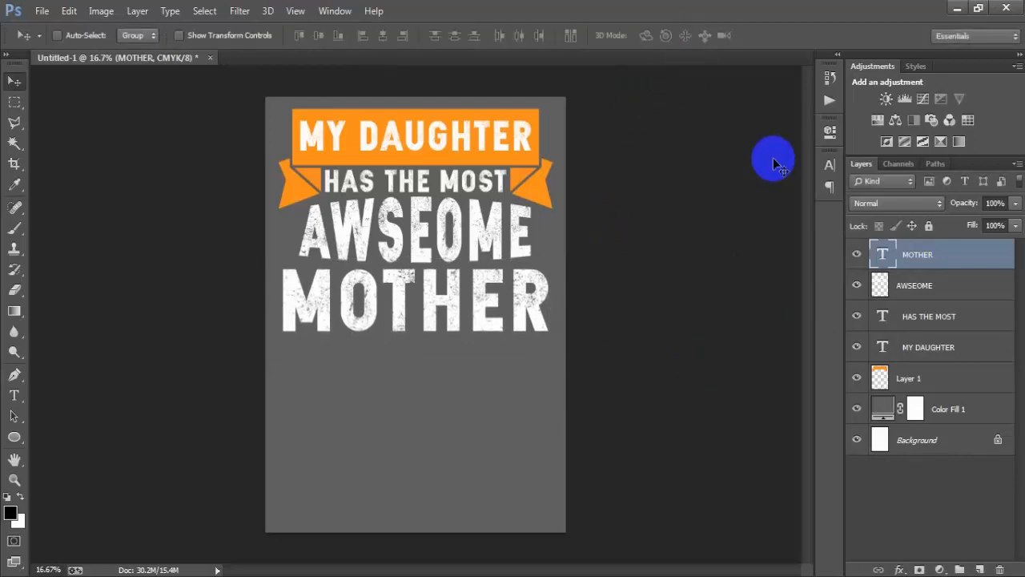
{"action": "left_click", "coordinate": [913, 435], "text": "ctrl"}
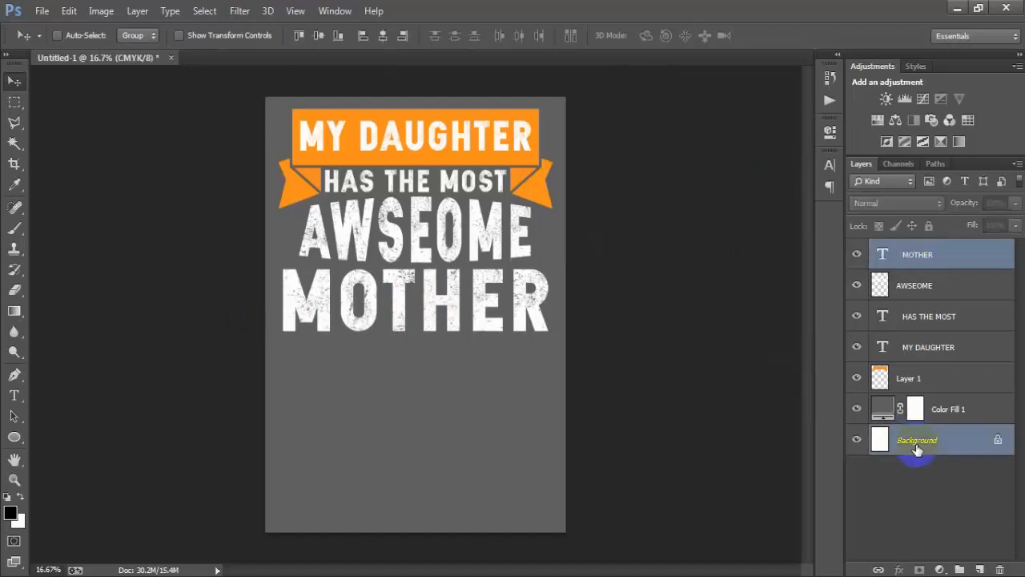
{"action": "left_click", "coordinate": [383, 36]}
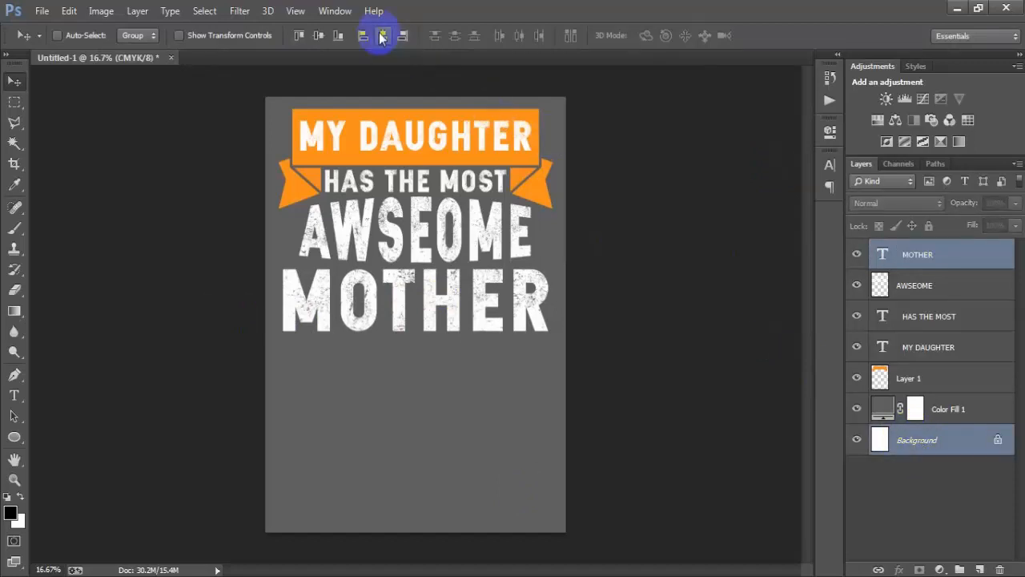
{"action": "left_click", "coordinate": [926, 254]}
Open the laurel wreath EPS file 000001 (3), rasterized at a resolution of 300 pixels/inch
{"action": "left_click", "coordinate": [42, 11]}
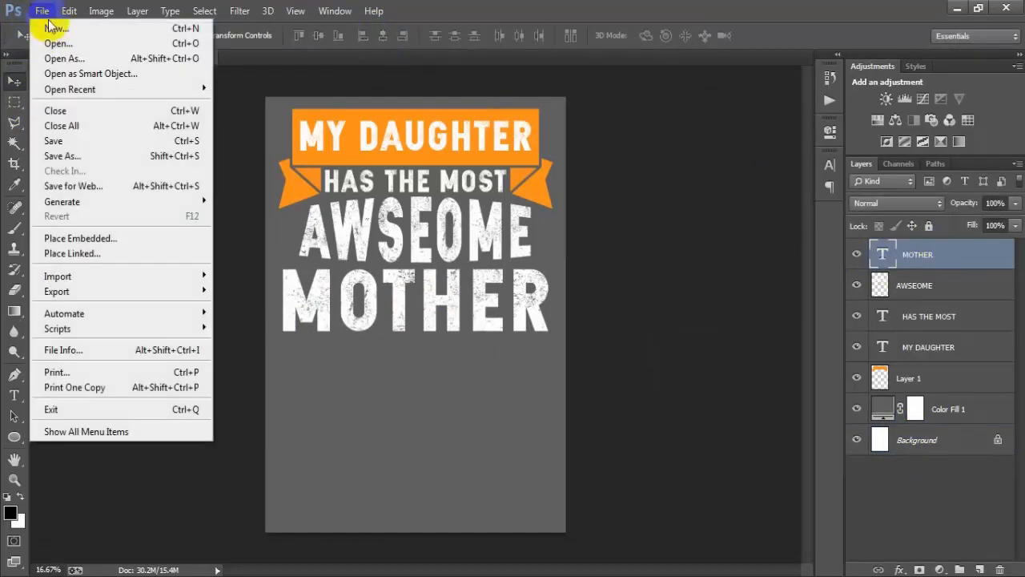
{"action": "left_click", "coordinate": [36, 41]}
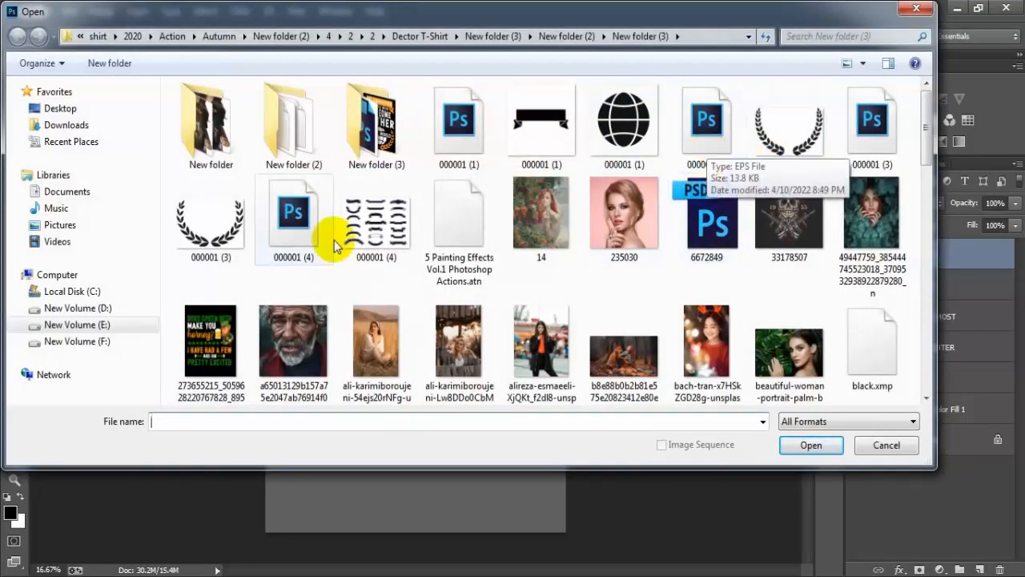
{"action": "left_click", "coordinate": [881, 138]}
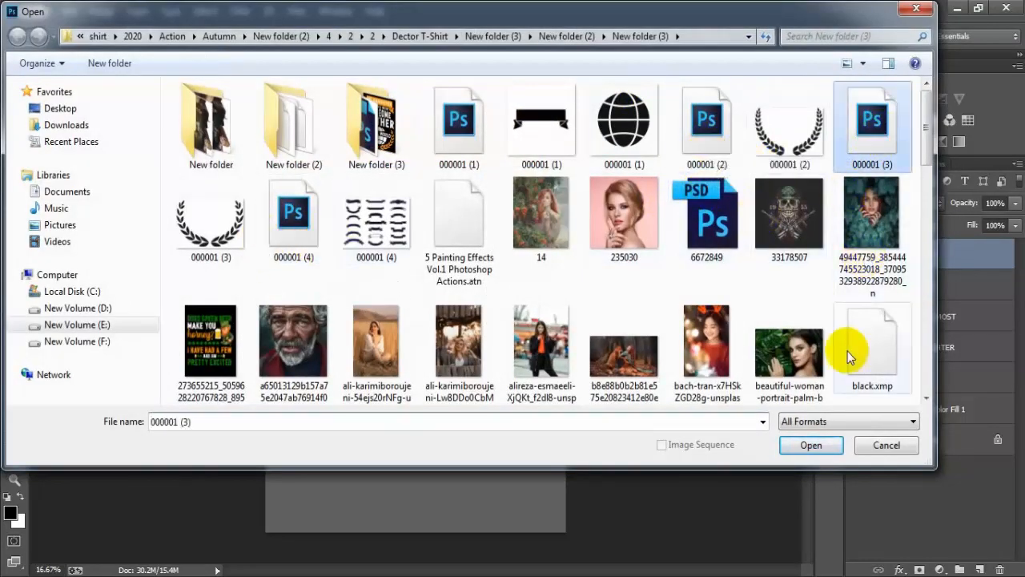
{"action": "left_click", "coordinate": [810, 445]}
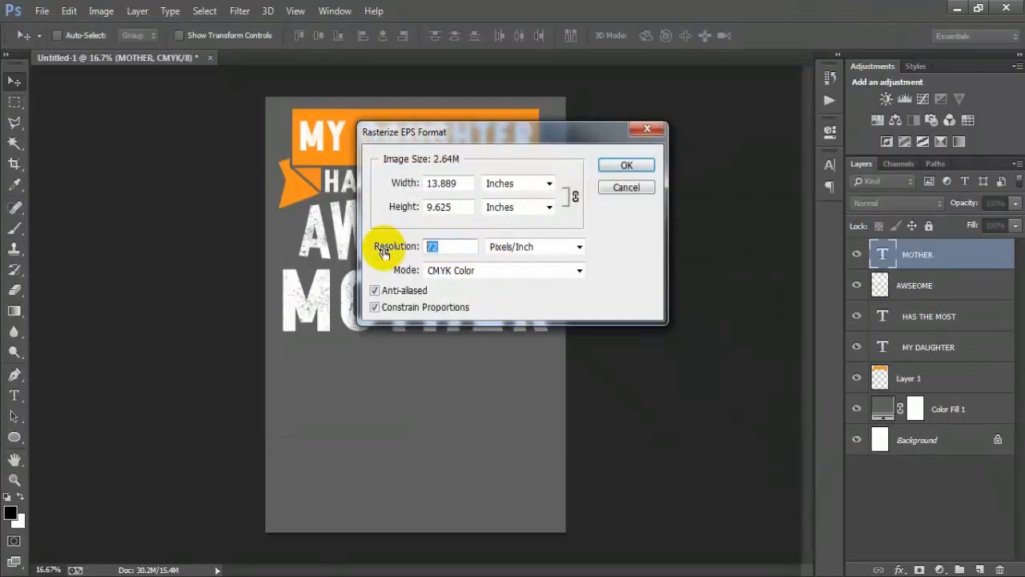
{"action": "type", "text": "300"}
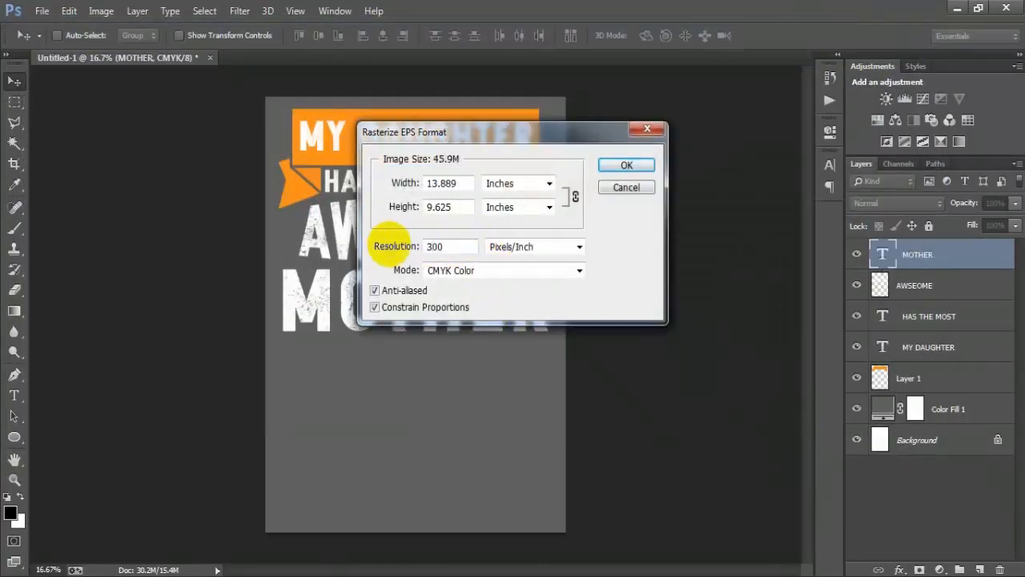
{"action": "key", "text": "Return"}
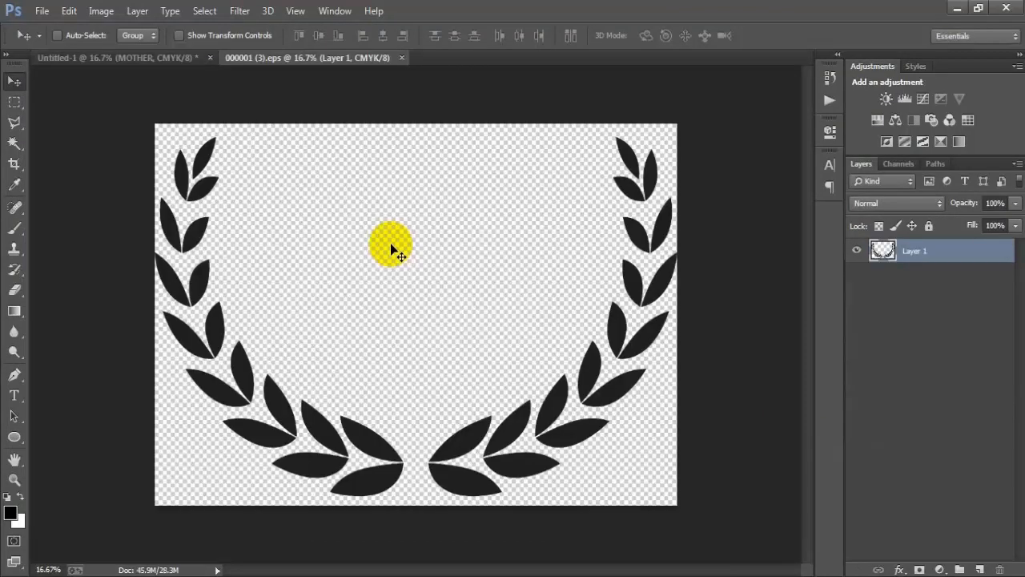
Copy the laurel wreath into the design, close its source file without saving, and move the wreath to the lower part of the page
{"action": "left_click_drag", "start_coordinate": [277, 386], "coordinate": [346, 380]}
{"action": "left_click", "coordinate": [395, 58]}
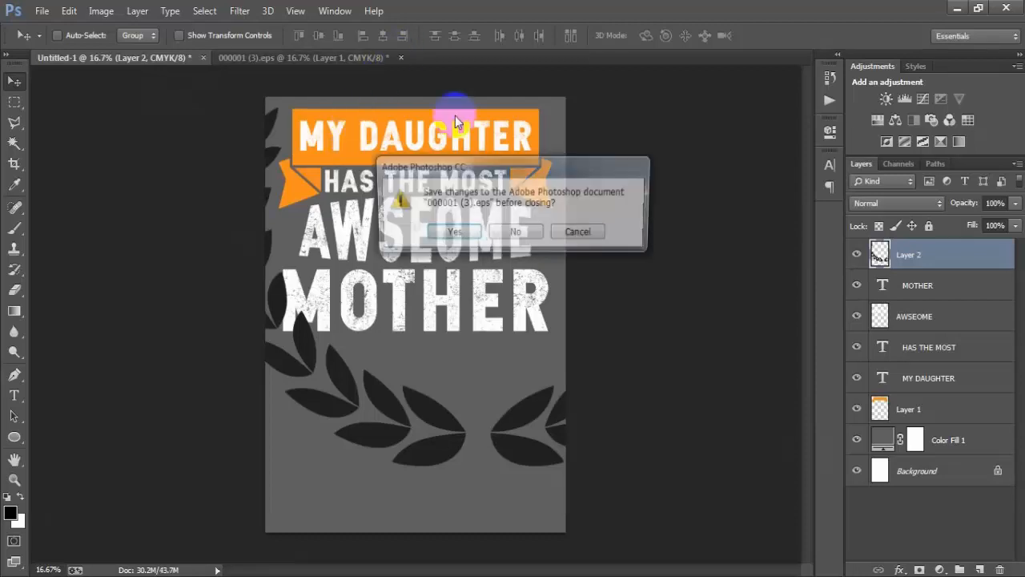
{"action": "left_click", "coordinate": [534, 231]}
{"action": "left_click_drag", "start_coordinate": [493, 394], "coordinate": [406, 487]}
Scale the wreath to about 56% width and 51% height, fit it below MOTHER, and center it horizontally on the page
{"action": "key", "text": "ctrl+t"}
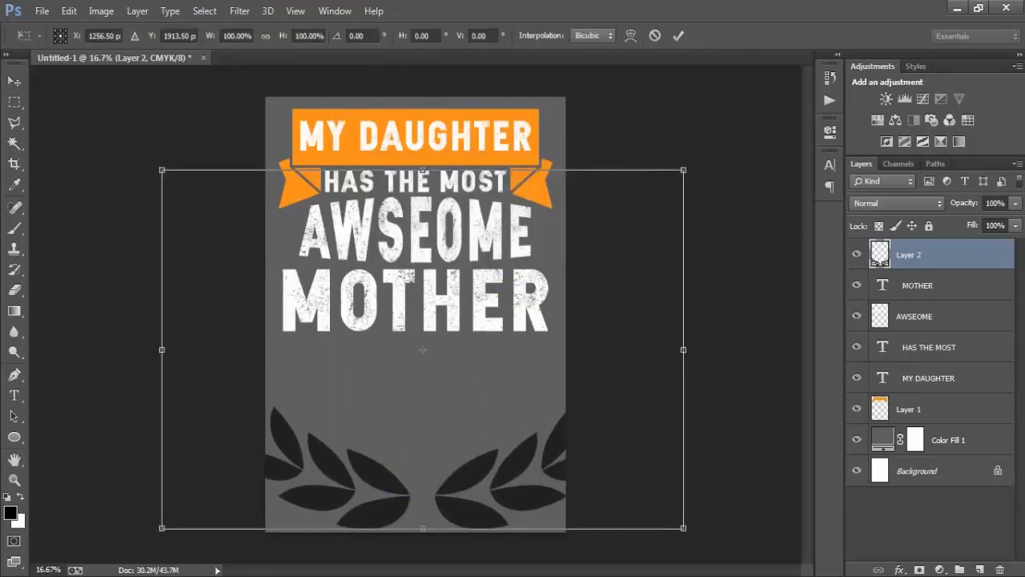
{"action": "left_click_drag", "start_coordinate": [682, 533], "coordinate": [559, 474]}
{"action": "left_click_drag", "start_coordinate": [538, 393], "coordinate": [528, 477]}
{"action": "left_click_drag", "start_coordinate": [565, 532], "coordinate": [557, 524]}
{"action": "left_click_drag", "start_coordinate": [533, 469], "coordinate": [540, 476]}
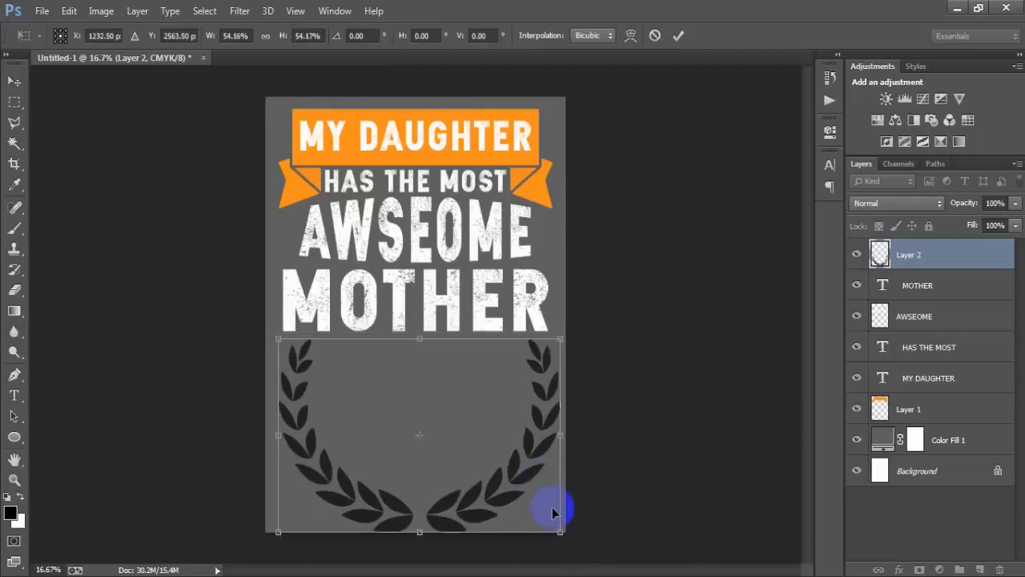
{"action": "mouse_move", "coordinate": [560, 529]}
{"action": "left_mouse_down"}
{"action": "mouse_move", "coordinate": [570, 531]}
{"action": "mouse_move", "coordinate": [553, 525]}
{"action": "left_mouse_up"}
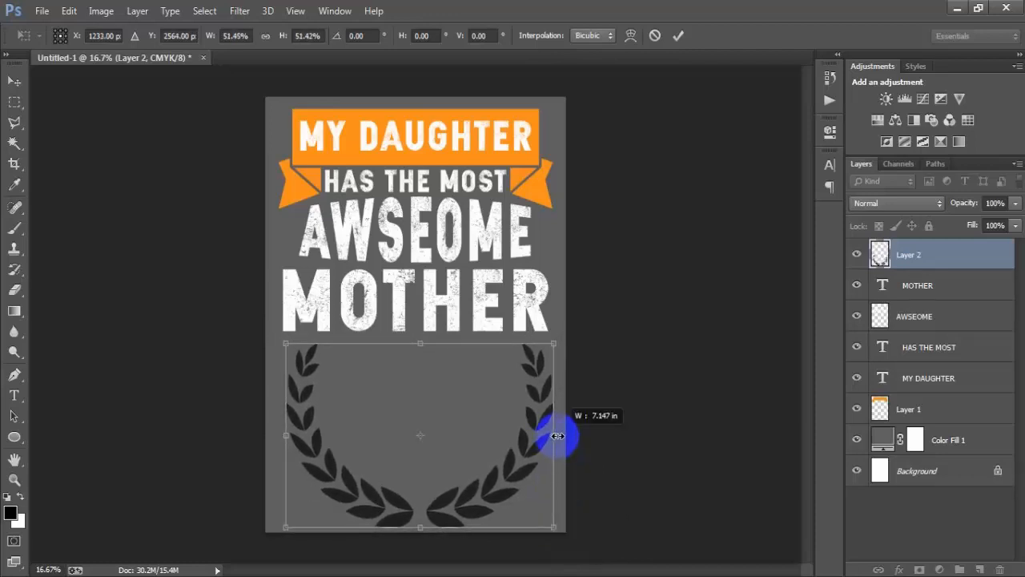
{"action": "left_click_drag", "start_coordinate": [557, 436], "coordinate": [563, 436]}
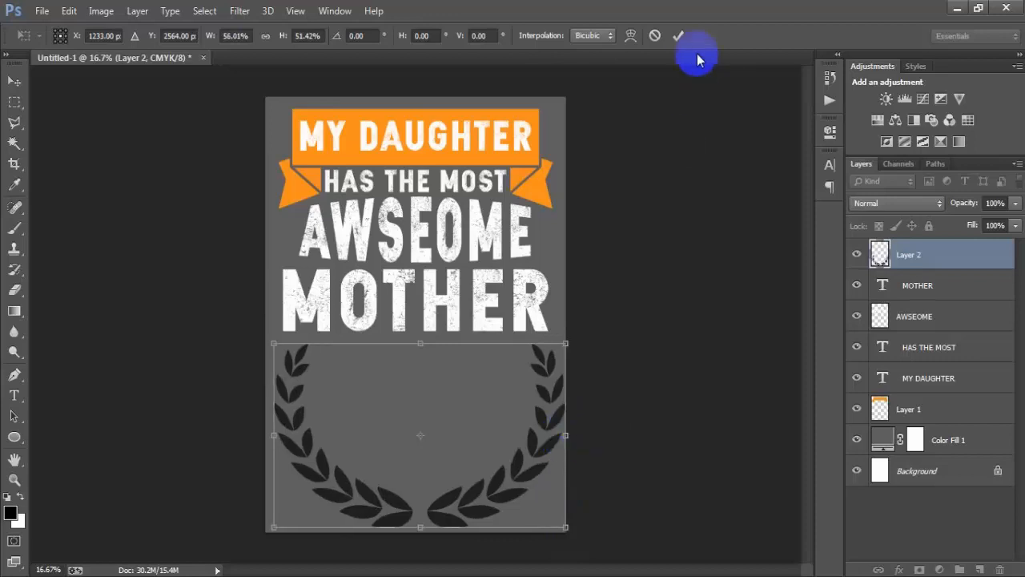
{"action": "left_click", "coordinate": [678, 35]}
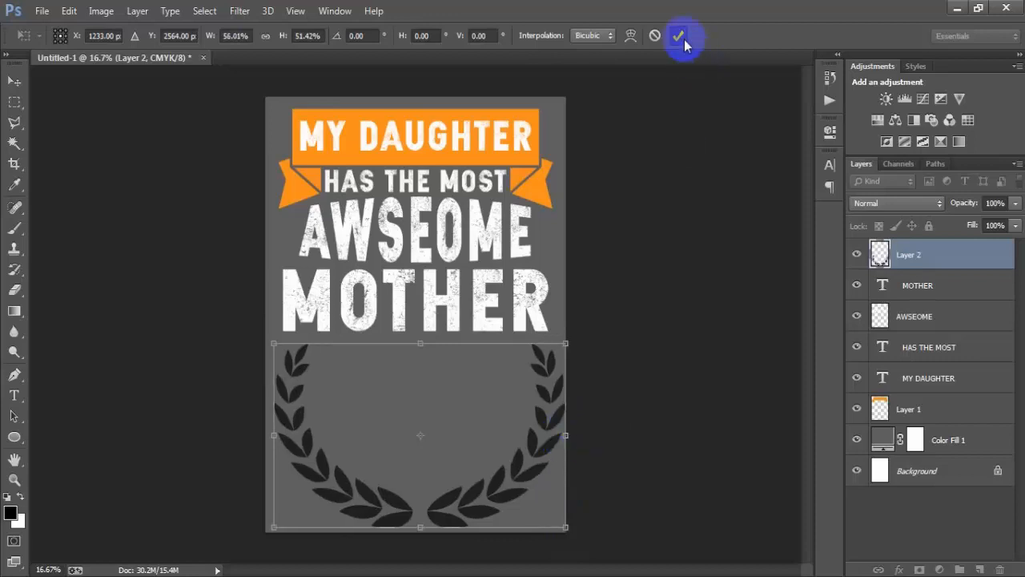
{"action": "left_click", "coordinate": [930, 473], "text": "ctrl"}
{"action": "left_click", "coordinate": [384, 37]}
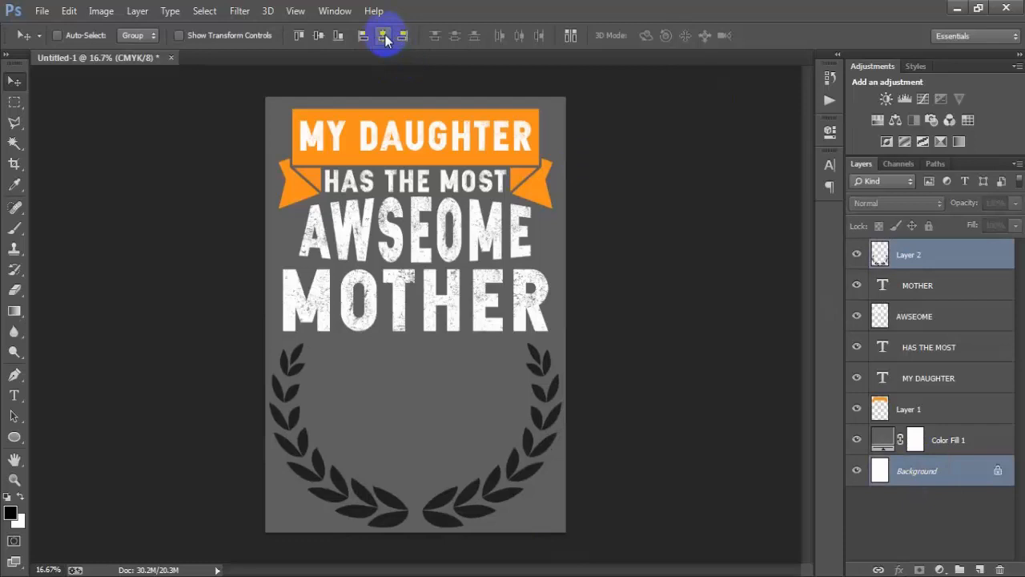
Fill the laurel wreath with the orange sampled from the ribbon banner, using its own outline as the selection, and deselect
{"action": "left_click", "coordinate": [951, 263]}
{"action": "left_click", "coordinate": [879, 254], "text": "ctrl"}
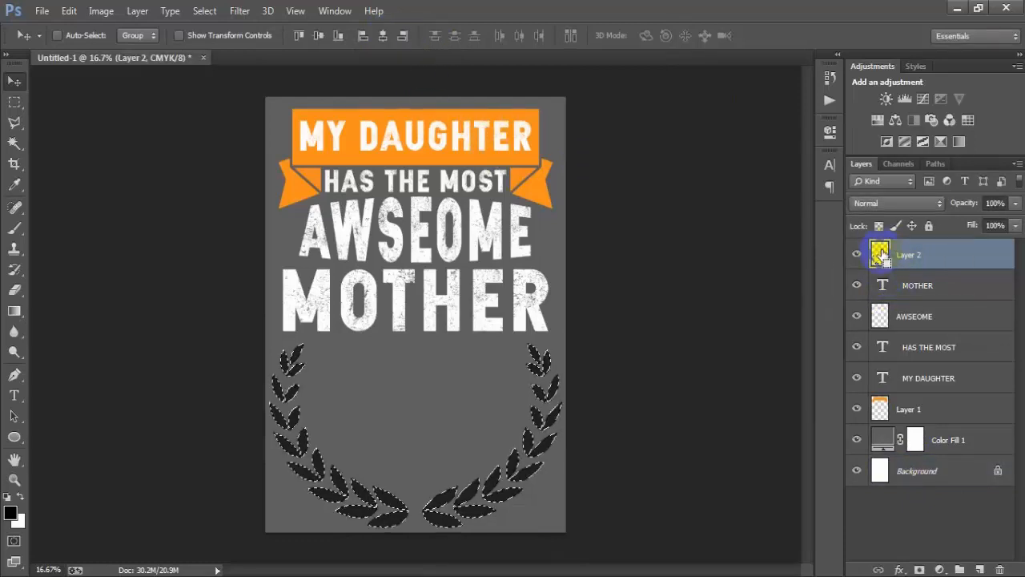
{"action": "left_click", "coordinate": [10, 511]}
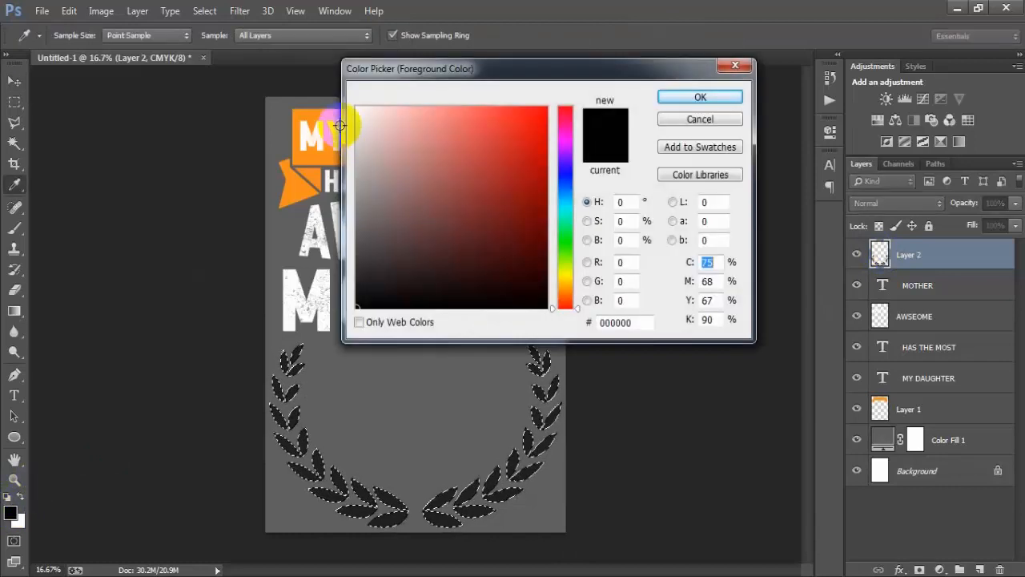
{"action": "left_click", "coordinate": [315, 160]}
{"action": "left_click_drag", "start_coordinate": [498, 131], "coordinate": [566, 96]}
{"action": "left_click", "coordinate": [701, 100]}
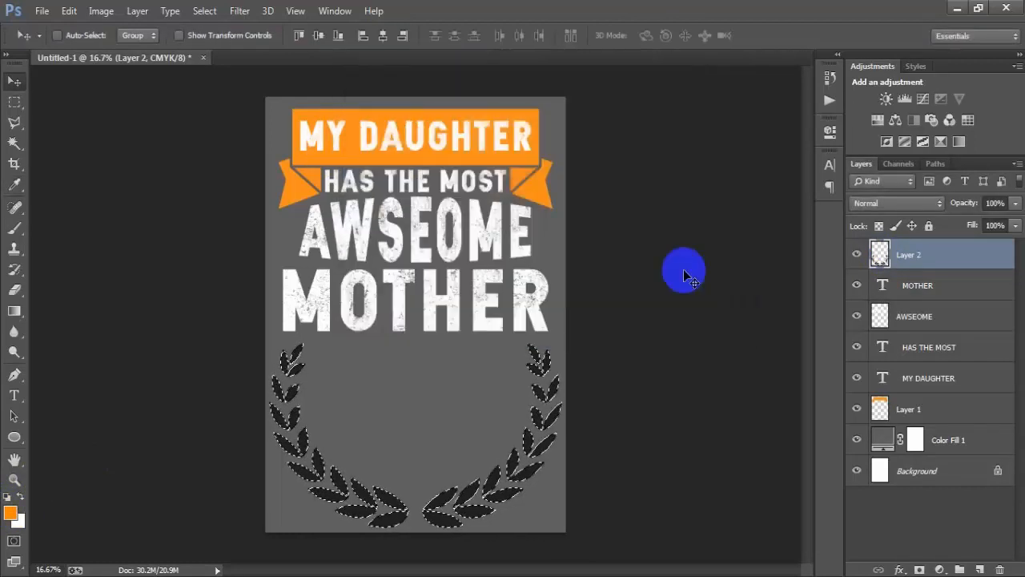
{"action": "key", "text": "alt+BackSpace"}
{"action": "key", "text": "ctrl+d"}
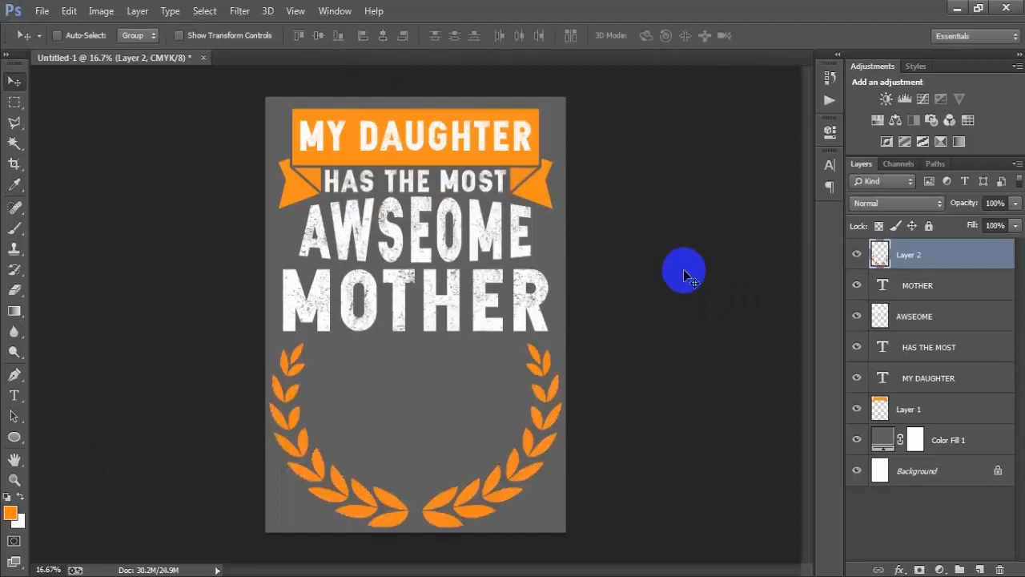
Open the globe image 000001 (1).png, copy it into the design between the laurel branches, and close the source file
{"action": "left_click", "coordinate": [42, 10]}
{"action": "left_click", "coordinate": [49, 44]}
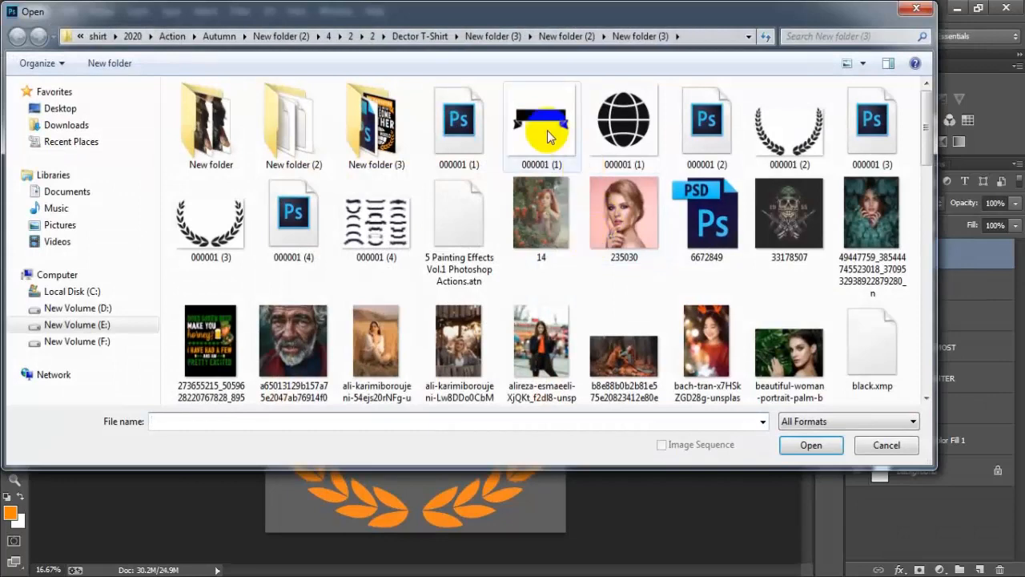
{"action": "left_click", "coordinate": [645, 142]}
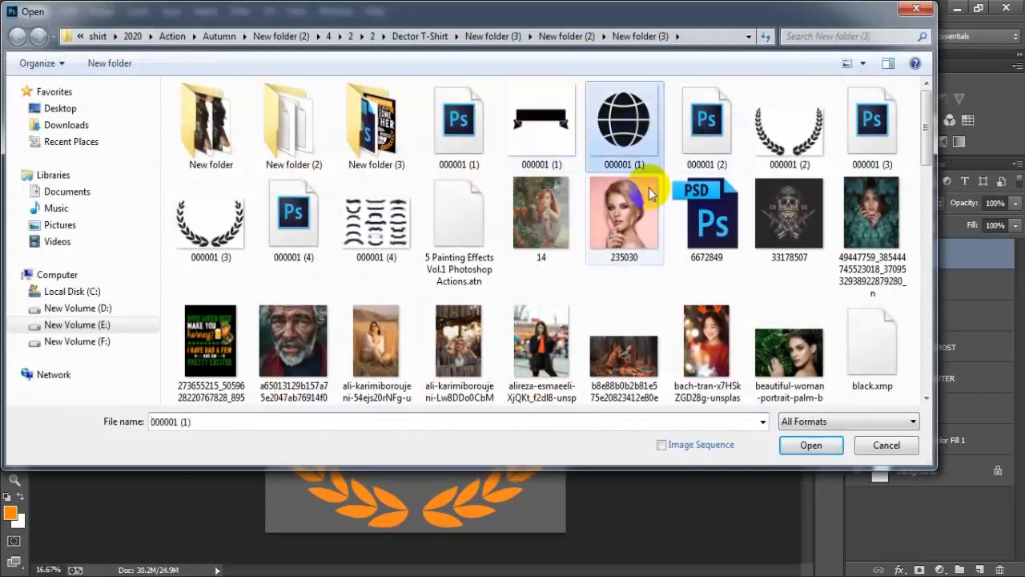
{"action": "left_click", "coordinate": [810, 446]}
{"action": "left_click_drag", "start_coordinate": [423, 305], "coordinate": [382, 361]}
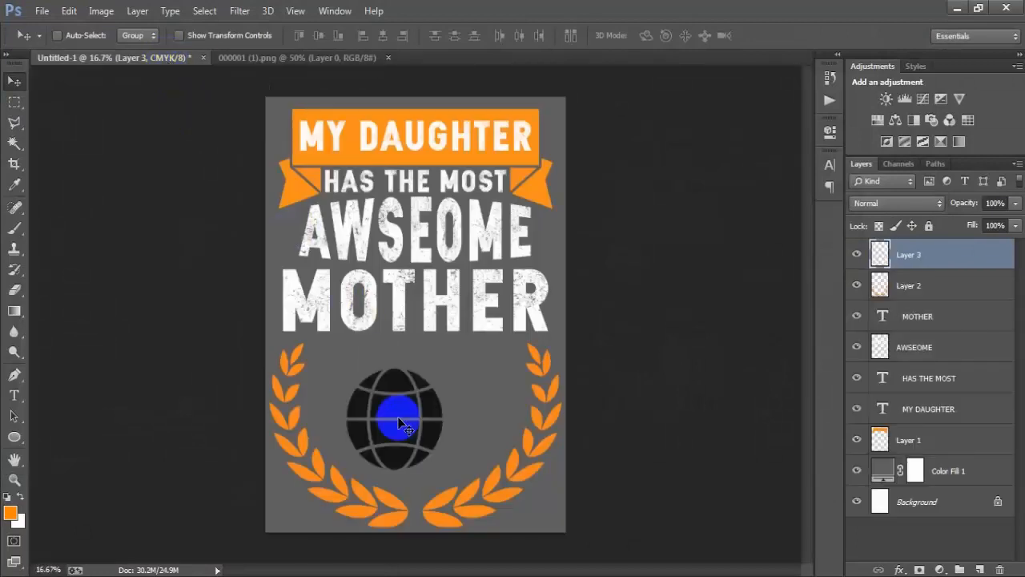
{"action": "left_click", "coordinate": [387, 58]}
{"action": "left_click_drag", "start_coordinate": [393, 398], "coordinate": [425, 416]}
Enlarge the globe proportionally so it fills the space between the laurel branches below MOTHER
{"action": "key", "text": "ctrl+t"}
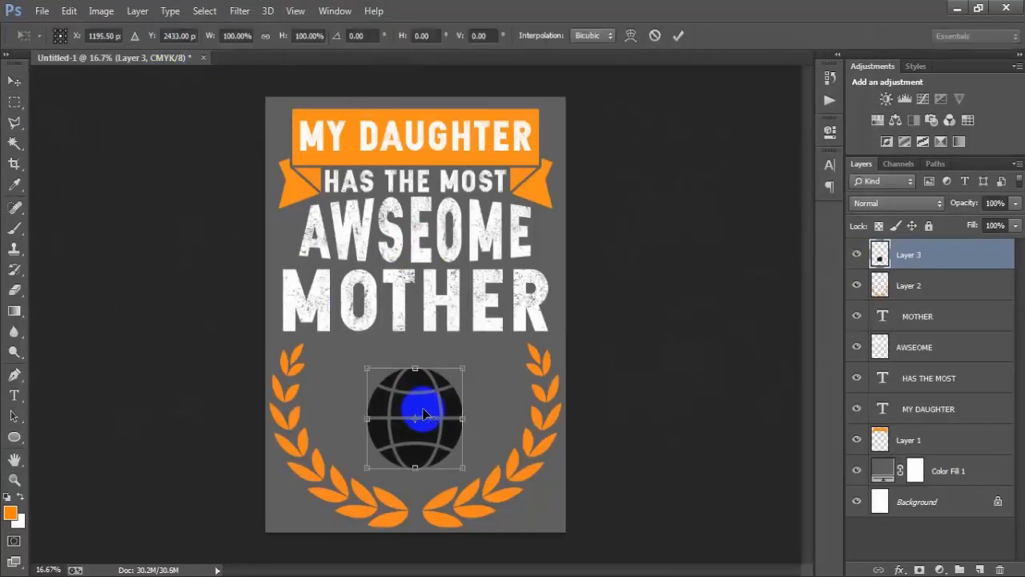
{"action": "left_click_drag", "start_coordinate": [463, 467], "coordinate": [491, 494]}
{"action": "left_click", "coordinate": [679, 35]}
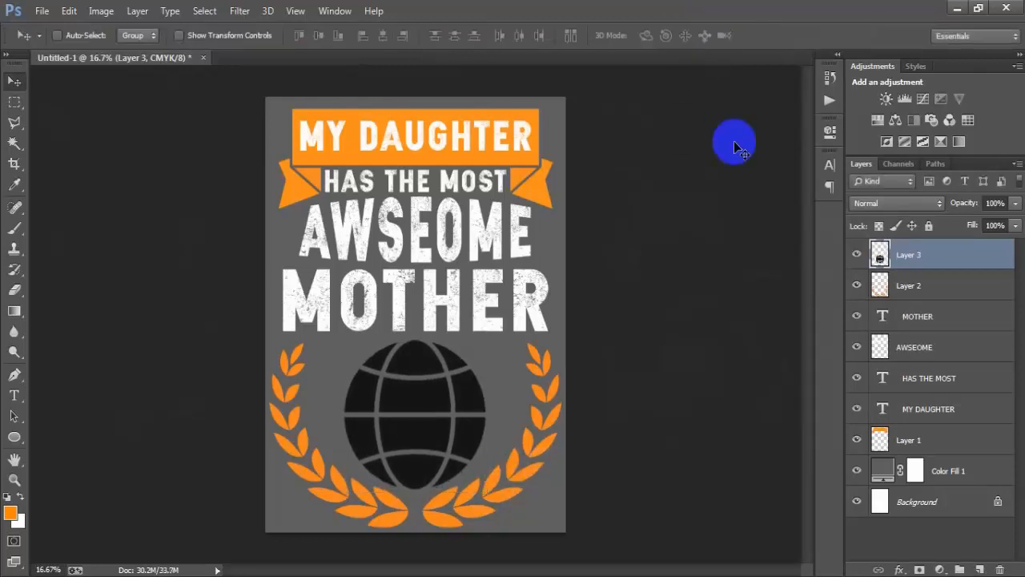
Fill the black globe with white, using its own outline as the selection, and deselect
{"action": "left_click", "coordinate": [880, 256], "text": "ctrl"}
{"action": "left_click", "coordinate": [21, 497]}
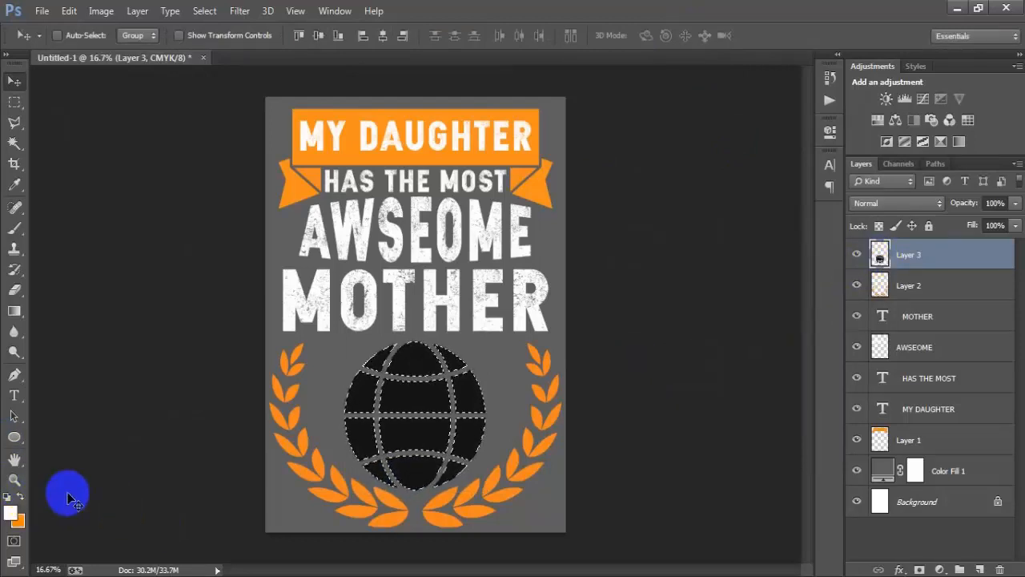
{"action": "key", "text": "alt+BackSpace"}
{"action": "key", "text": "ctrl+d"}
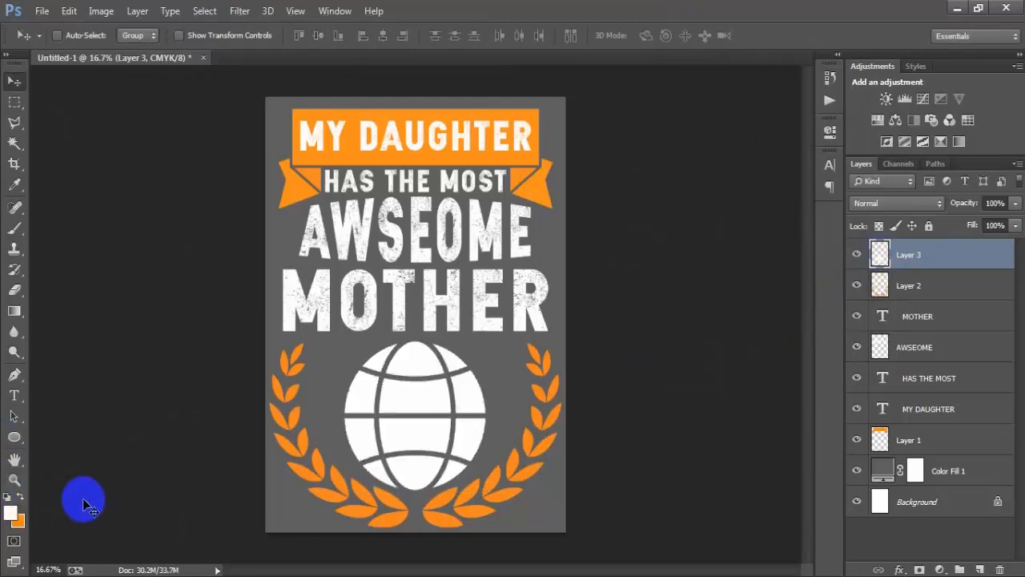
Center the globe horizontally on the page and keep only its layer selected
{"action": "left_click", "coordinate": [933, 503], "text": "ctrl"}
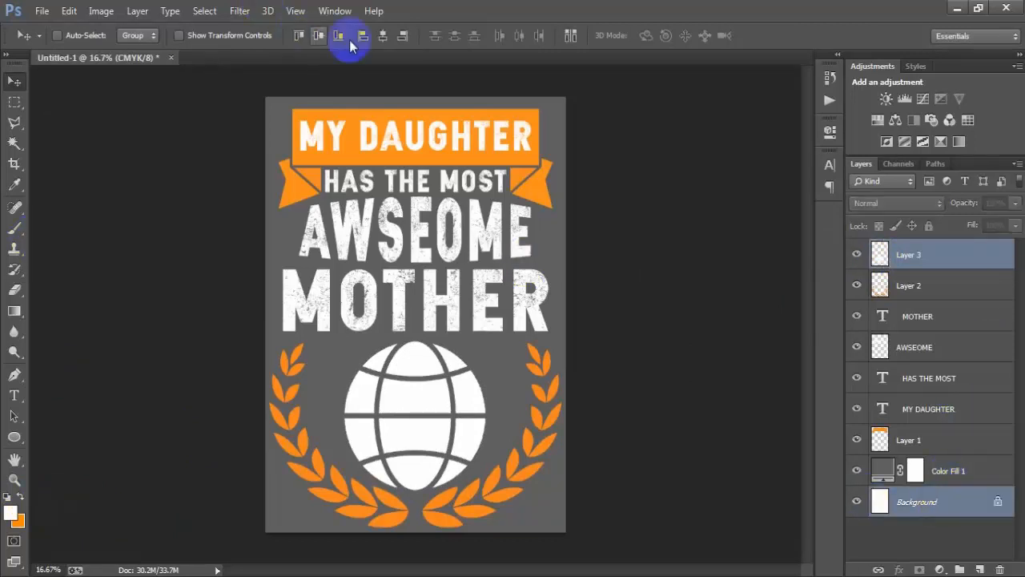
{"action": "left_click", "coordinate": [383, 37]}
{"action": "left_click", "coordinate": [913, 260]}
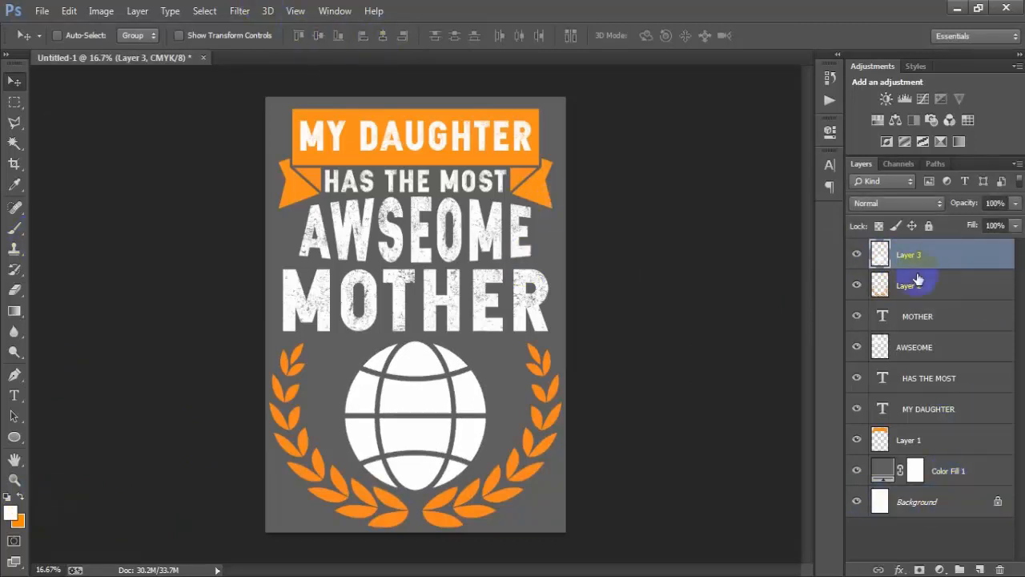
{"action": "left_click", "coordinate": [856, 255]}
{"action": "left_click", "coordinate": [859, 256]}
Cut away the globe's band between its upper curved latitude line and its equator, using a polygonal selection, and deselect
{"action": "left_click", "coordinate": [16, 128]}
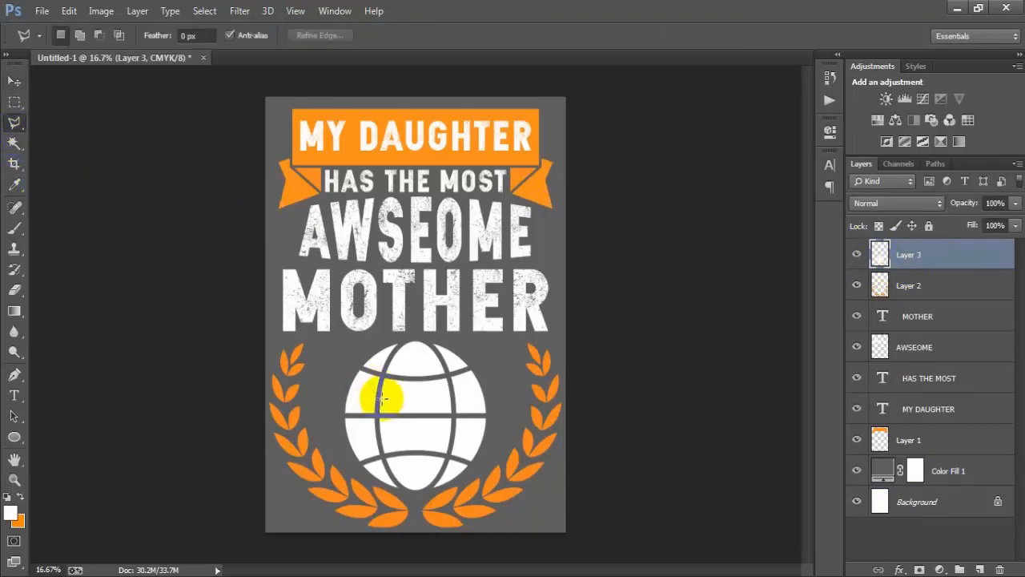
{"action": "left_click", "coordinate": [354, 365]}
{"action": "left_click", "coordinate": [390, 373]}
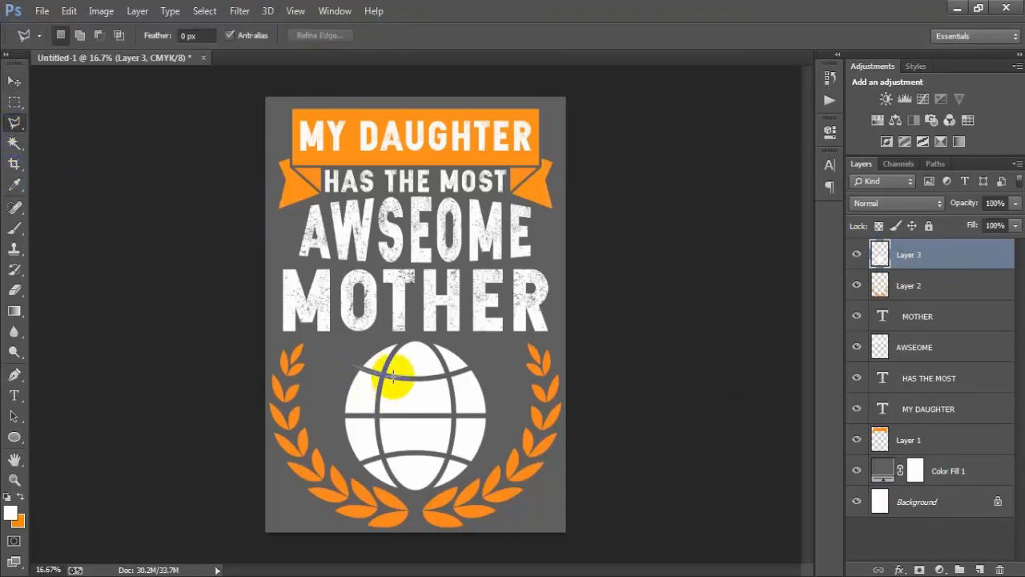
{"action": "left_click", "coordinate": [416, 377]}
{"action": "left_click", "coordinate": [445, 376]}
{"action": "left_click", "coordinate": [460, 369]}
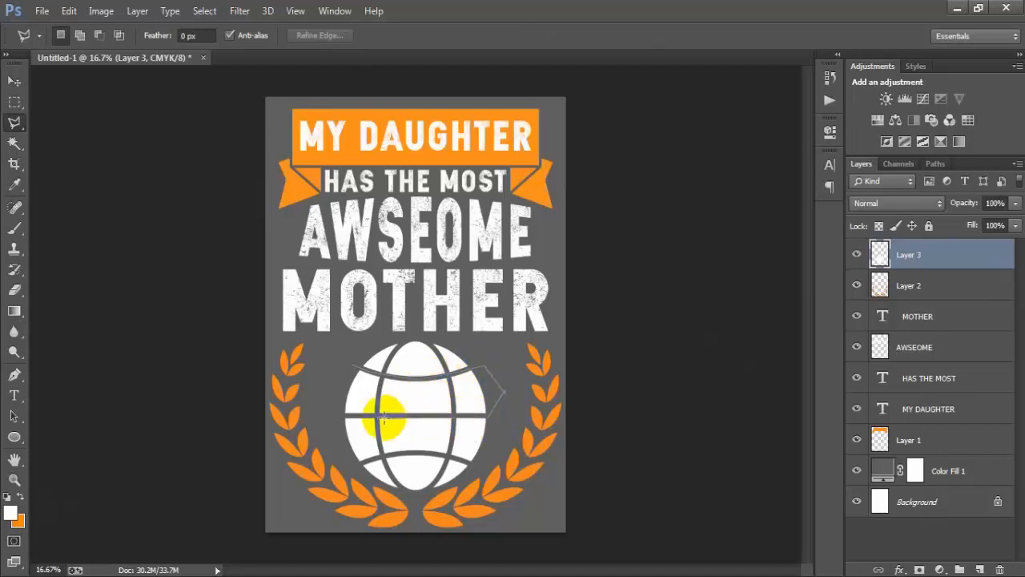
{"action": "left_click", "coordinate": [347, 414]}
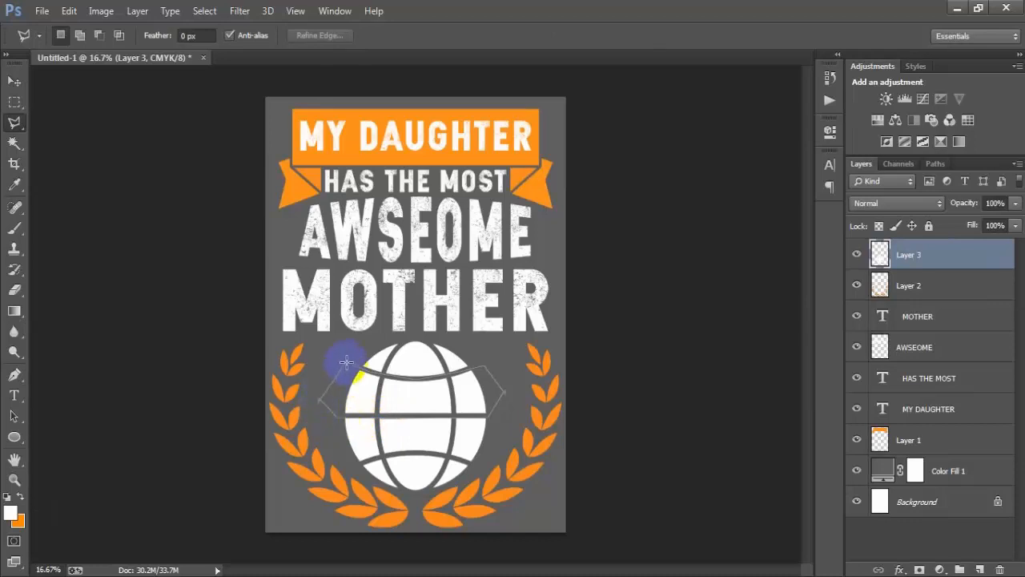
{"action": "left_click", "coordinate": [348, 362]}
{"action": "left_click", "coordinate": [15, 81]}
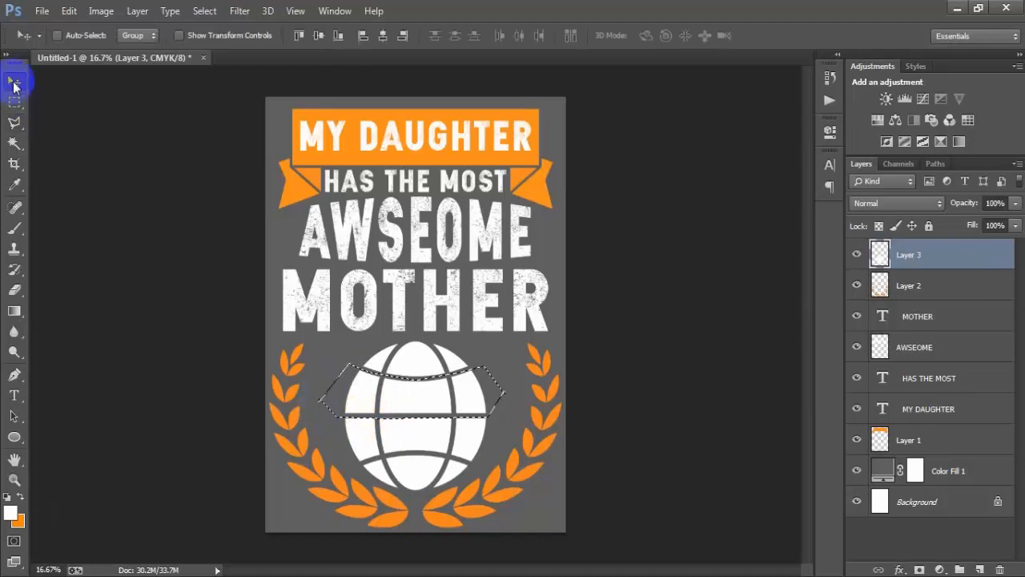
{"action": "key", "text": "Delete"}
{"action": "key", "text": "ctrl+d"}
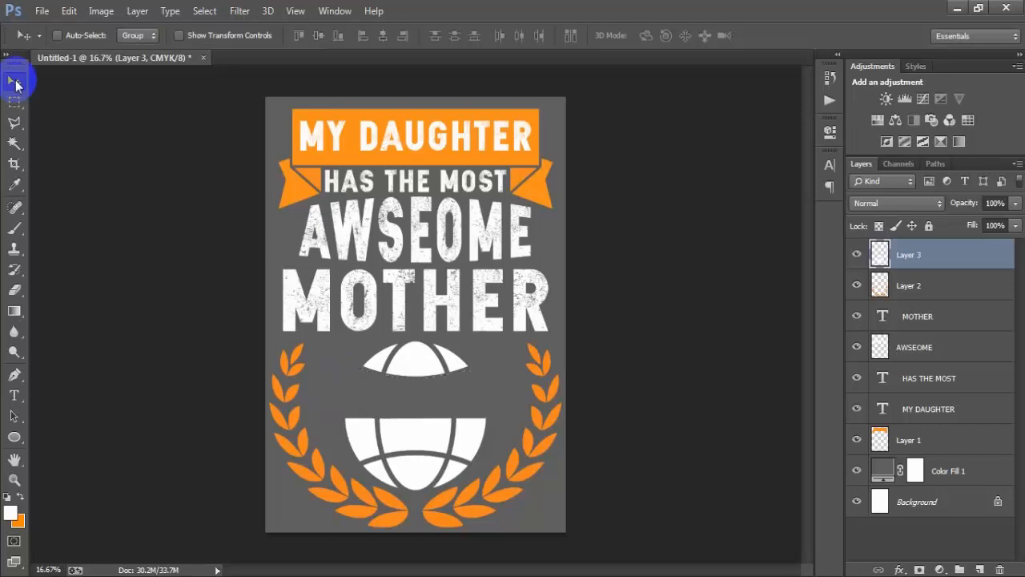
Add the white text IN THE WORLD on a new layer and place it in the globe's gap
{"action": "left_click", "coordinate": [979, 569]}
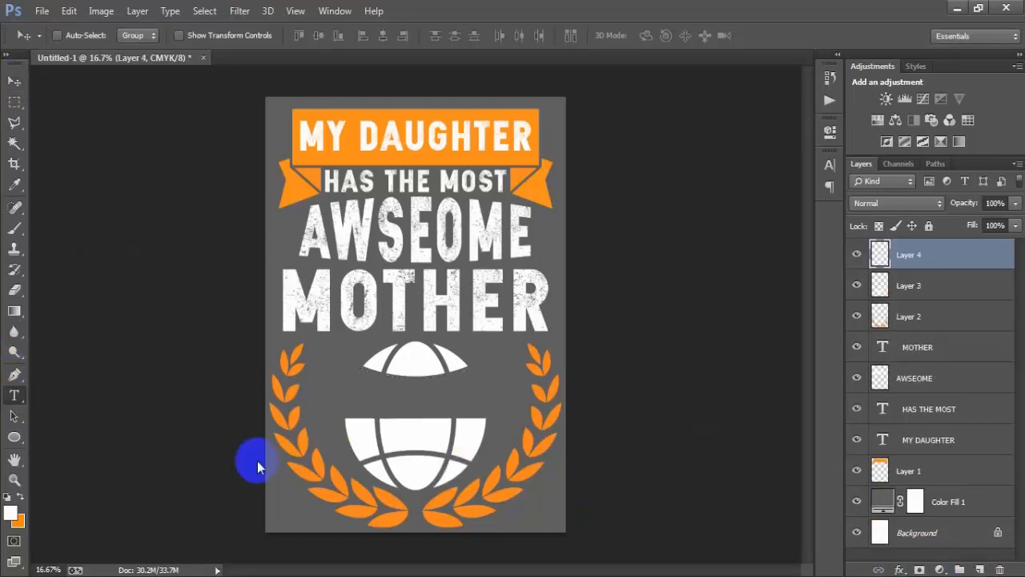
{"action": "left_click", "coordinate": [352, 428]}
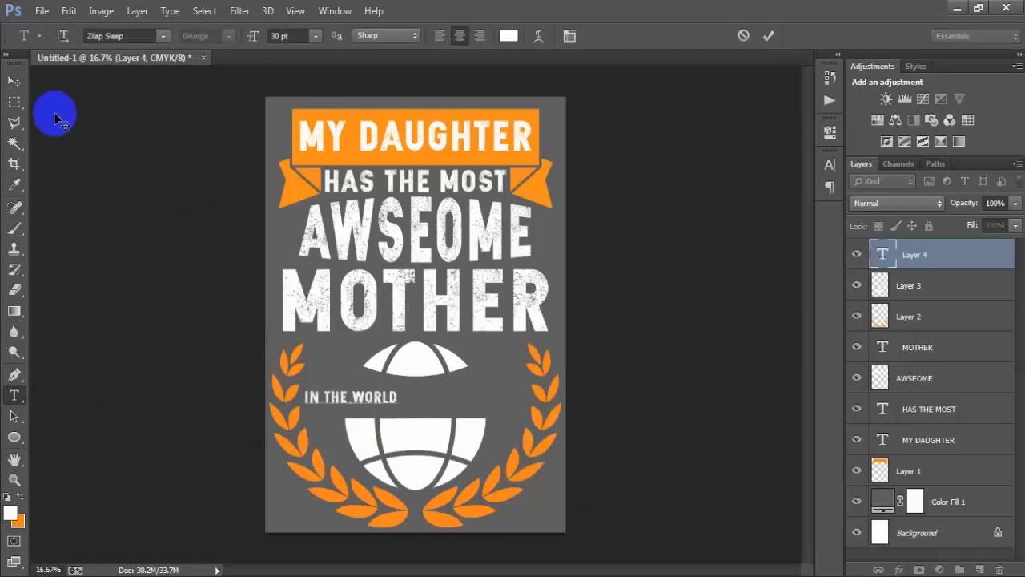
{"action": "left_click", "coordinate": [14, 81]}
{"action": "left_click", "coordinate": [419, 447]}
{"action": "left_click_drag", "start_coordinate": [383, 402], "coordinate": [440, 404]}
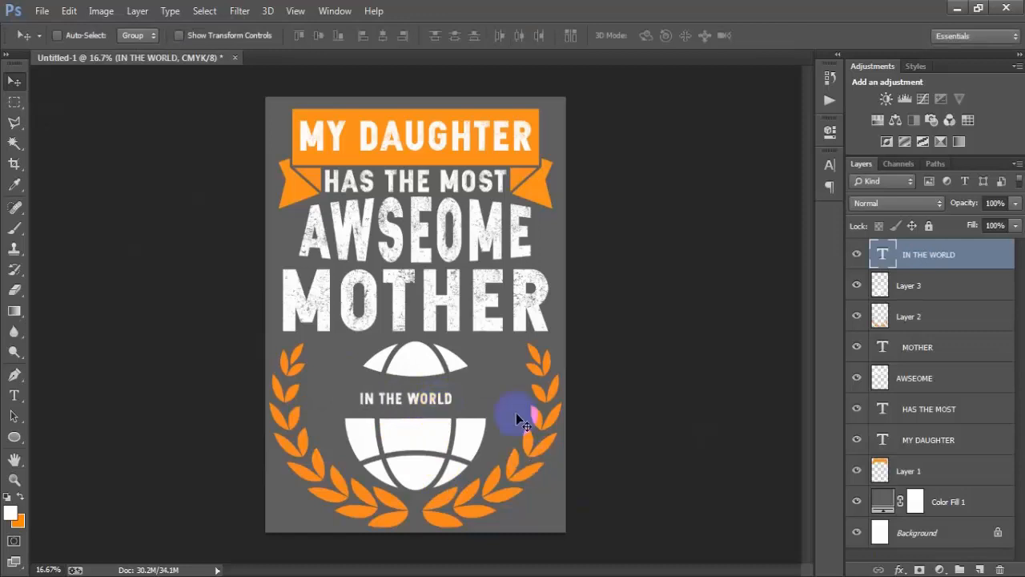
Enlarge IN THE WORLD proportionally so it spans between the laurel branches, and center it horizontally on the page
{"action": "key", "text": "ctrl+t"}
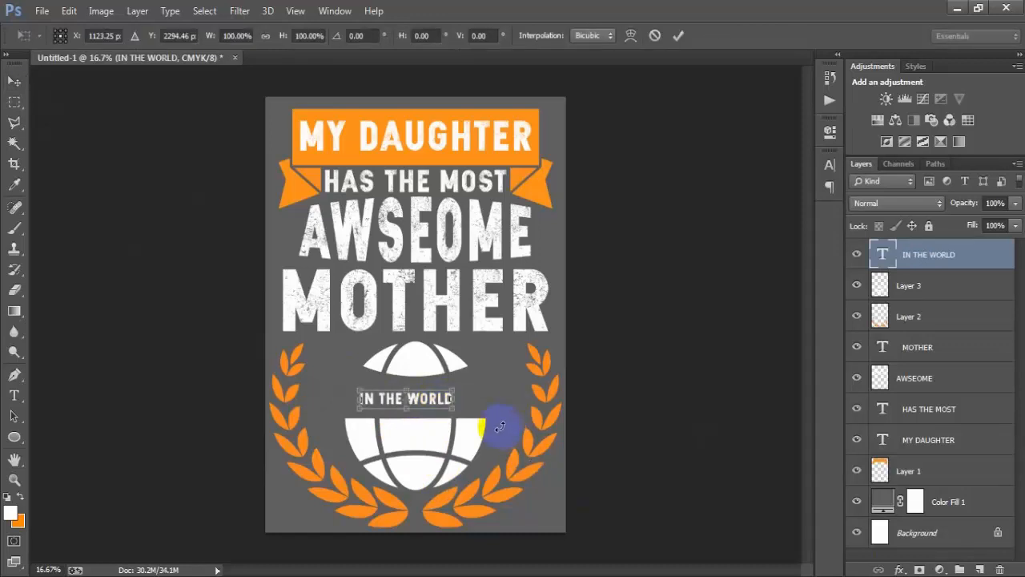
{"action": "left_click_drag", "start_coordinate": [456, 410], "coordinate": [528, 417]}
{"action": "left_click", "coordinate": [677, 36]}
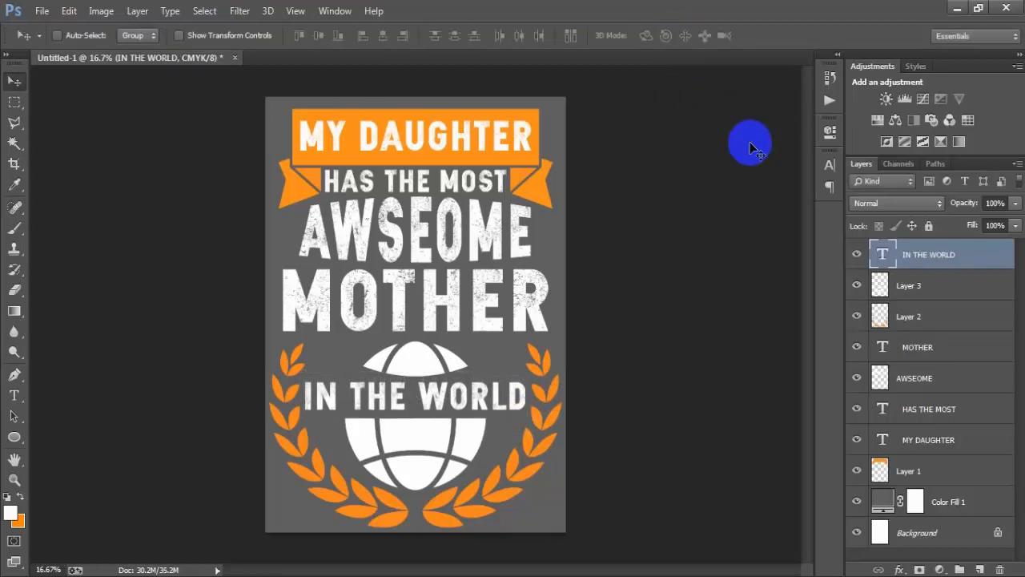
{"action": "left_click", "coordinate": [921, 533], "text": "ctrl"}
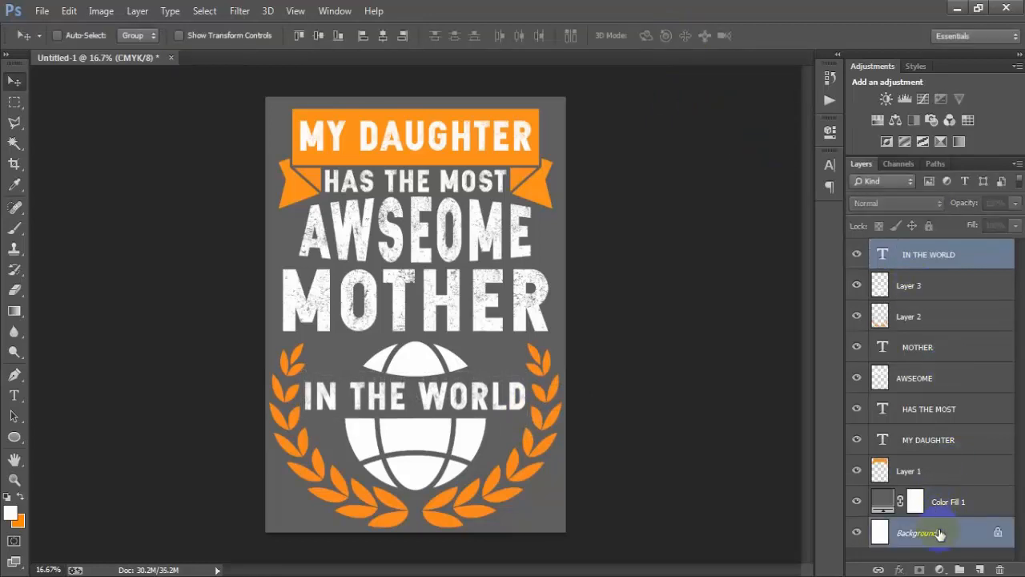
{"action": "left_click", "coordinate": [383, 37]}
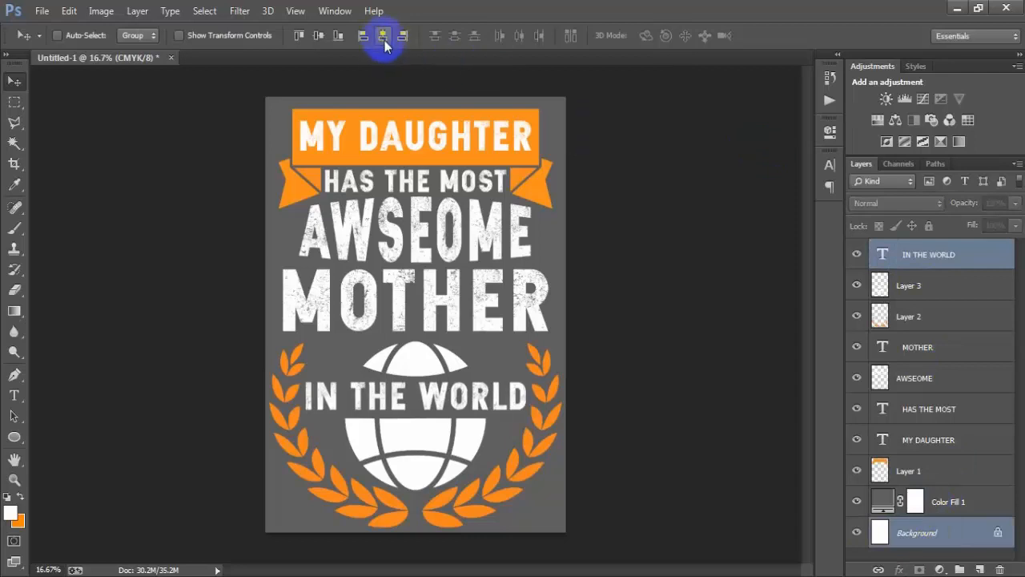
{"action": "left_click", "coordinate": [963, 255]}
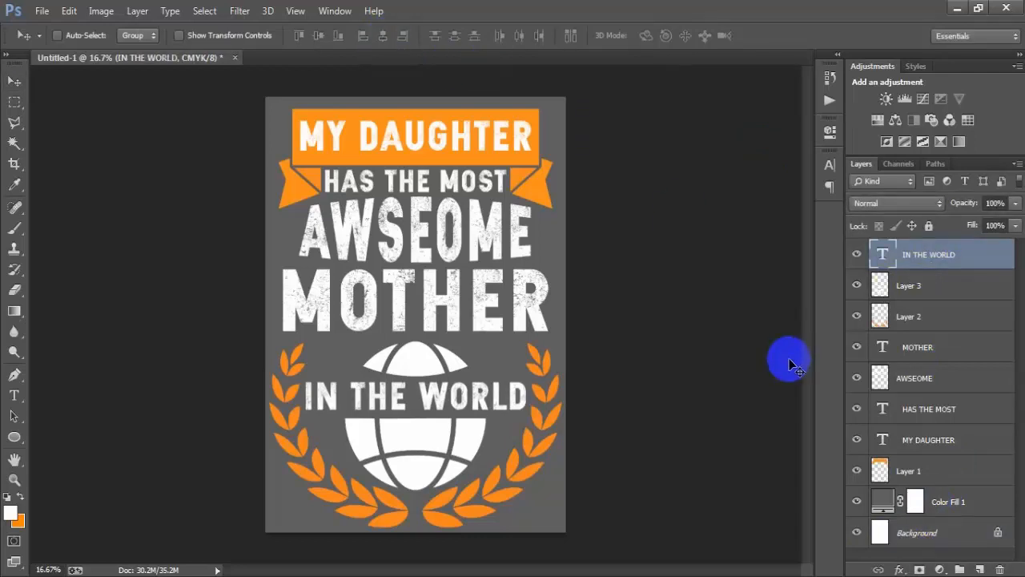
Scale IN THE WORLD to 117.21% height and 98.33% width, and center it horizontally on the page again
{"action": "key", "text": "ctrl+t"}
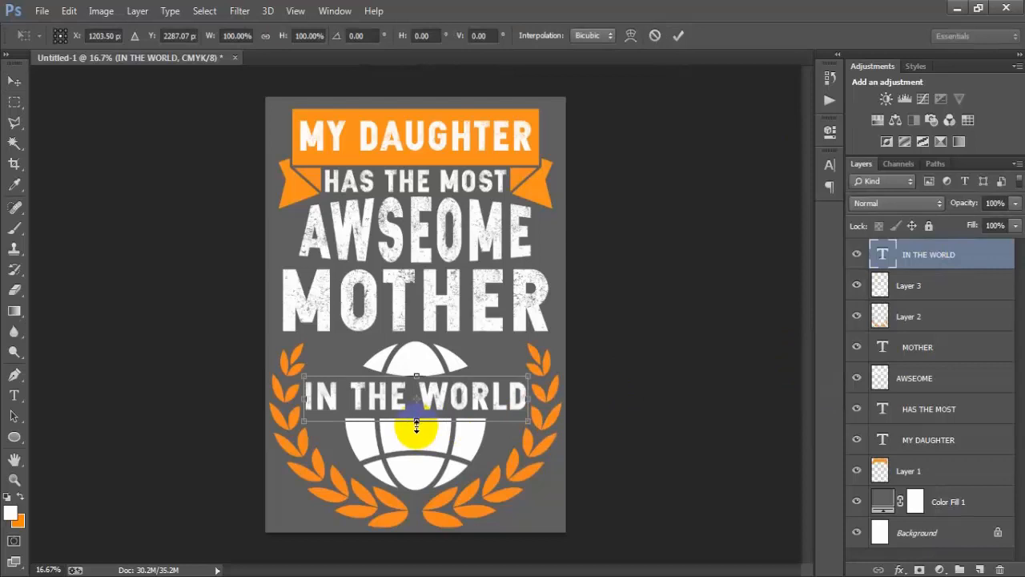
{"action": "left_click_drag", "start_coordinate": [416, 427], "coordinate": [412, 431]}
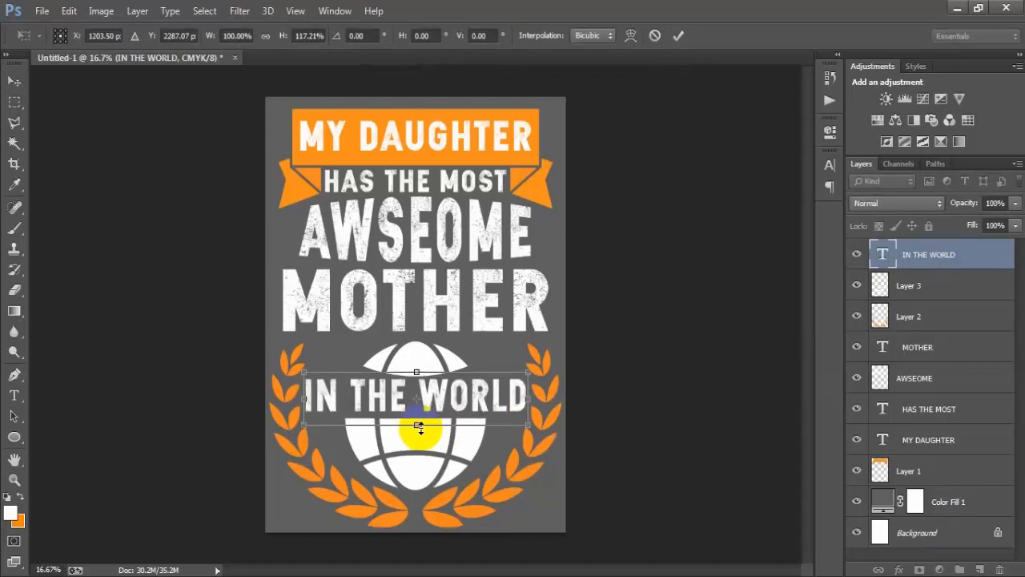
{"action": "left_click_drag", "start_coordinate": [525, 396], "coordinate": [522, 396]}
{"action": "left_click", "coordinate": [678, 37]}
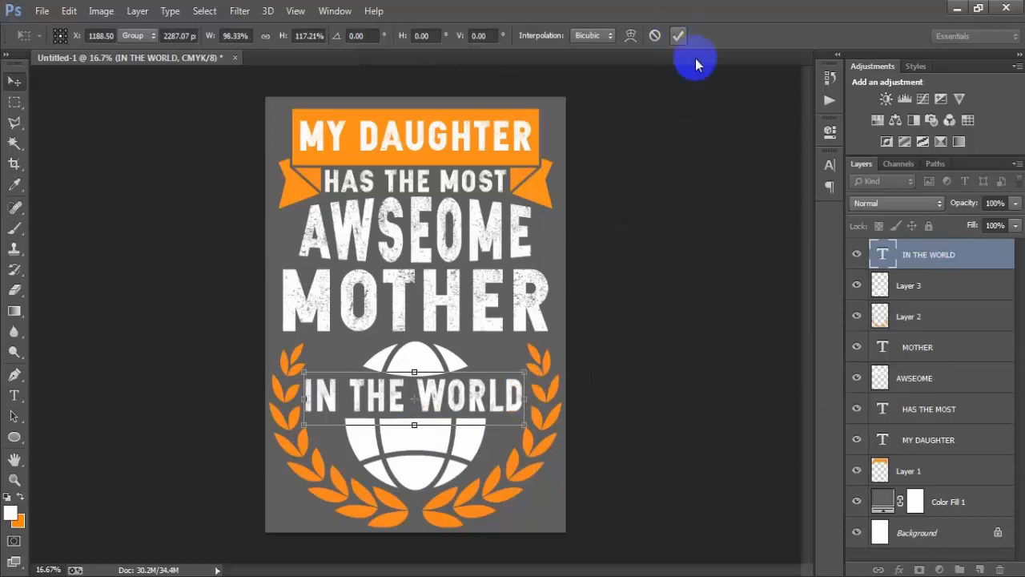
{"action": "left_click", "coordinate": [921, 533], "text": "ctrl"}
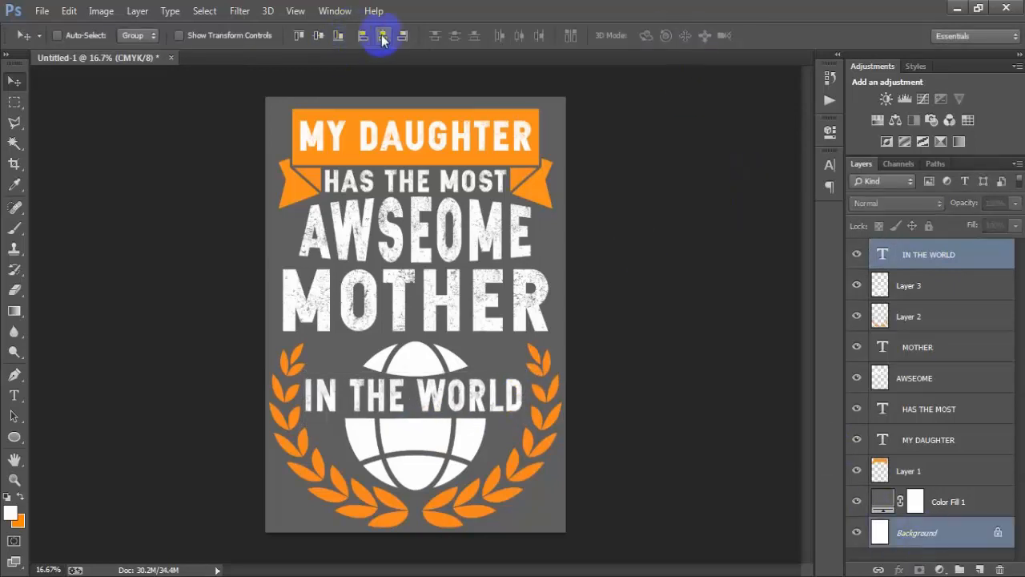
{"action": "left_click", "coordinate": [383, 37]}
{"action": "left_click", "coordinate": [961, 258]}
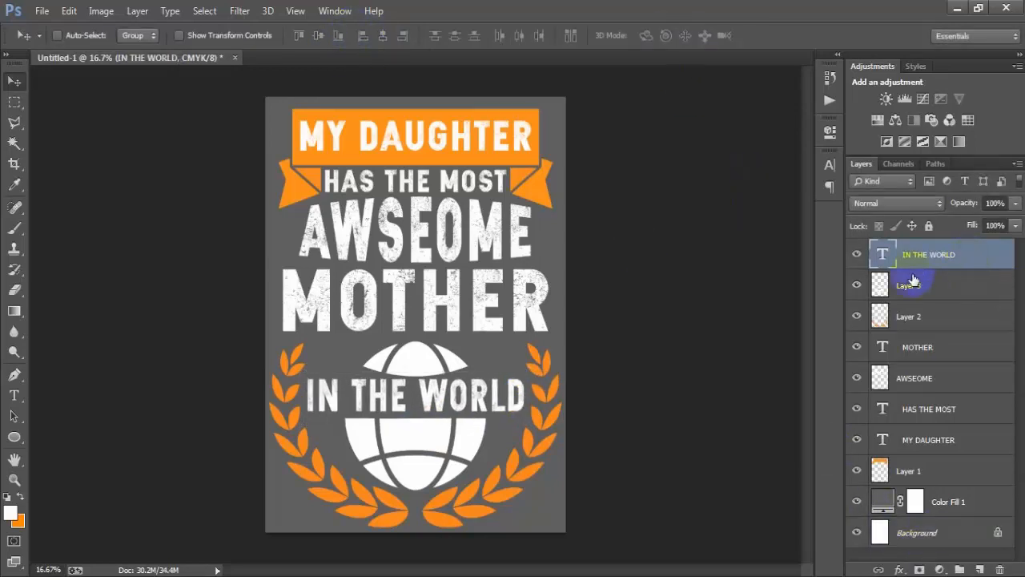
Recolor the IN THE WORLD text with the orange sampled from the ribbon
{"action": "left_click", "coordinate": [830, 165]}
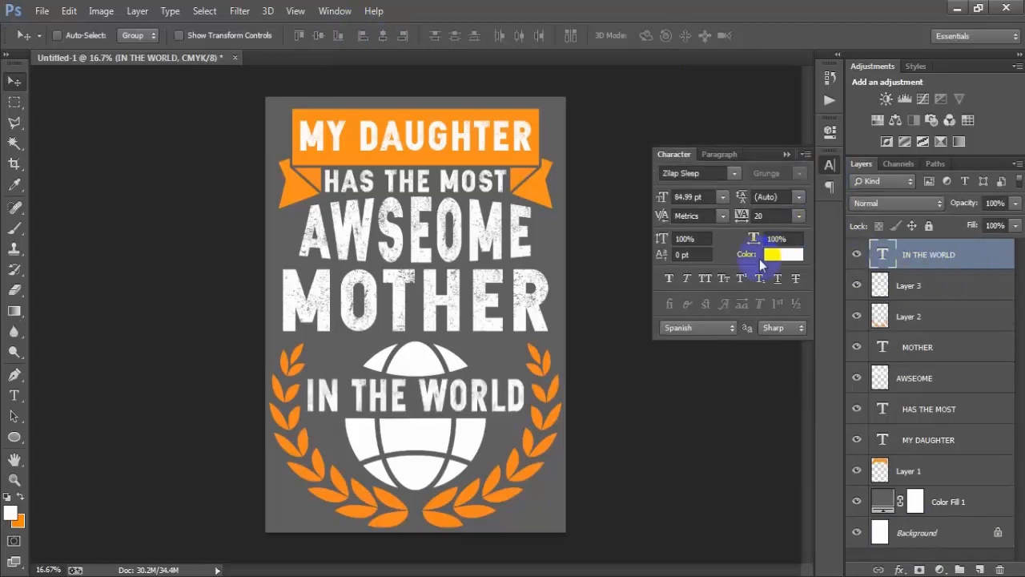
{"action": "left_click", "coordinate": [777, 254]}
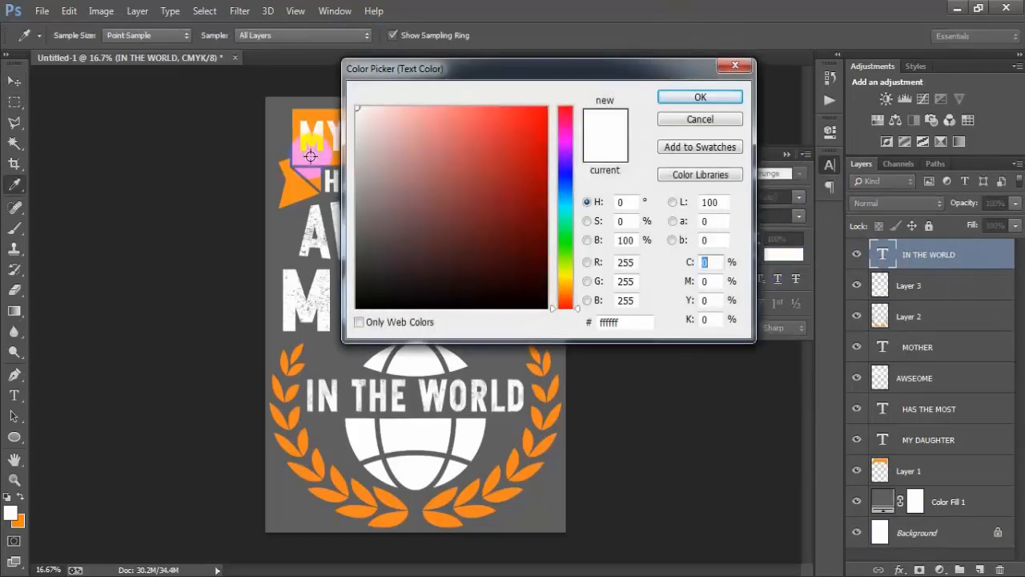
{"action": "left_click", "coordinate": [311, 155]}
{"action": "left_click", "coordinate": [665, 99]}
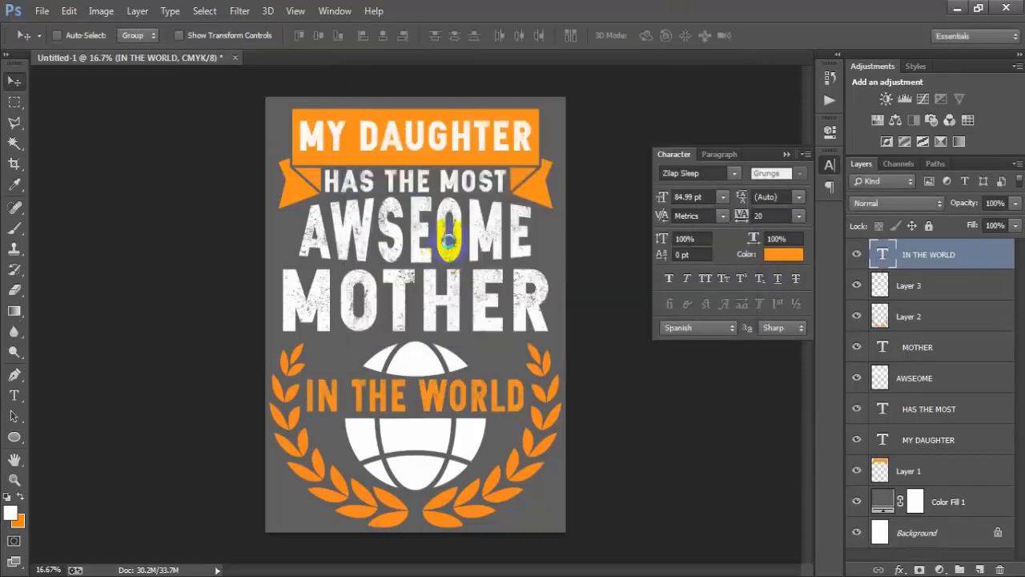
{"action": "left_click", "coordinate": [788, 153]}
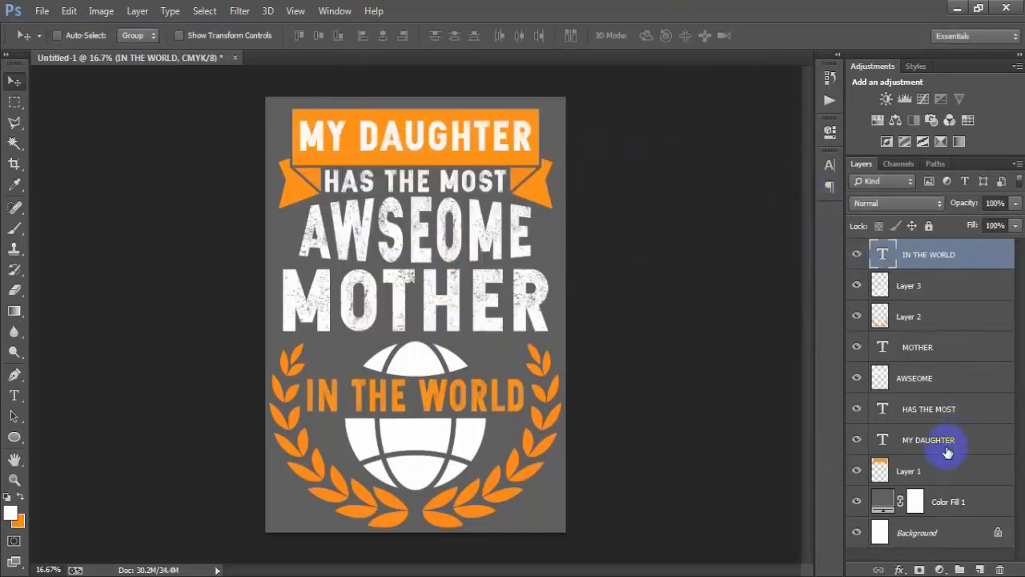
Group all design layers from IN THE WORLD down to Layer 1, and change the page's color fill to black
{"action": "left_click", "coordinate": [936, 479], "text": "shift"}
{"action": "key", "text": "ctrl+g"}
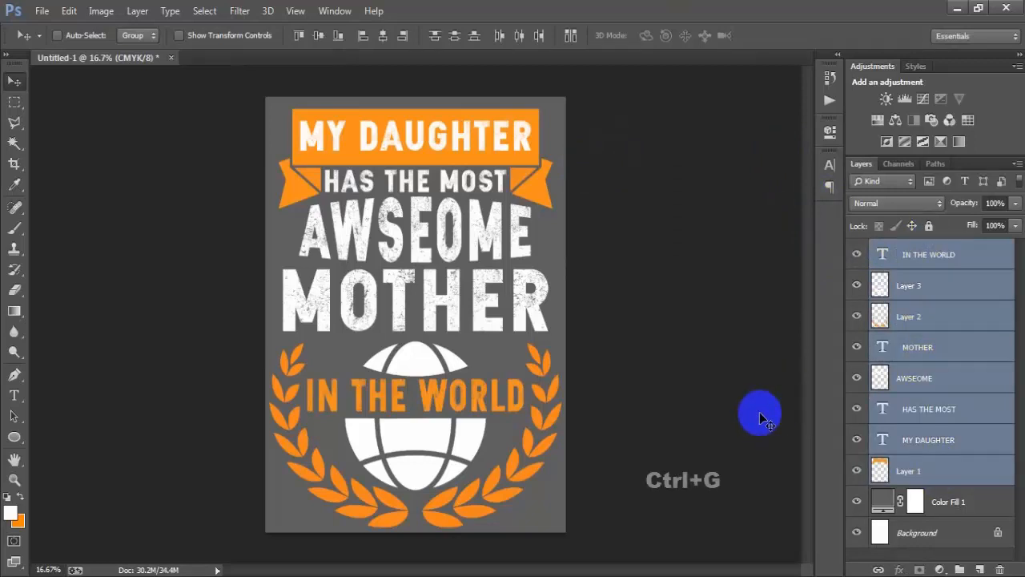
{"action": "double_click", "coordinate": [882, 275]}
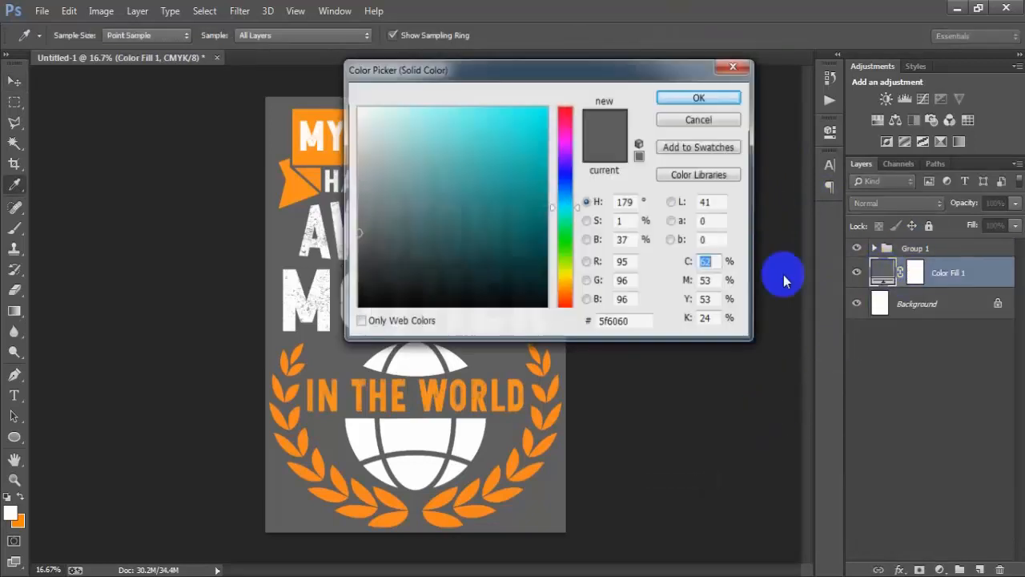
{"action": "left_click_drag", "start_coordinate": [428, 277], "coordinate": [356, 308]}
{"action": "left_click", "coordinate": [678, 102]}
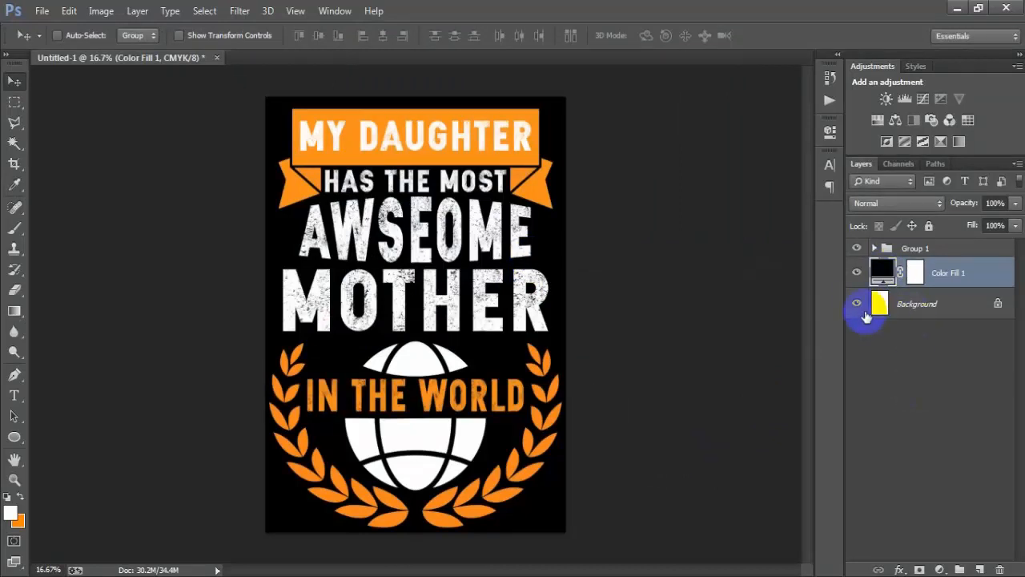
Export the design for web to the Desktop as transparent PNG-24 Untitled-1 with both background layers hidden, and show those layers again
{"action": "left_click", "coordinate": [857, 274]}
{"action": "key", "text": "ctrl+shift+alt+s"}
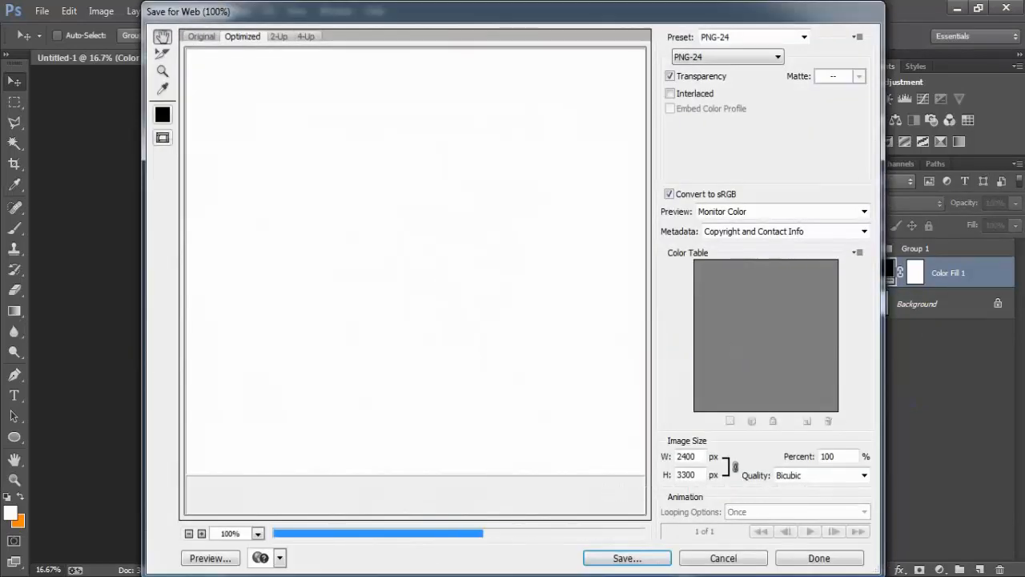
{"action": "left_click_drag", "start_coordinate": [385, 257], "coordinate": [362, 239]}
{"action": "left_click_drag", "start_coordinate": [416, 293], "coordinate": [330, 255]}
{"action": "left_click_drag", "start_coordinate": [477, 324], "coordinate": [254, 320]}
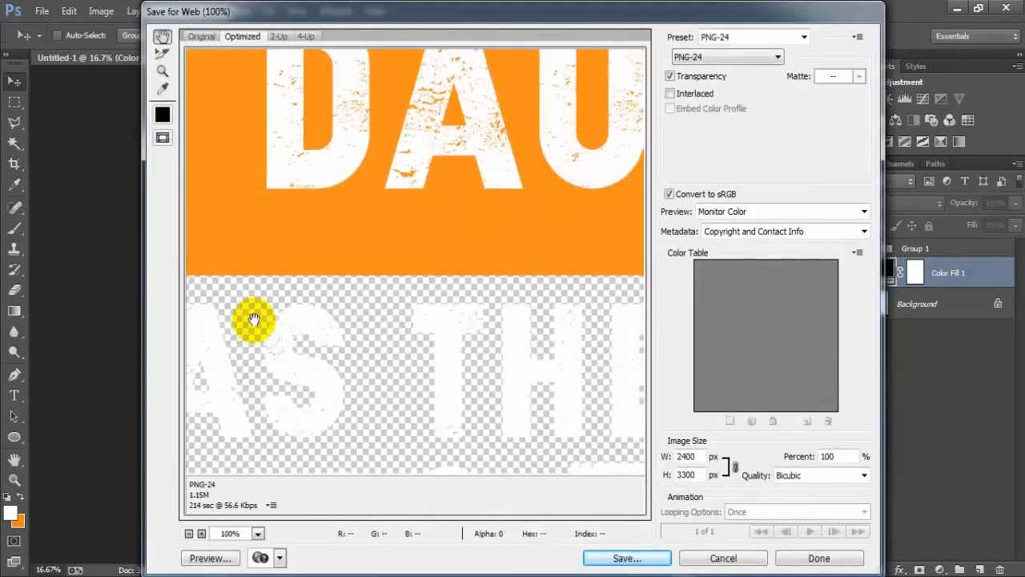
{"action": "left_click_drag", "start_coordinate": [464, 356], "coordinate": [419, 312]}
{"action": "left_click", "coordinate": [723, 57]}
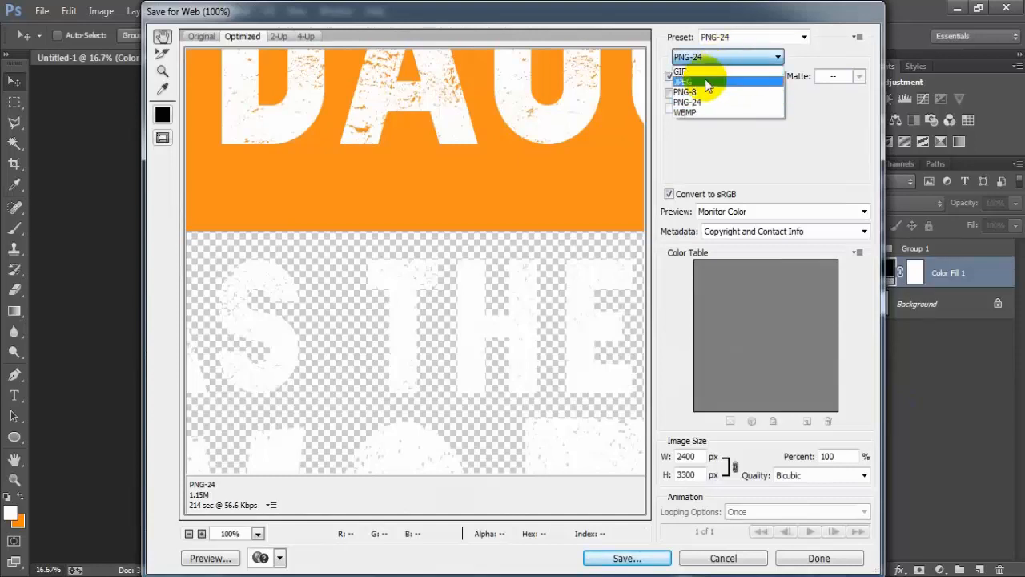
{"action": "left_click", "coordinate": [705, 101]}
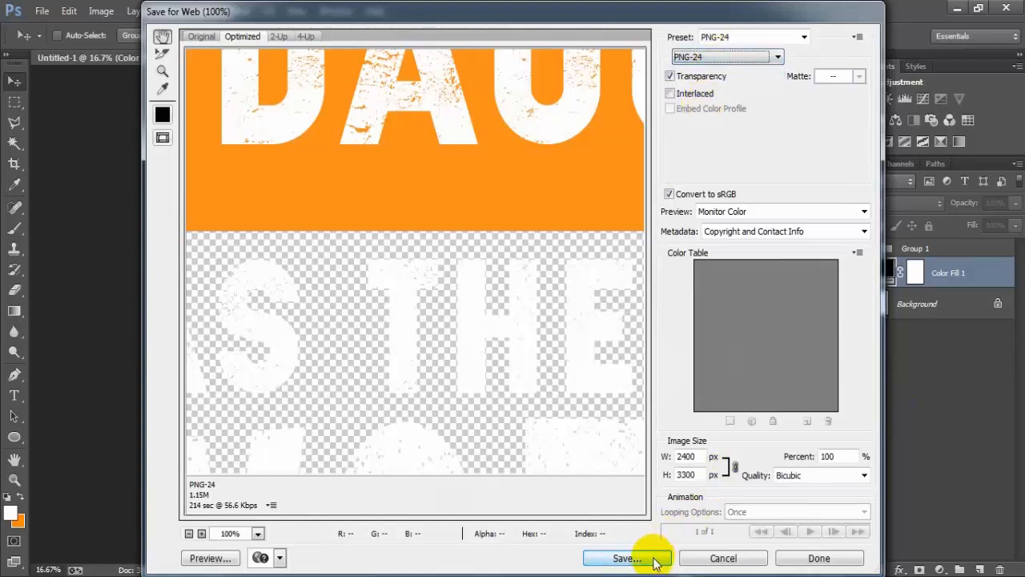
{"action": "left_click", "coordinate": [628, 559]}
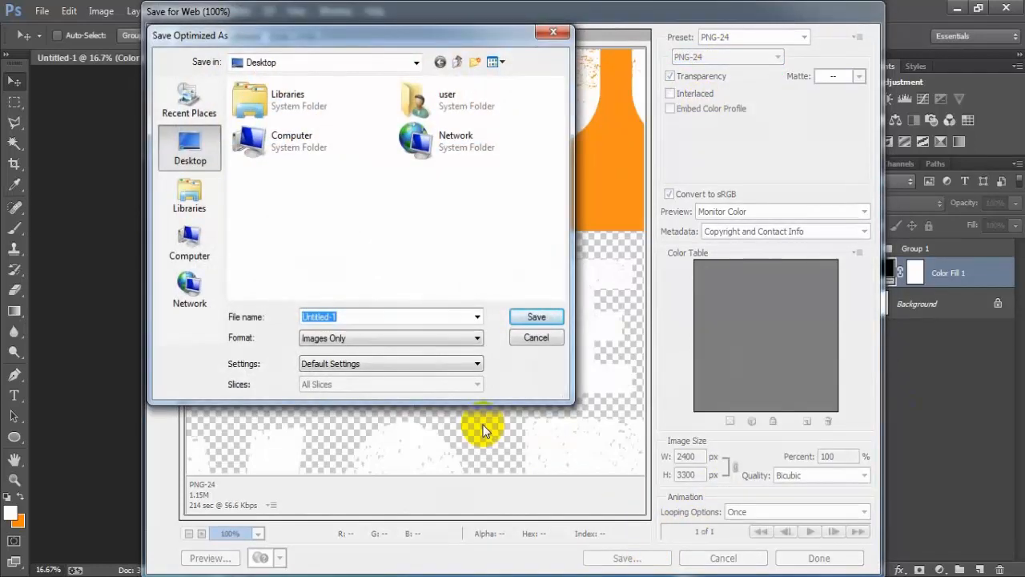
{"action": "left_click", "coordinate": [538, 317]}
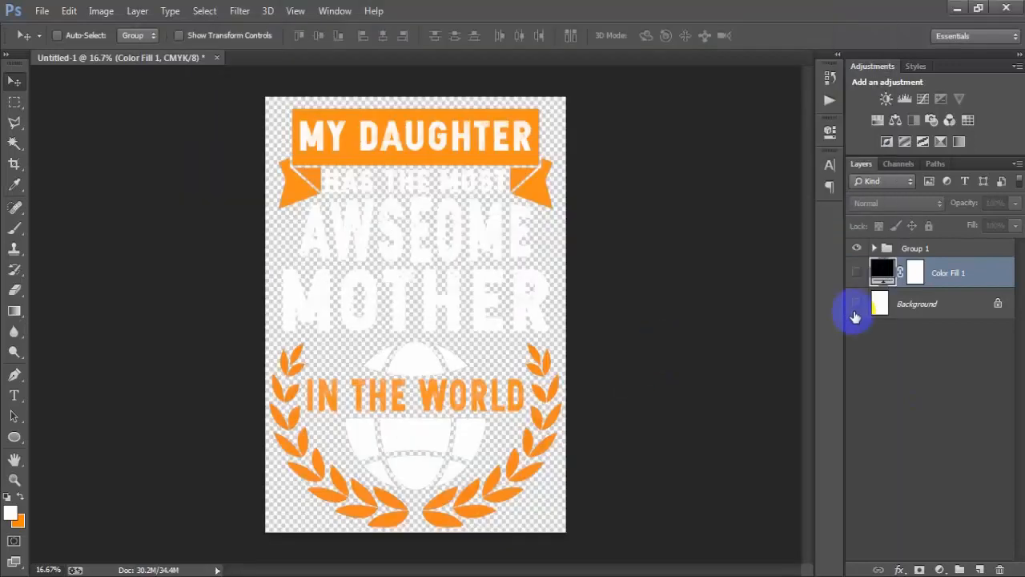
{"action": "left_click", "coordinate": [857, 304]}
{"action": "left_click", "coordinate": [857, 272]}
Try teal and navy blue shades for the page's color fill, and return it to black (000000)
{"action": "double_click", "coordinate": [882, 272]}
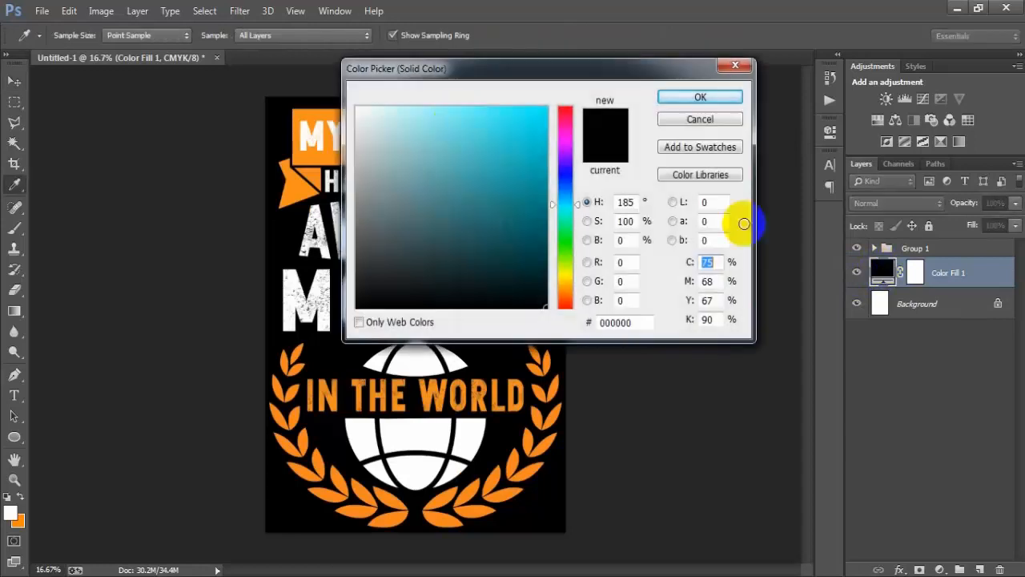
{"action": "left_click_drag", "start_coordinate": [465, 64], "coordinate": [606, 73]}
{"action": "left_click", "coordinate": [614, 150]}
{"action": "left_click", "coordinate": [640, 268]}
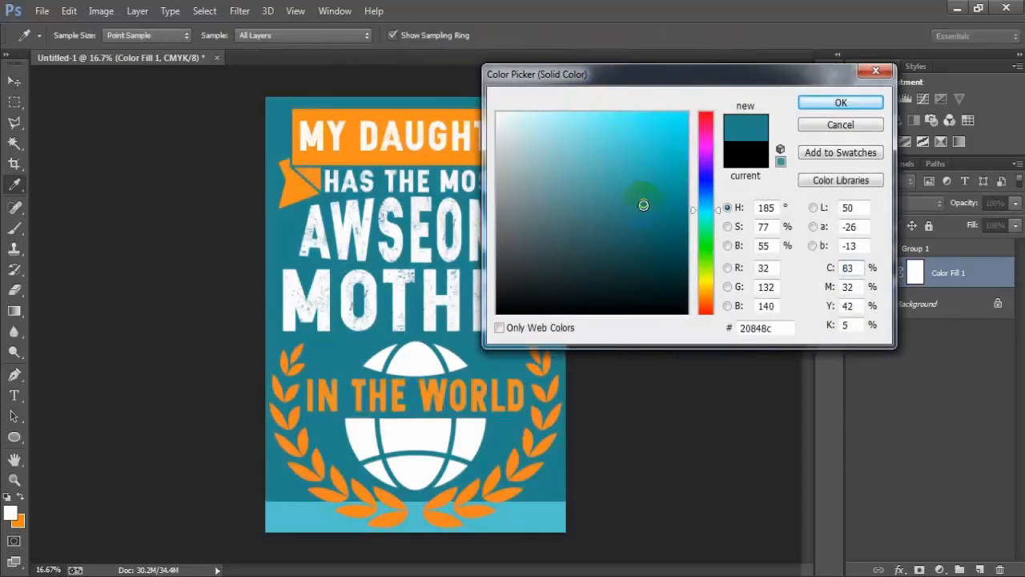
{"action": "left_click", "coordinate": [606, 263]}
{"action": "left_click", "coordinate": [585, 256]}
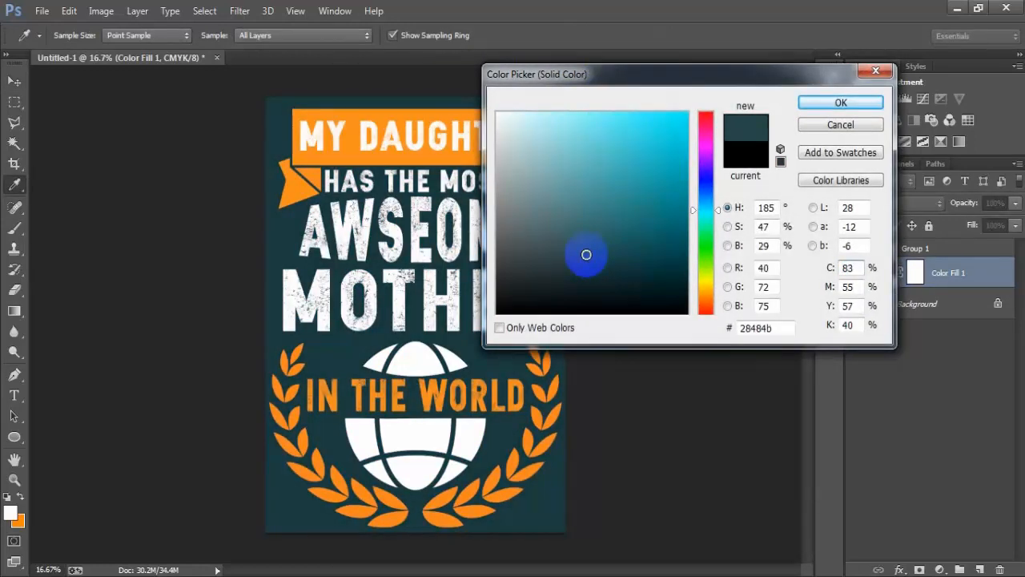
{"action": "left_click", "coordinate": [666, 247]}
{"action": "left_click_drag", "start_coordinate": [704, 234], "coordinate": [708, 181]}
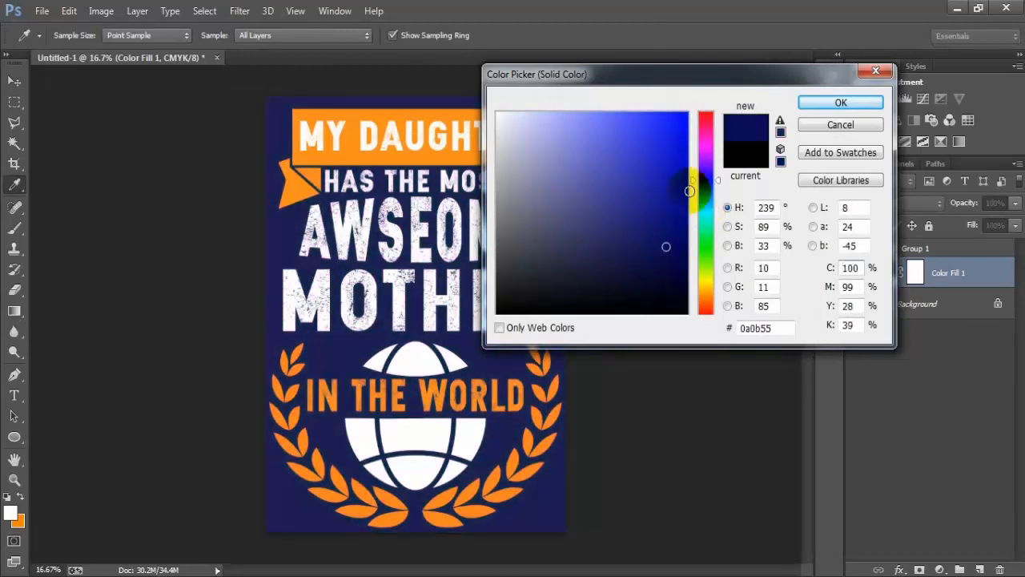
{"action": "left_click_drag", "start_coordinate": [665, 215], "coordinate": [470, 343]}
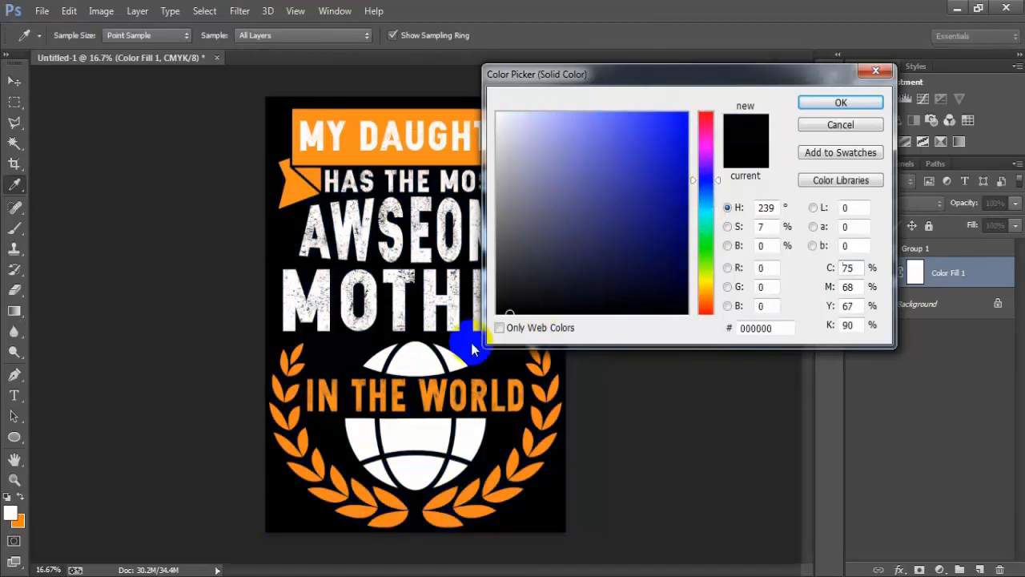
{"action": "left_click", "coordinate": [815, 102]}
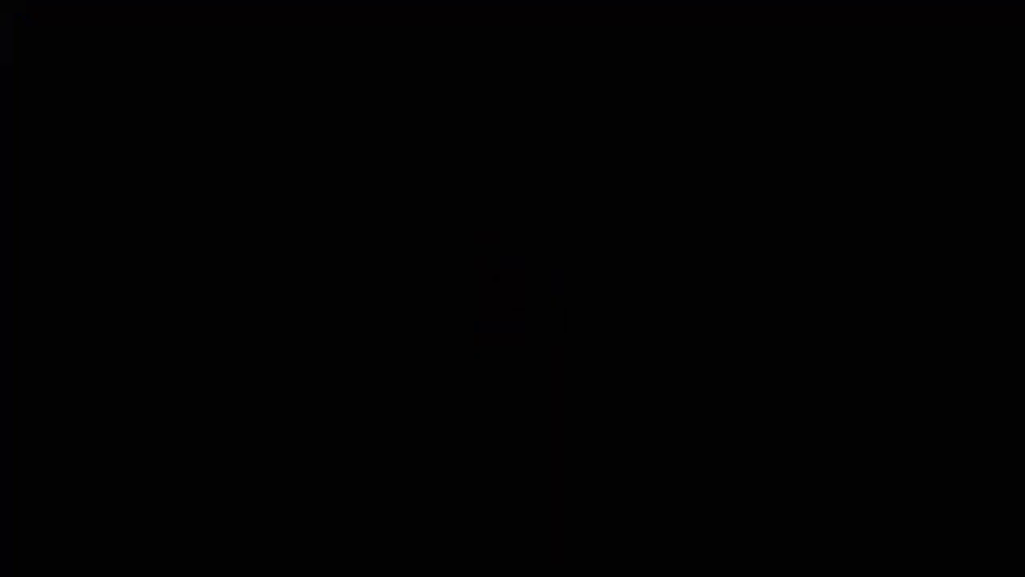